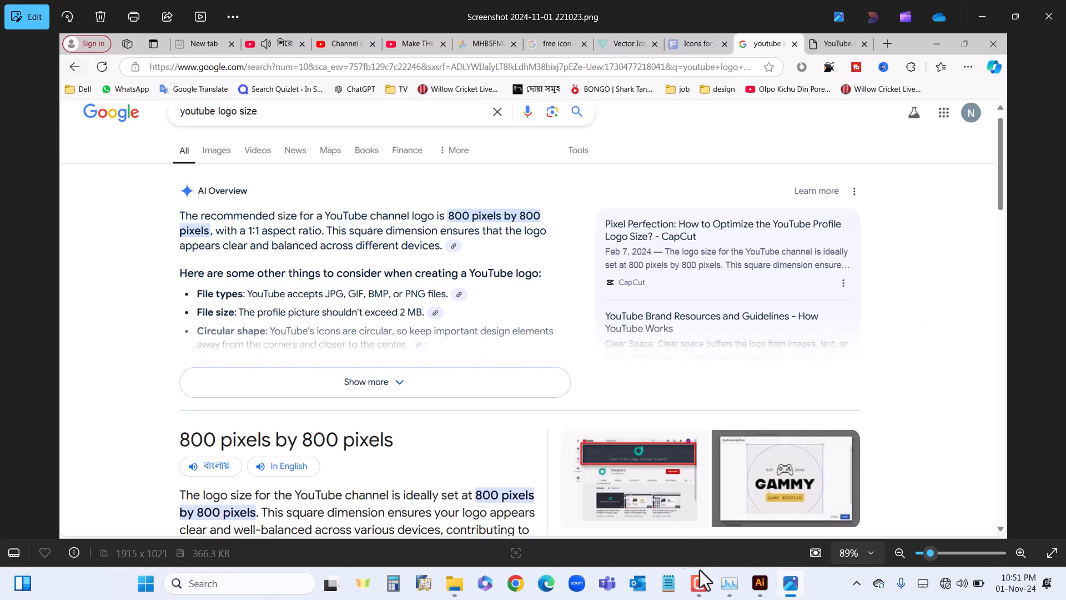
- Switch to Illustrator and start setting up a new document
click(760, 582)
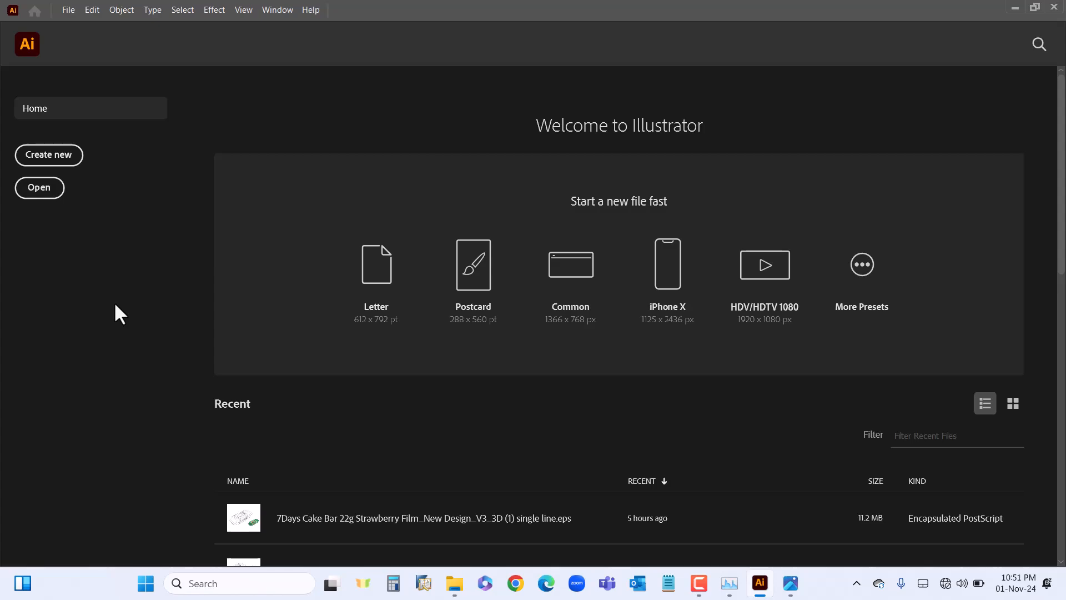
click(65, 155)
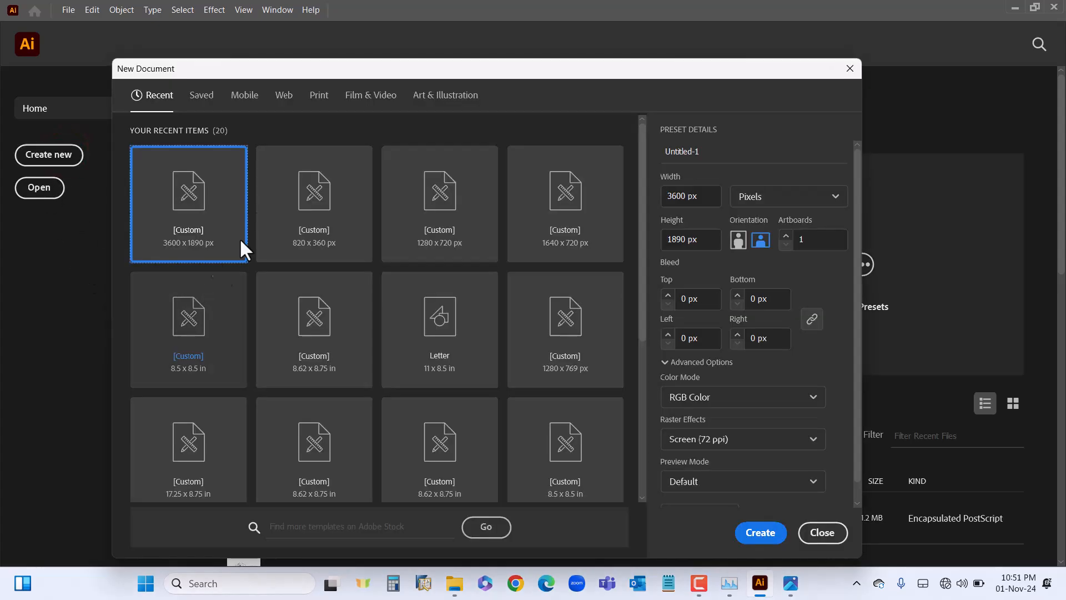
drag(349, 71, 357, 52)
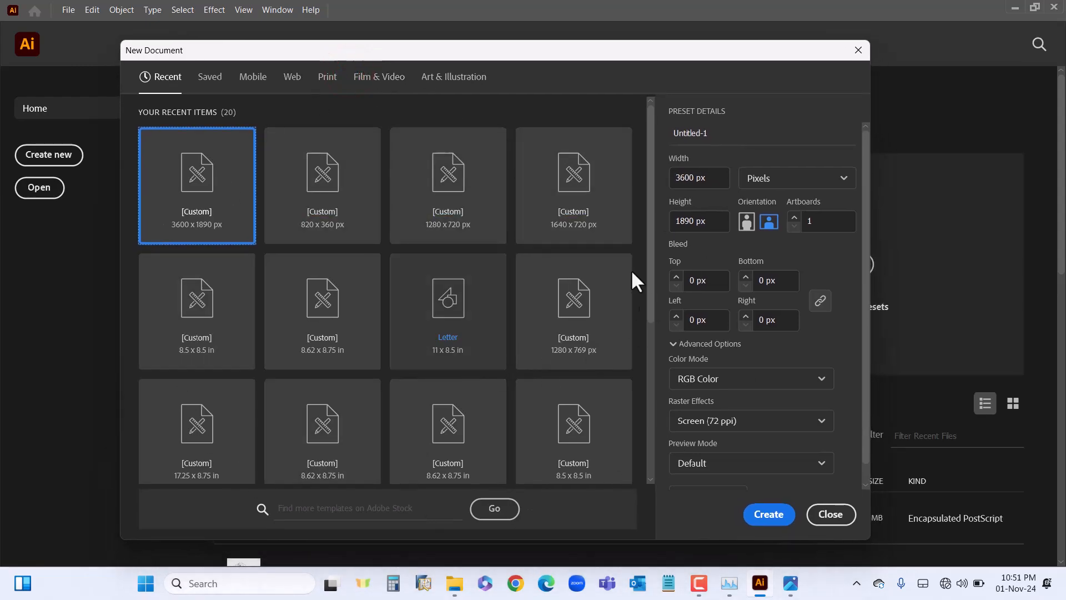
- Set the new document's width and height to 800 px each, using pixels as the unit
click(712, 176)
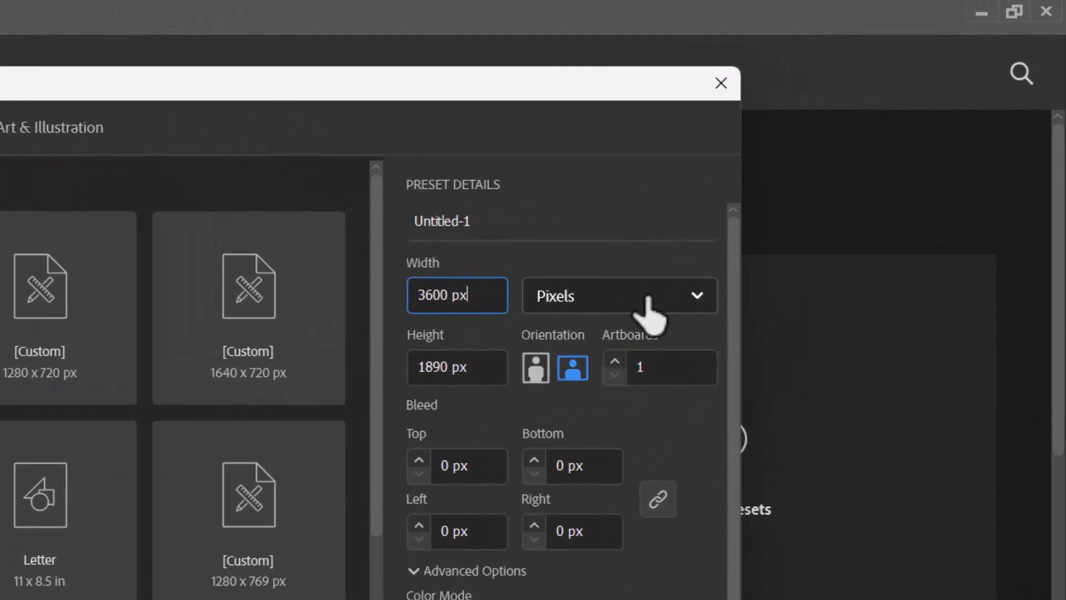
click(812, 178)
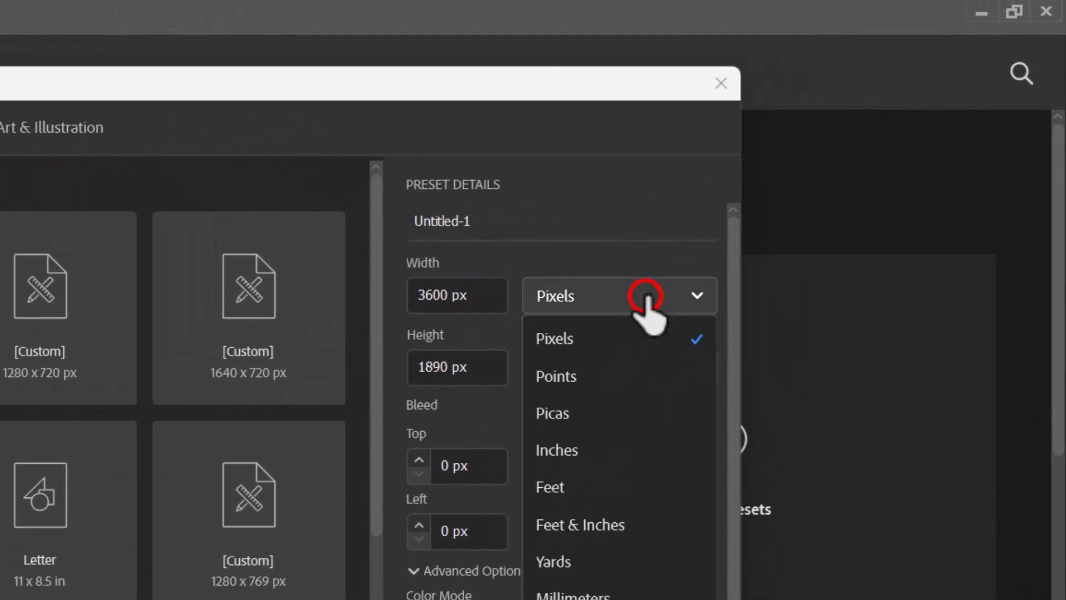
click(610, 341)
click(492, 295)
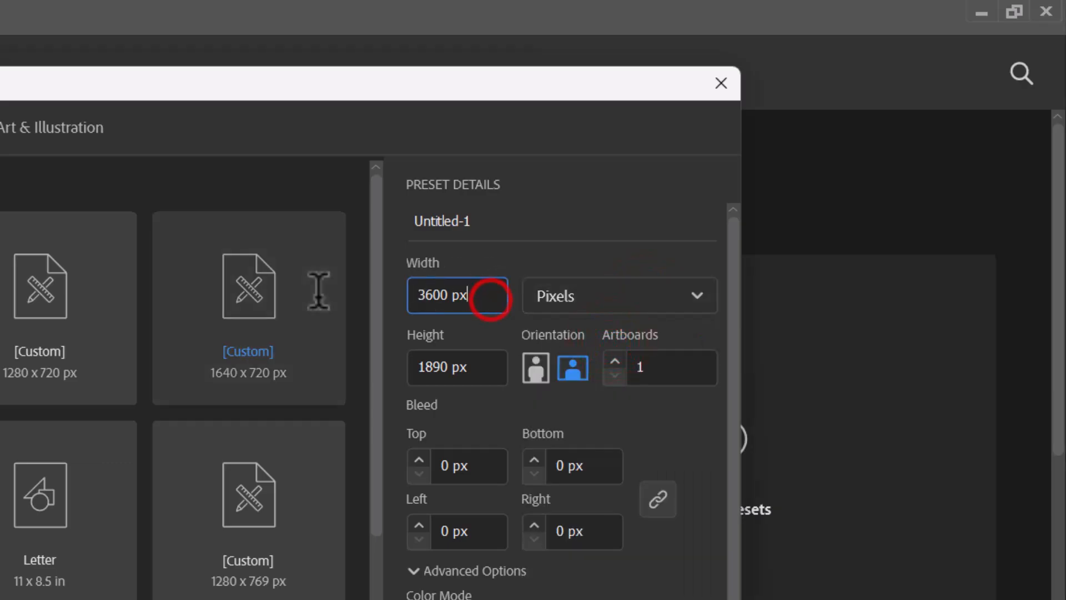
double_click(425, 292)
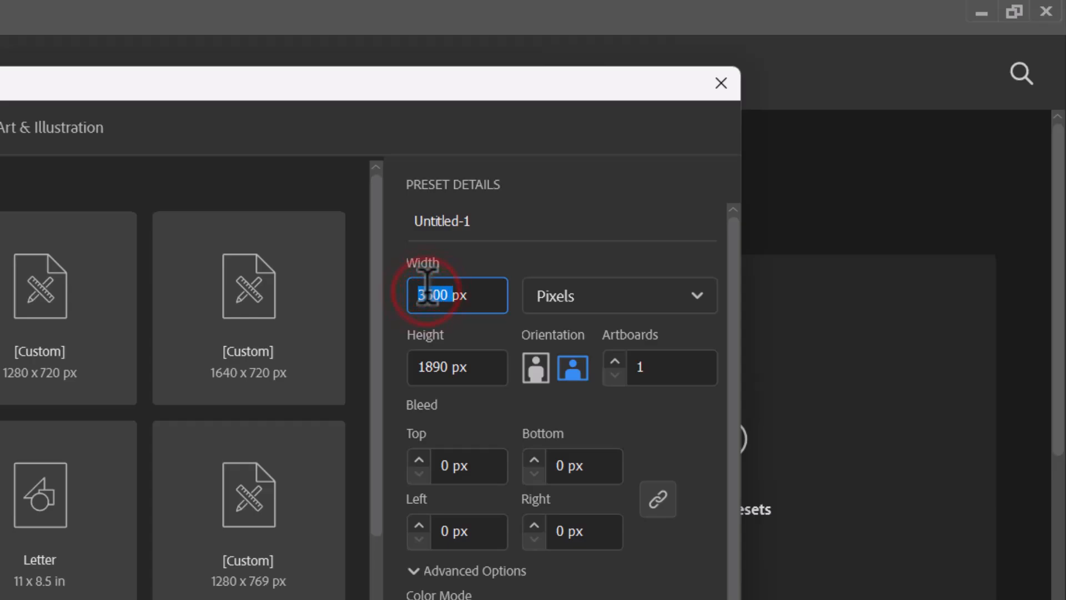
text(800)
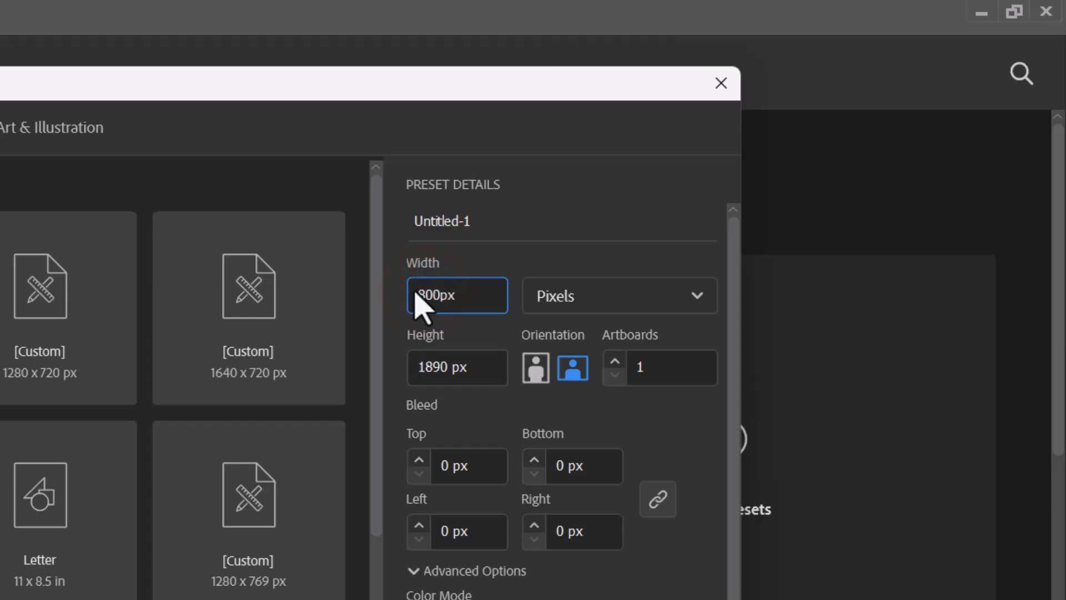
click(448, 367)
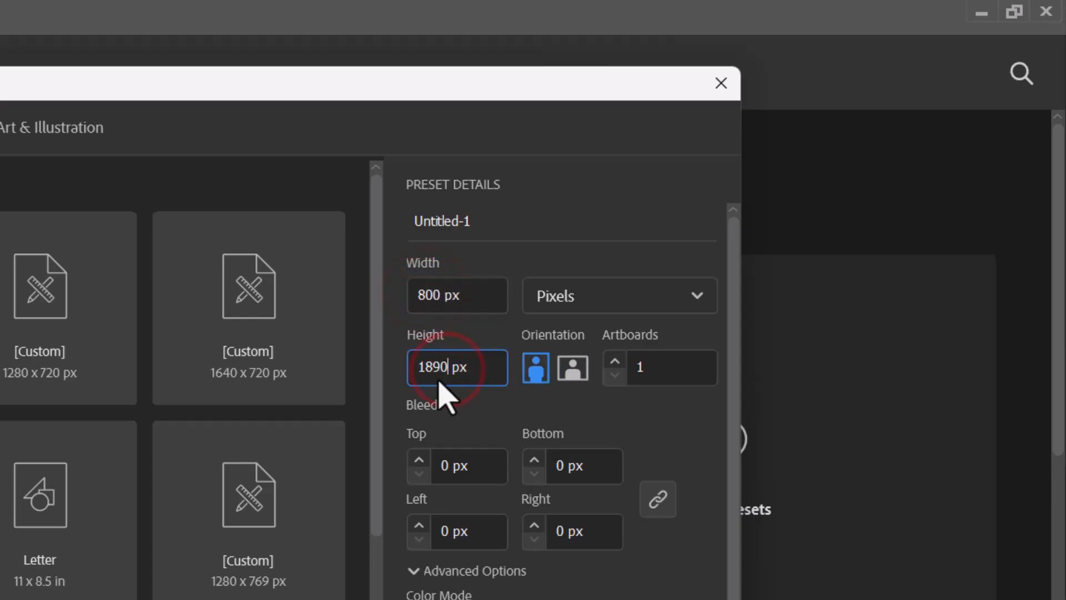
double_click(432, 363)
text(8)
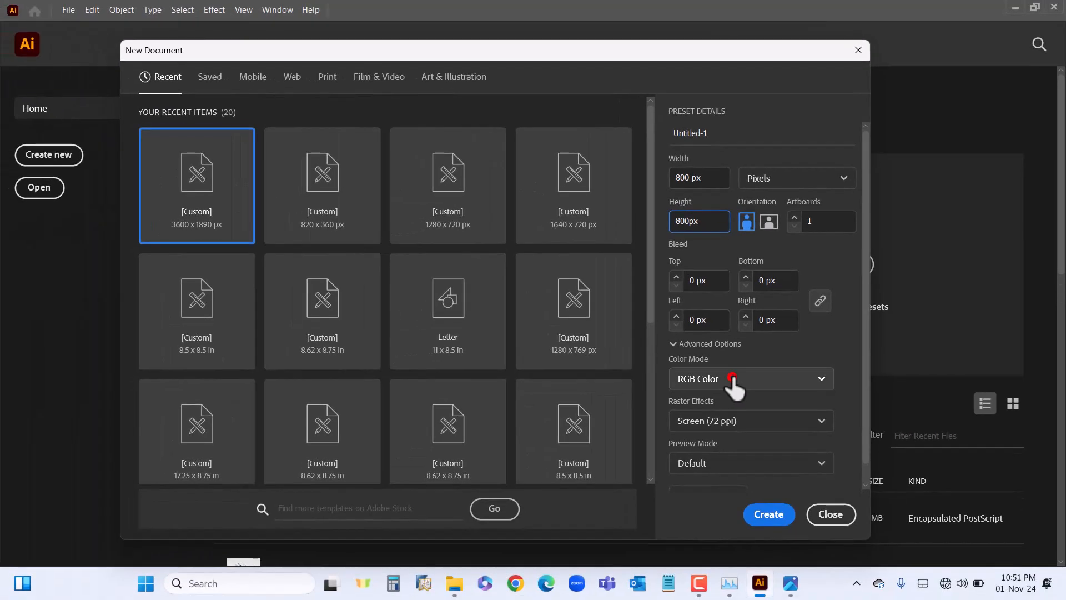
- Keep RGB Color as the color mode, set the raster effects to Medium (150 ppi), and create the document
click(732, 382)
click(733, 380)
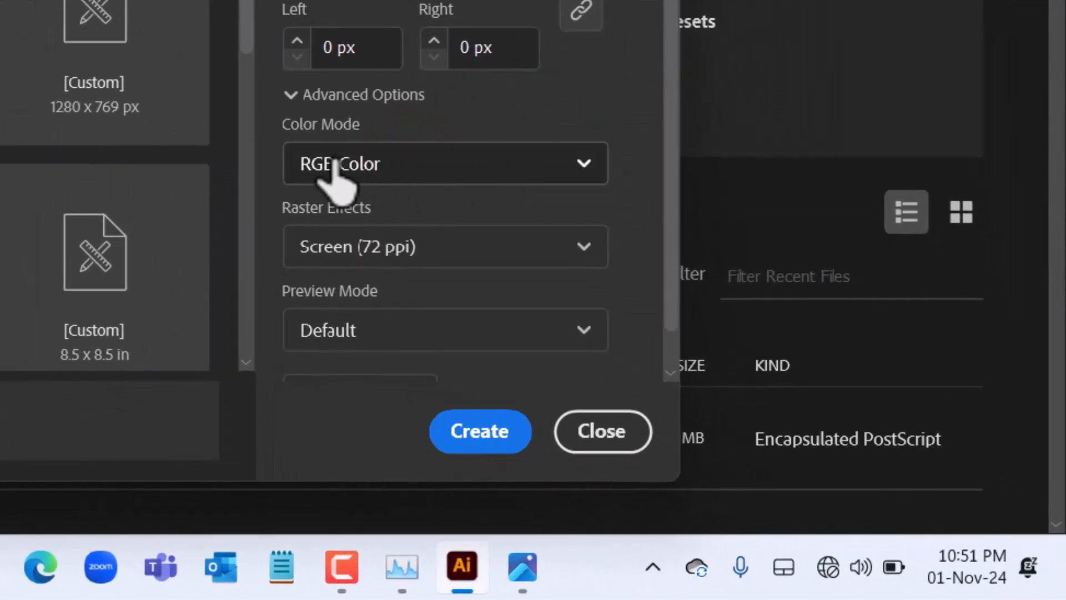
click(409, 258)
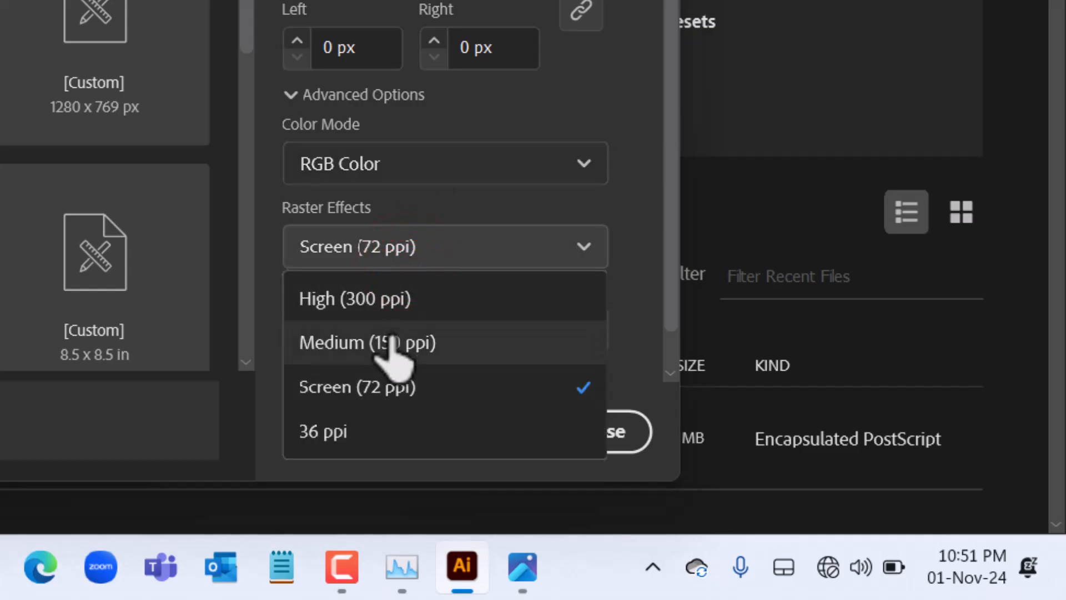
click(388, 300)
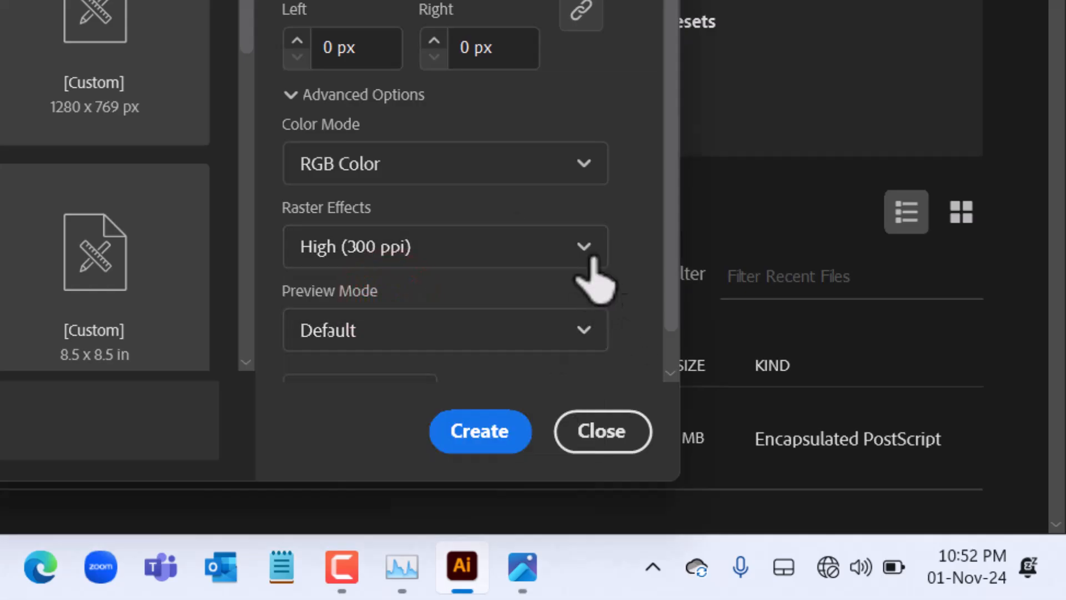
click(556, 245)
click(391, 347)
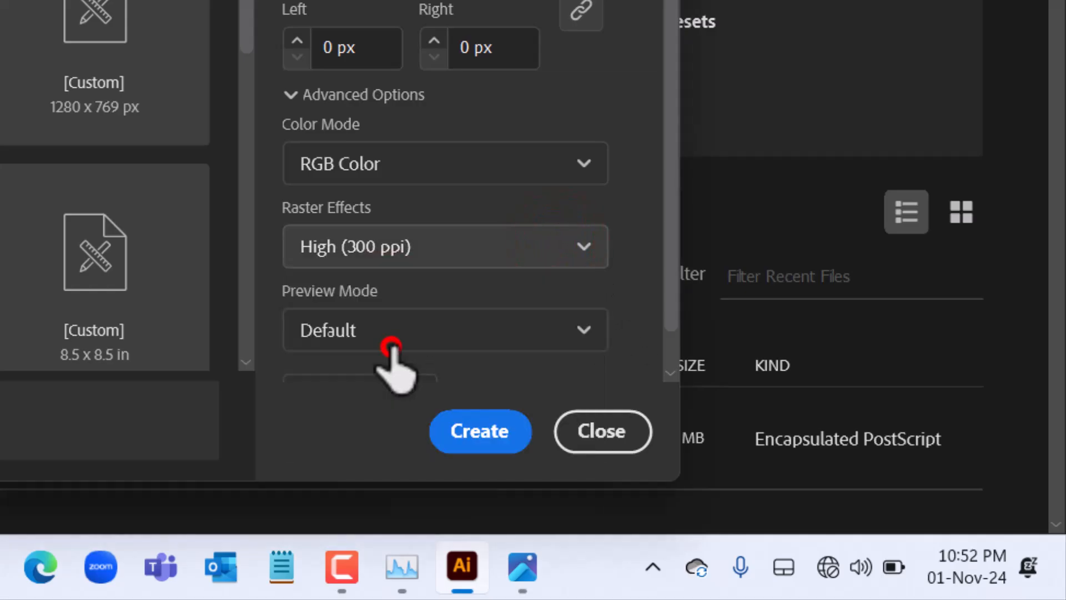
click(648, 257)
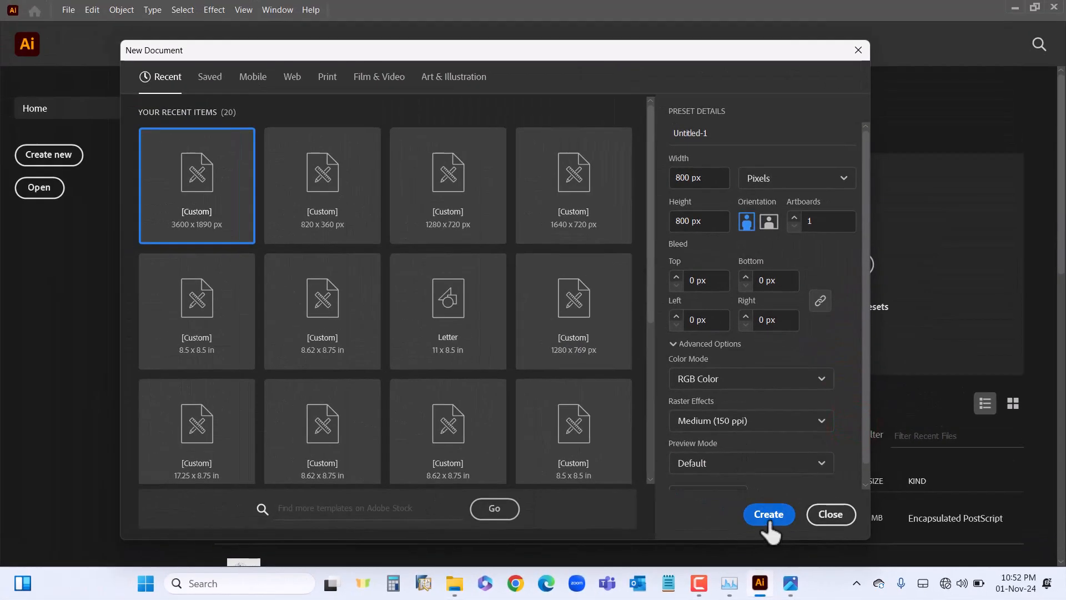
click(770, 517)
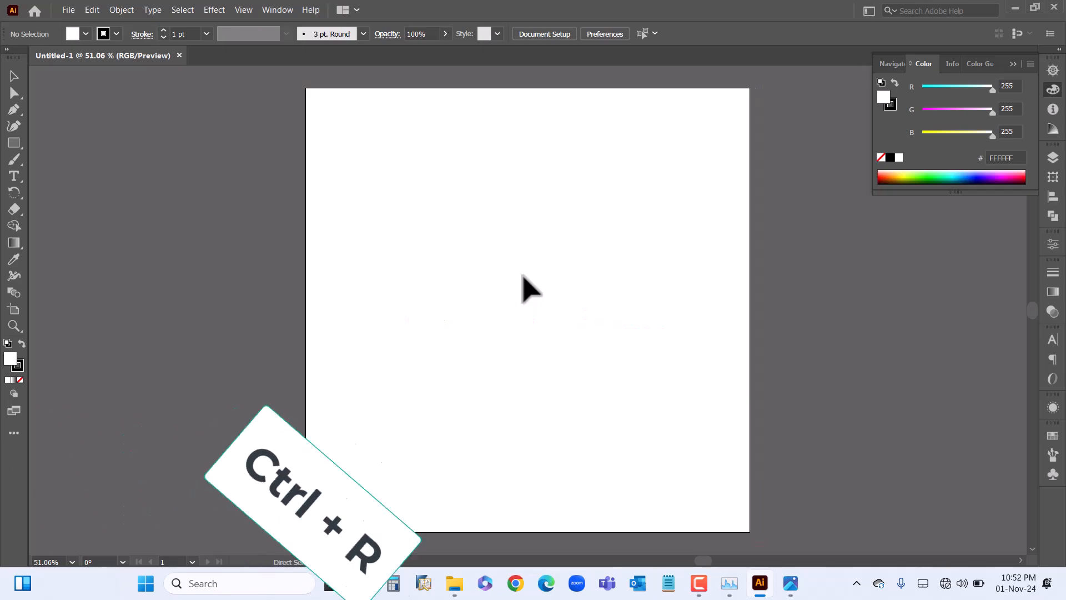
- Show the document rulers and check which unit they use
key(ctrl+r)
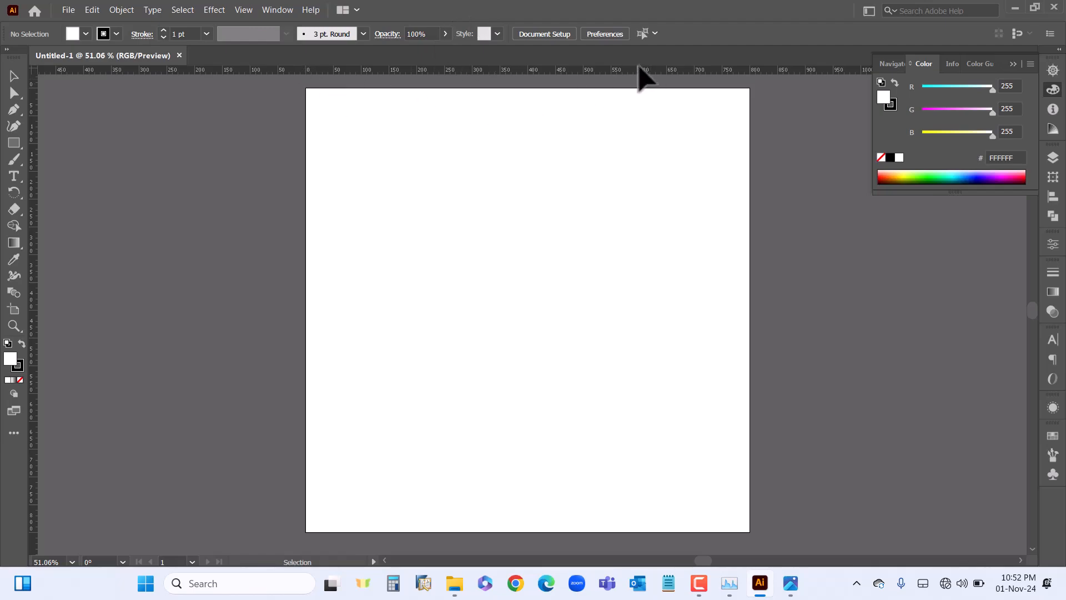
right_click(633, 70)
right_click(503, 71)
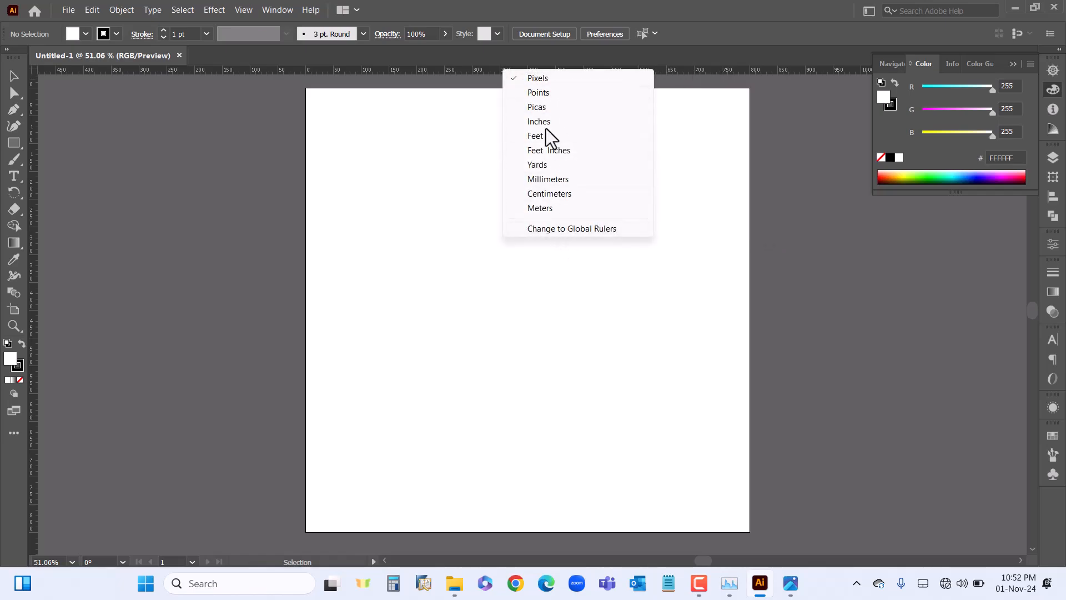
click(727, 82)
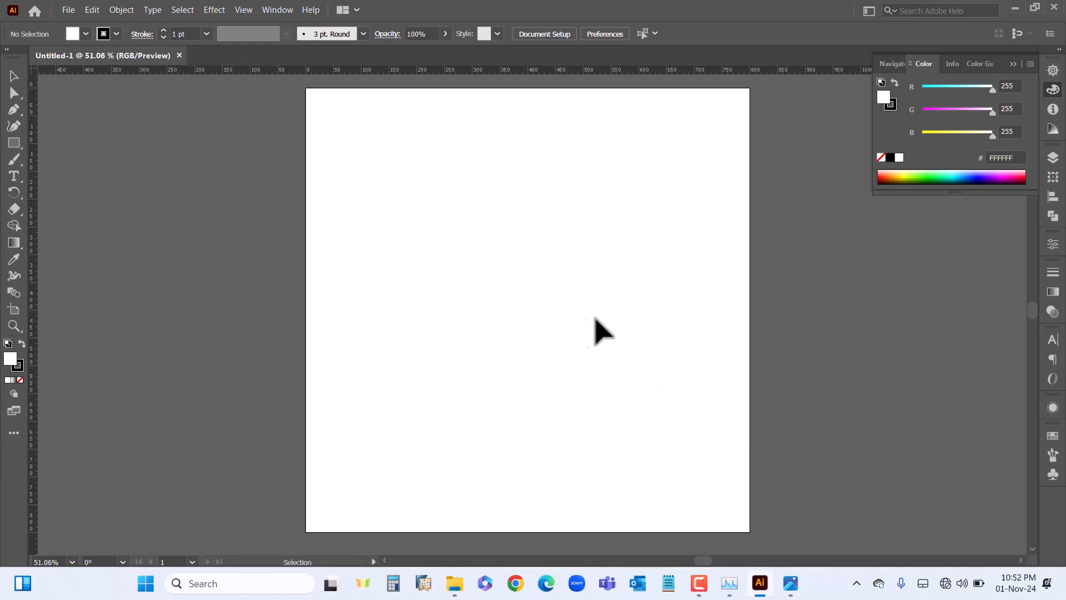
- Draw a circle about 770 px in diameter outward from the artboard's center with the Ellipse tool
key(l)
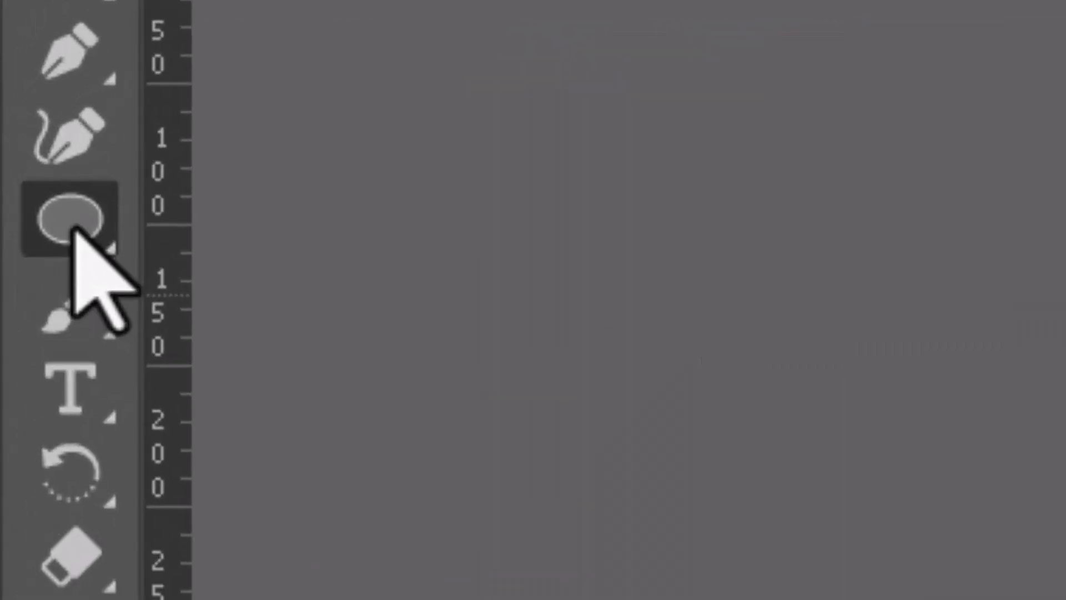
click(75, 228)
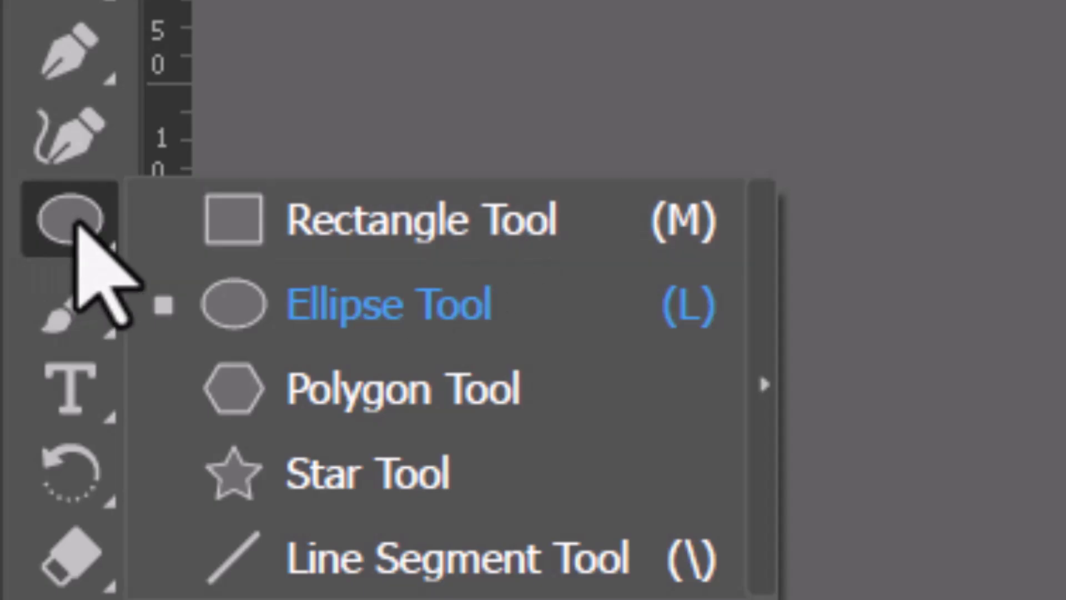
click(77, 225)
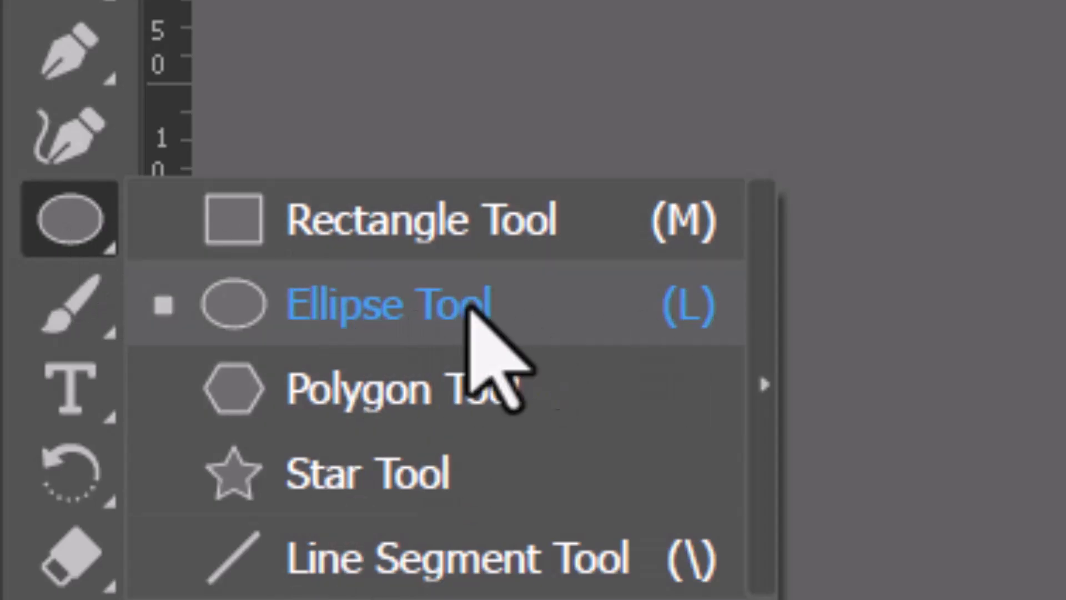
click(573, 331)
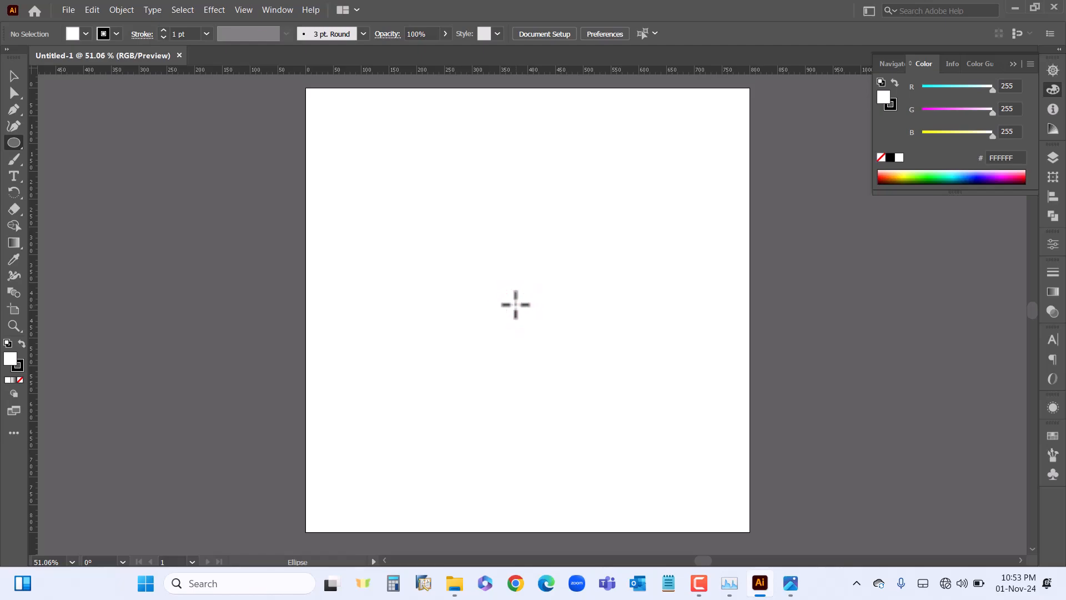
drag(515, 305, 557, 109)
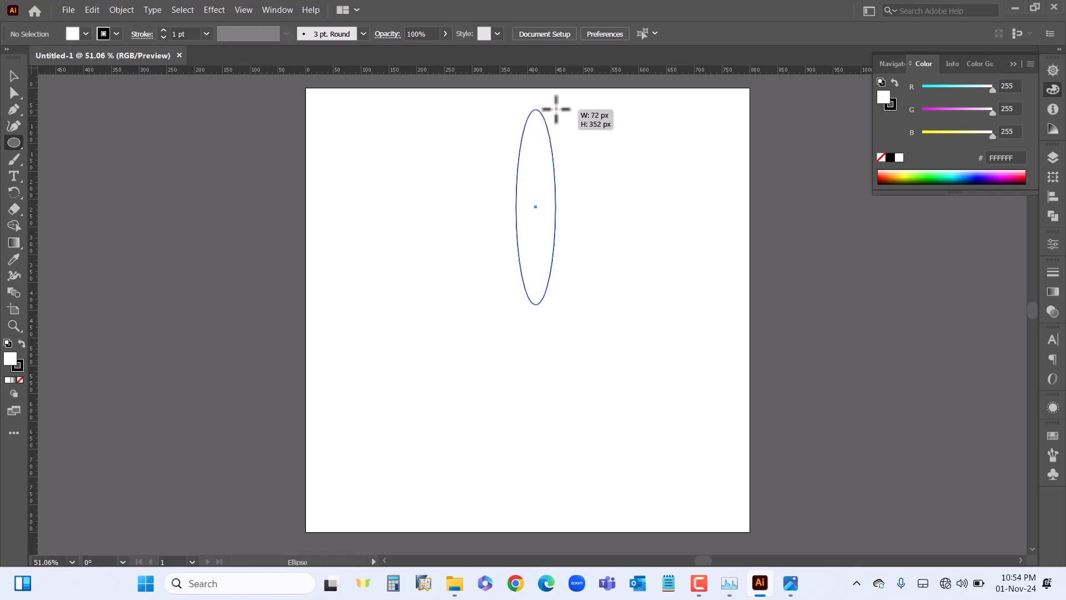
key(alt+shift)
drag(556, 109, 526, 91)
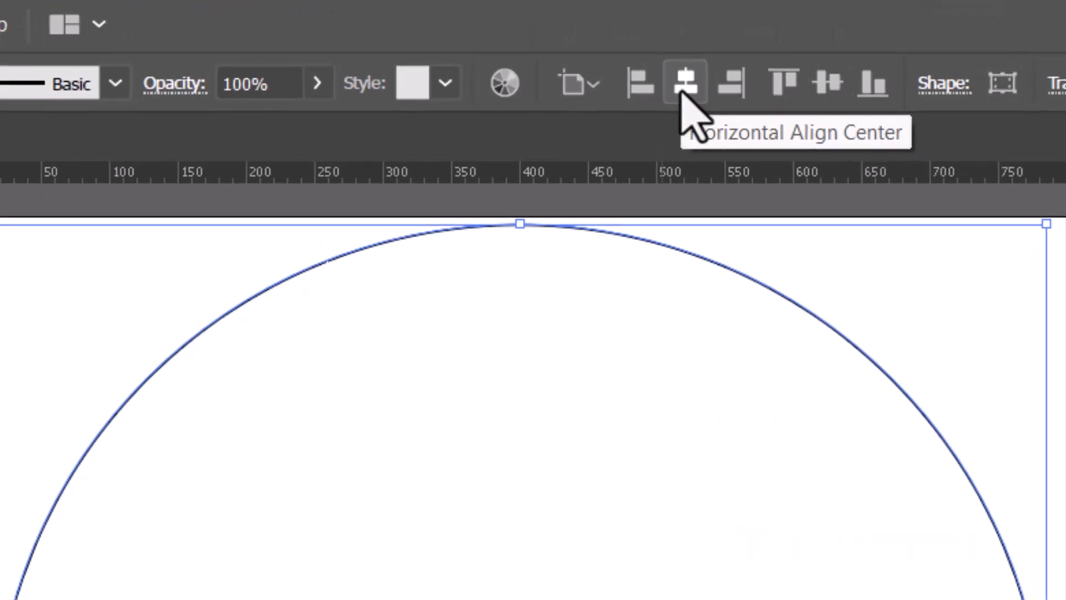
- Center the circle horizontally and vertically on the artboard, keeping it selected with the Selection tool
click(685, 88)
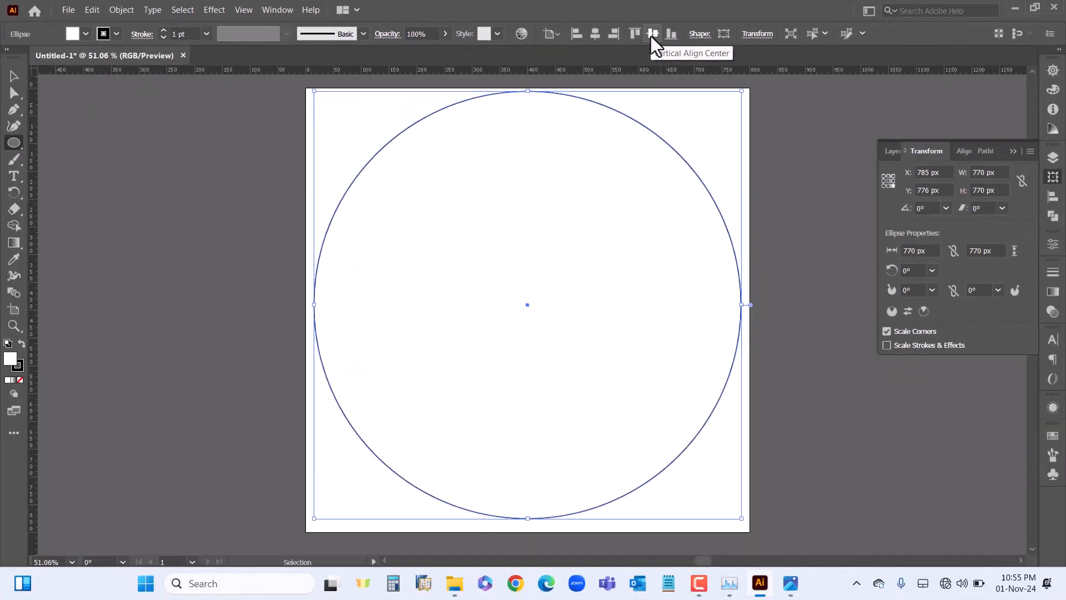
click(858, 92)
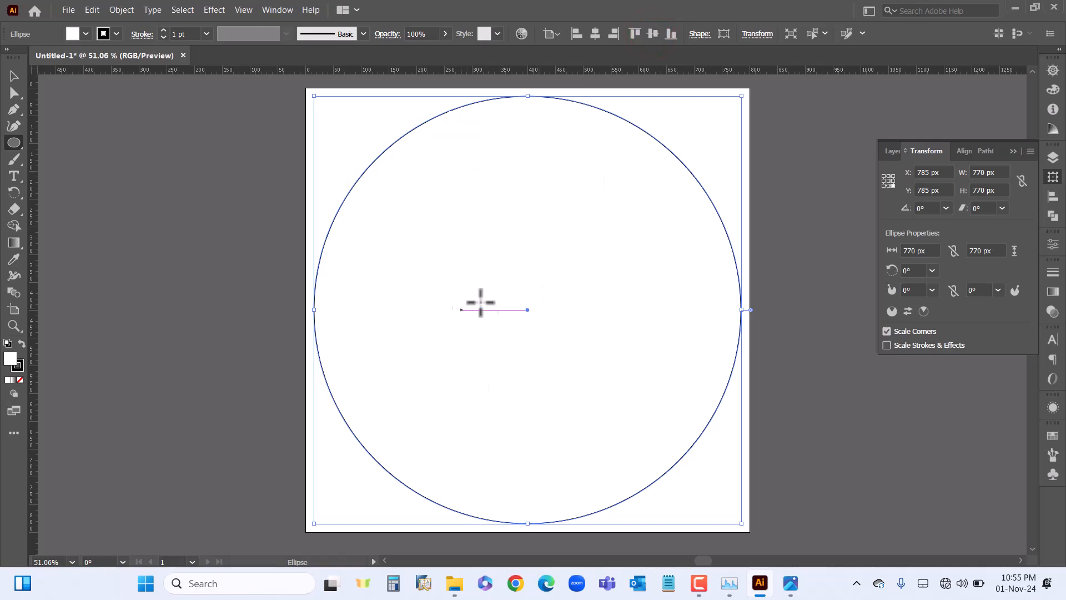
click(14, 76)
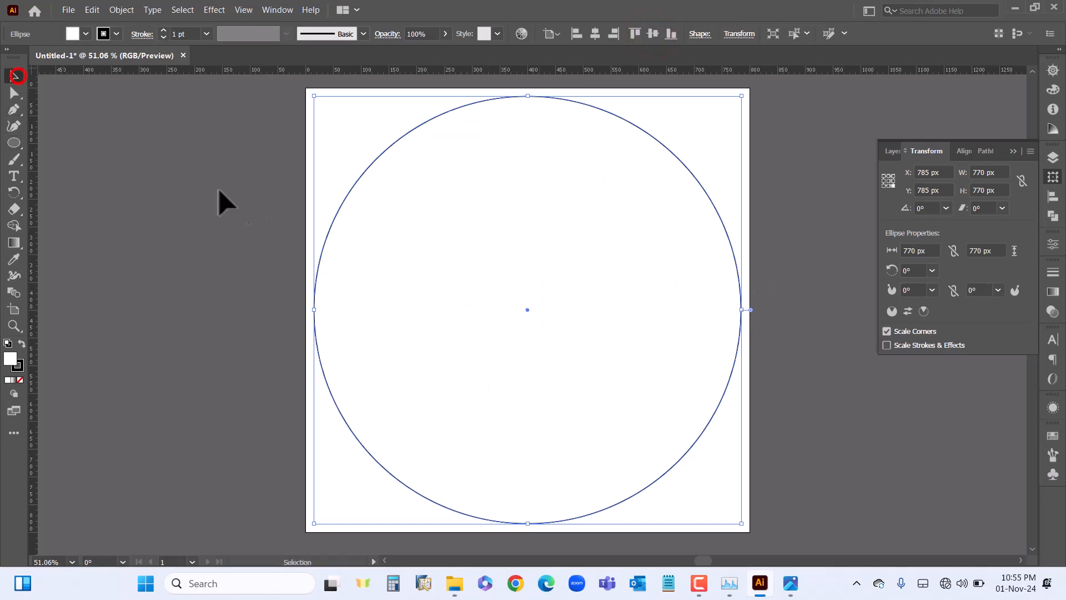
click(250, 197)
click(403, 136)
- Examine the reference logo and icon images in the Youtube Logo WIth Illustrator folder in File Explorer, and return to Illustrator
click(455, 584)
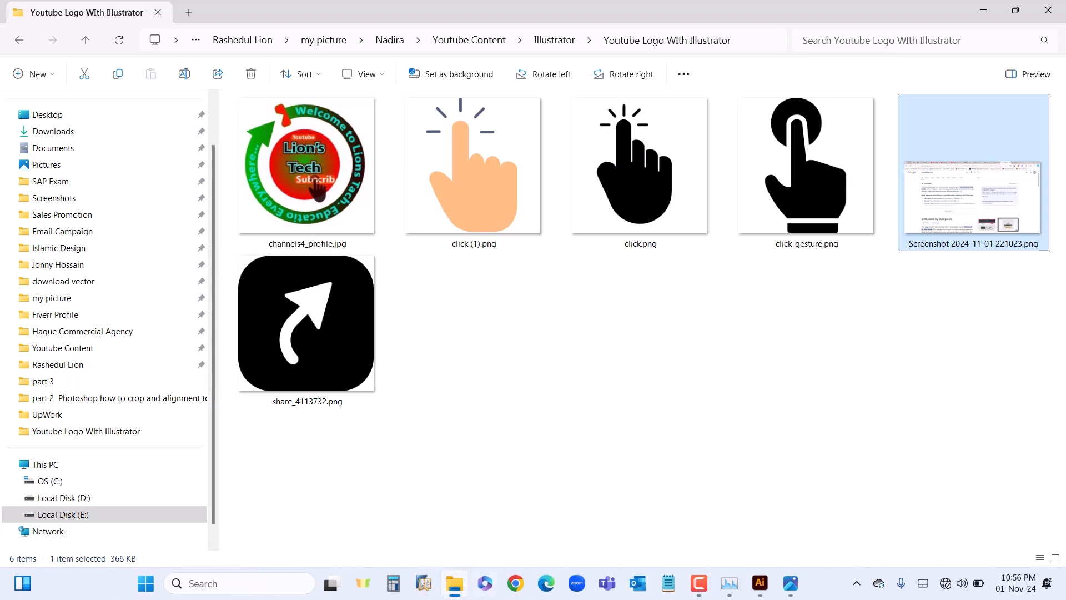
click(849, 488)
mouse_move(763, 591)
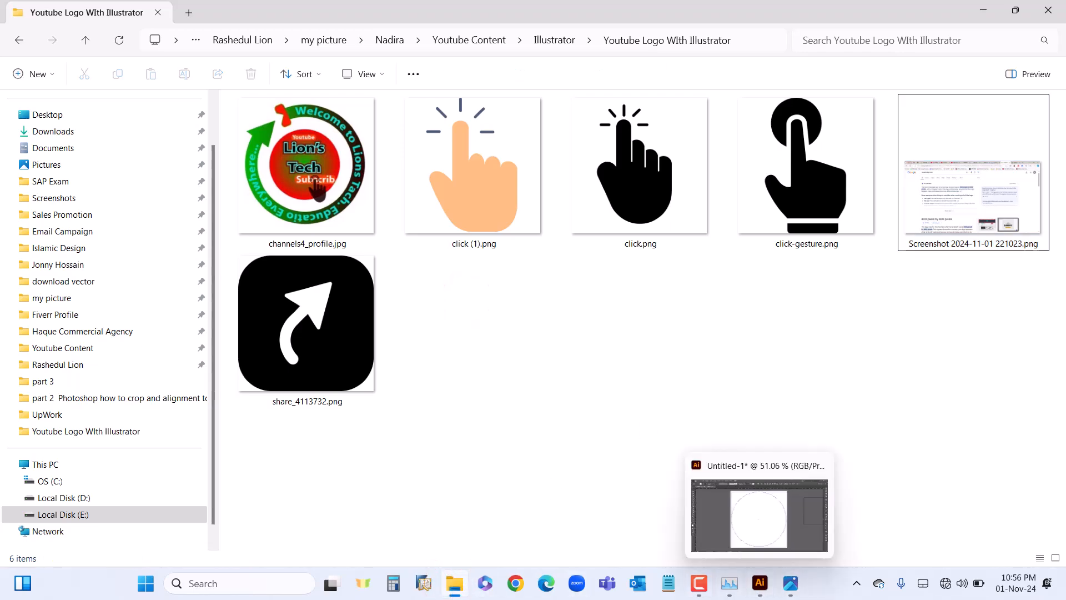
click(767, 588)
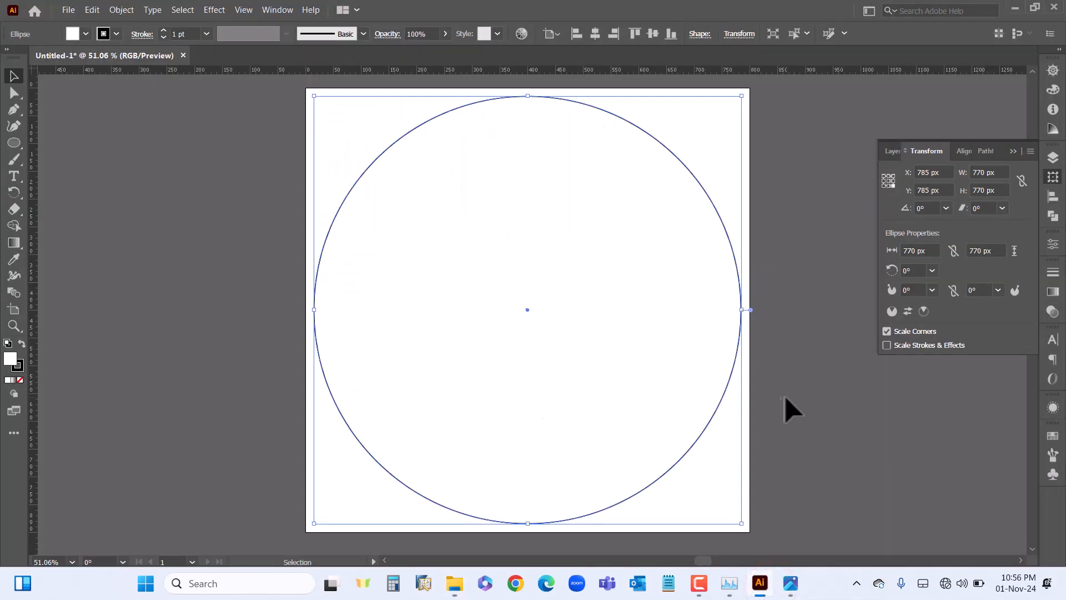
- Fill the large circle with the pure red swatch and select the circle again
click(84, 31)
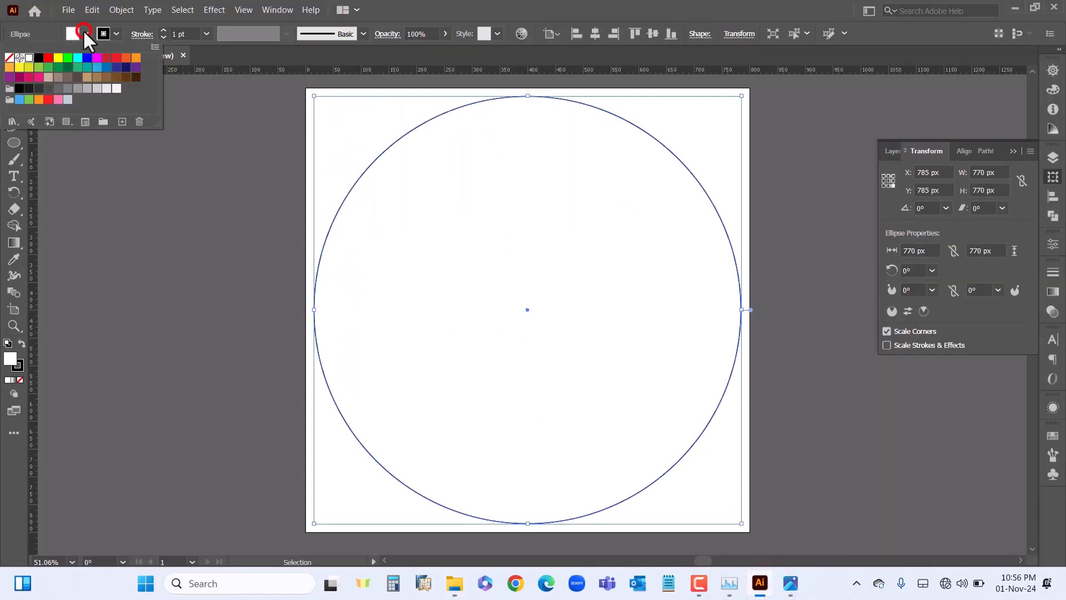
click(48, 58)
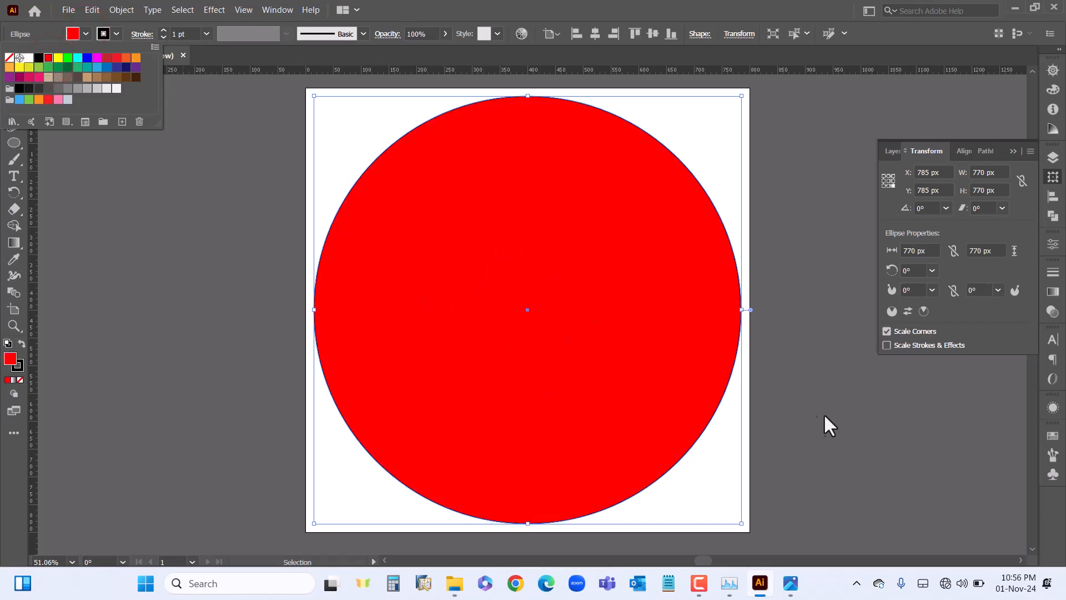
click(911, 425)
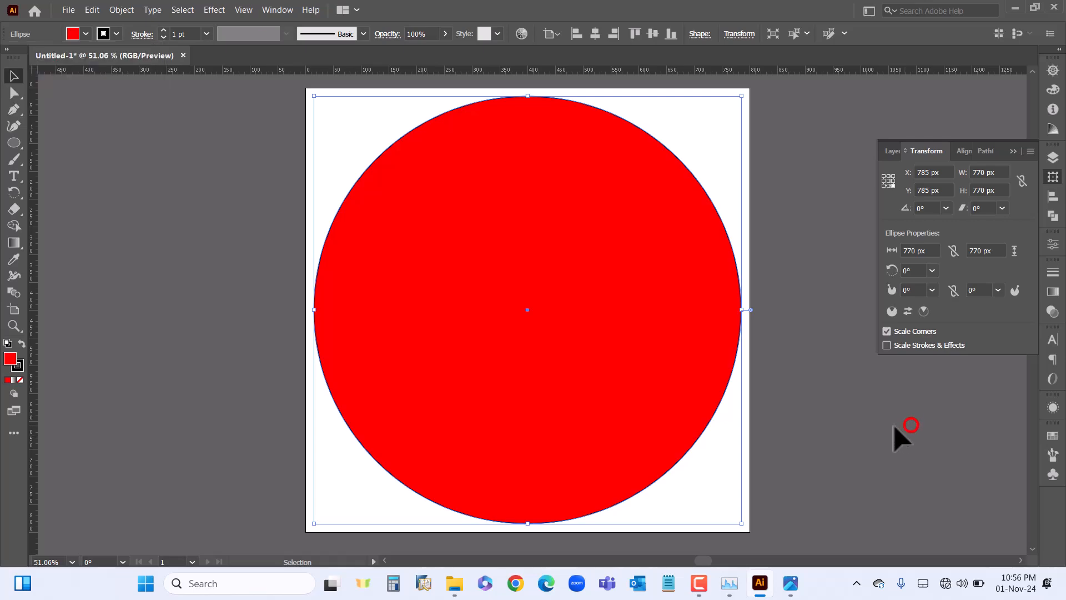
click(827, 407)
click(583, 307)
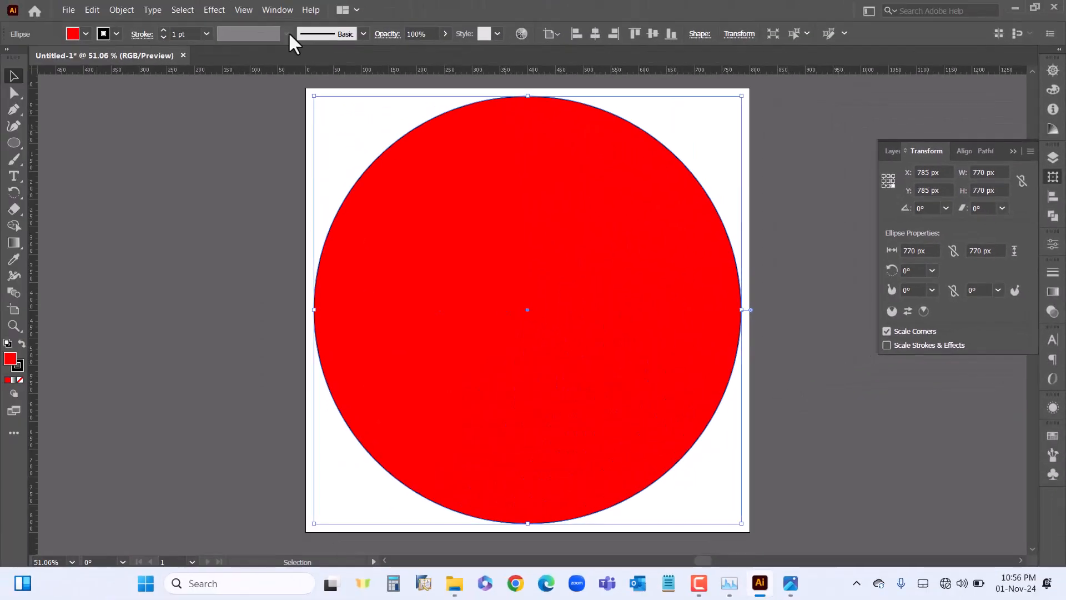
- Apply the white-to-black linear gradient to the circle's fill
click(276, 8)
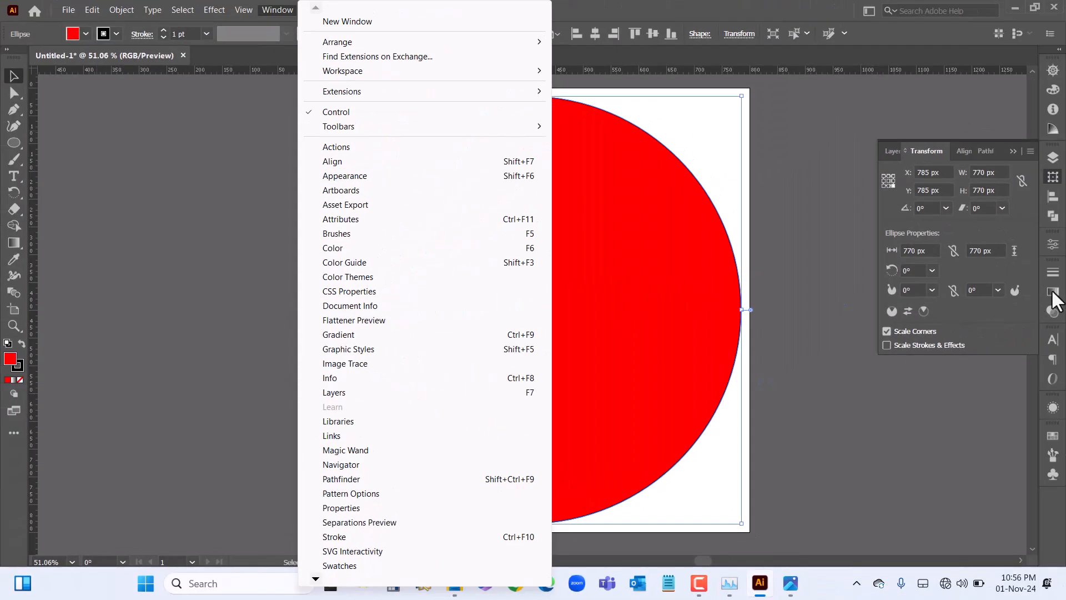
click(1054, 291)
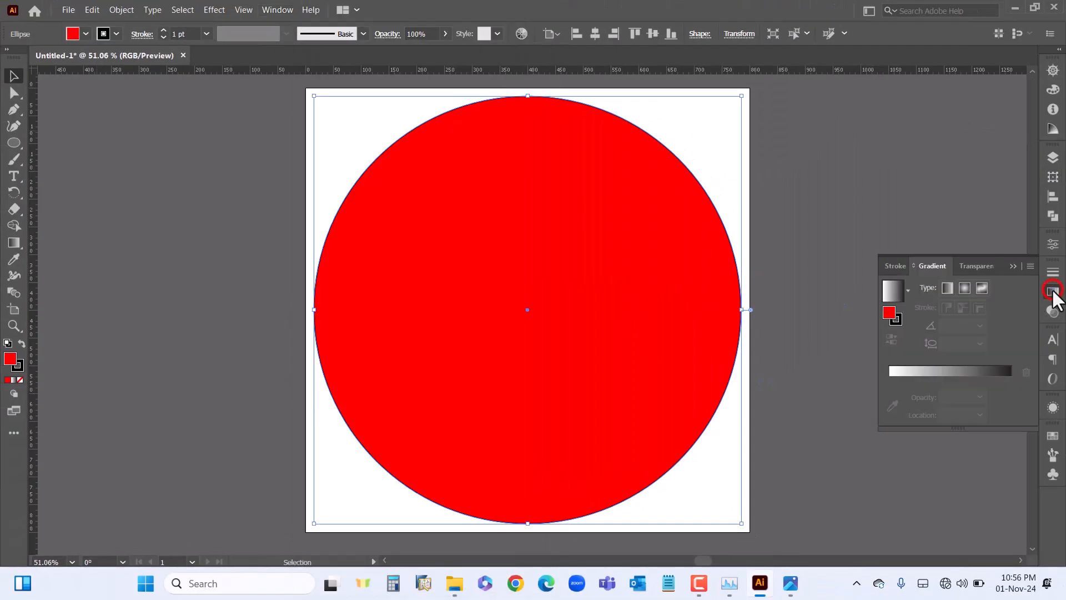
click(951, 372)
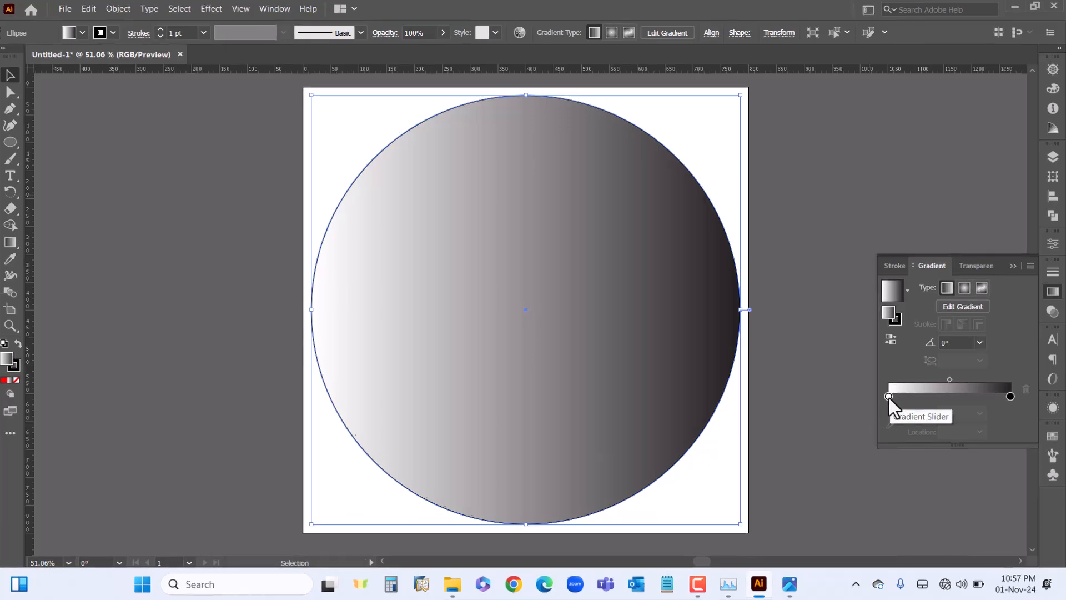
- Switch the gradient's white starting stop to RGB and set it to pure red, R 255, G 0, B 0
click(889, 397)
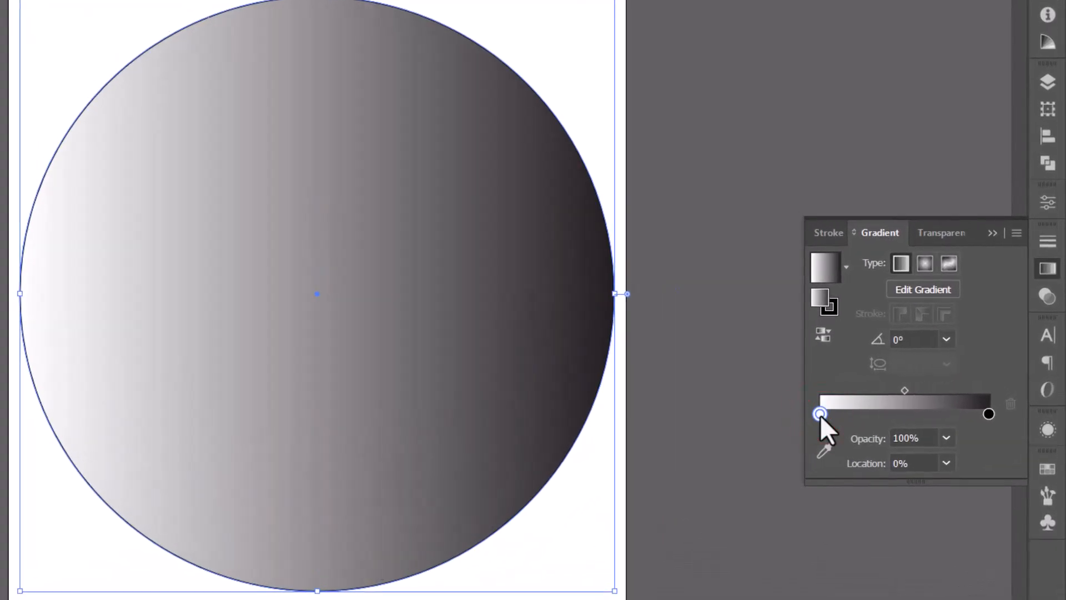
double_click(821, 413)
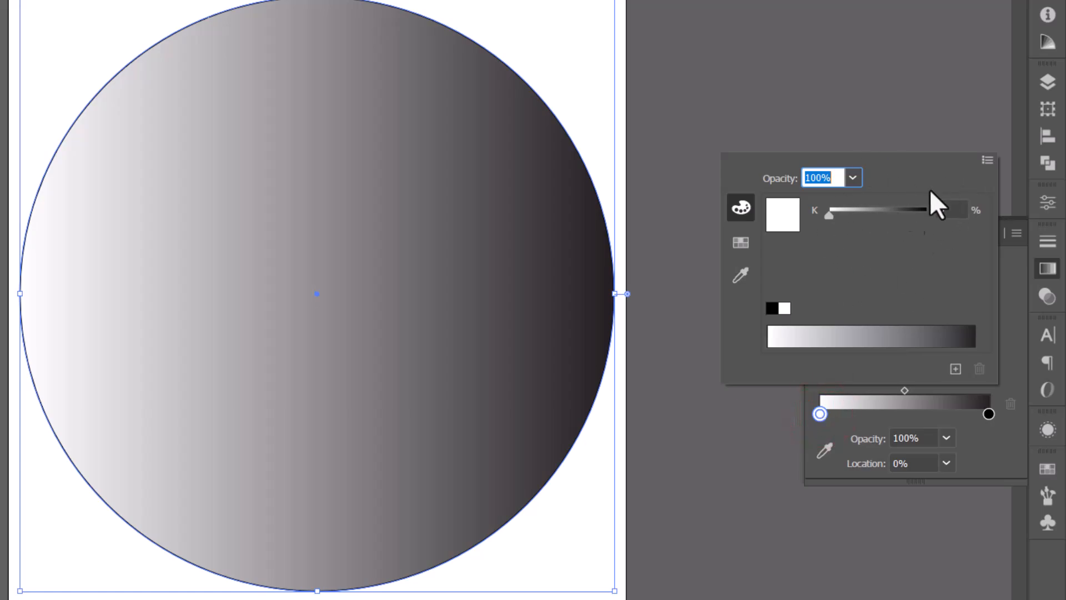
click(984, 162)
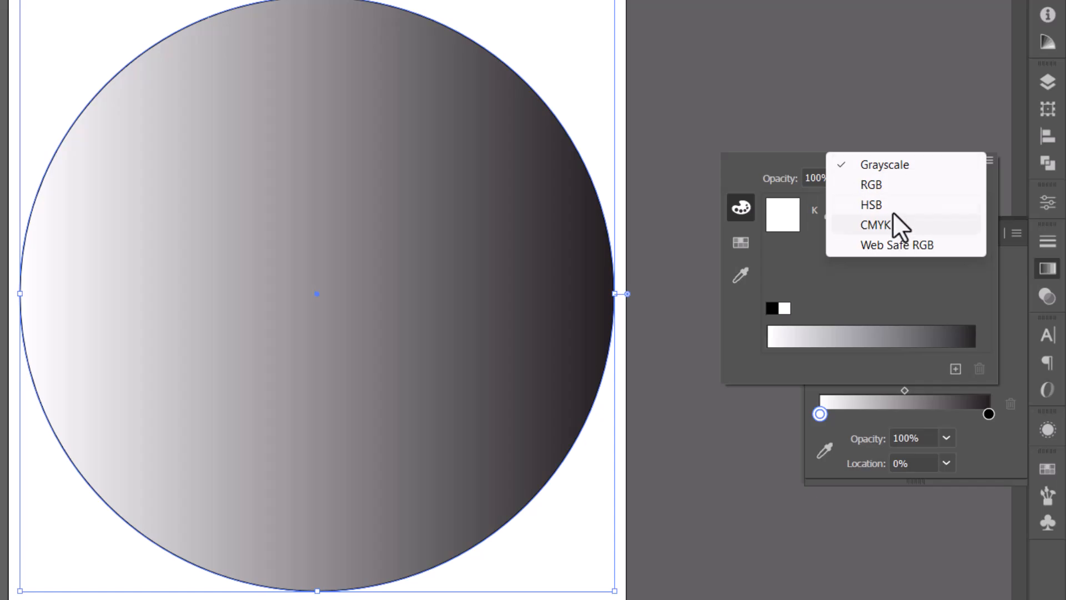
click(889, 186)
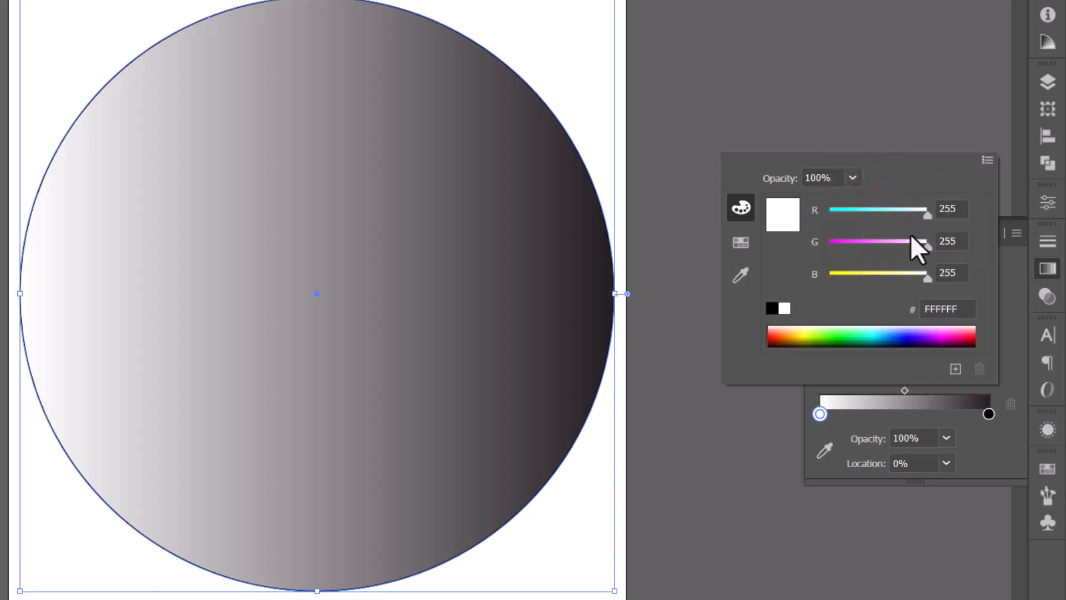
click(777, 335)
drag(905, 214, 925, 216)
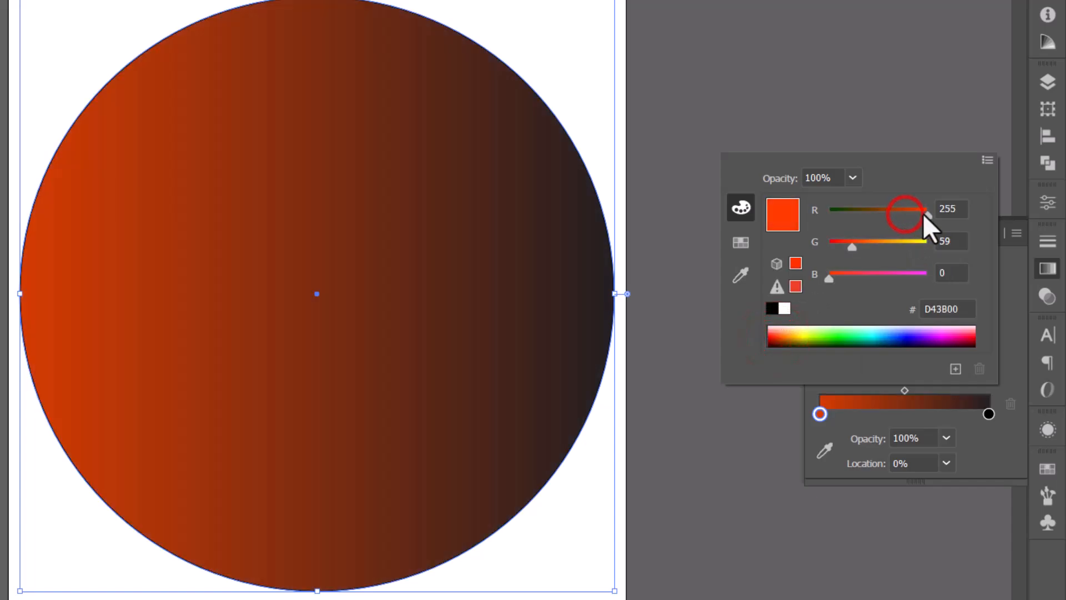
drag(847, 247, 792, 249)
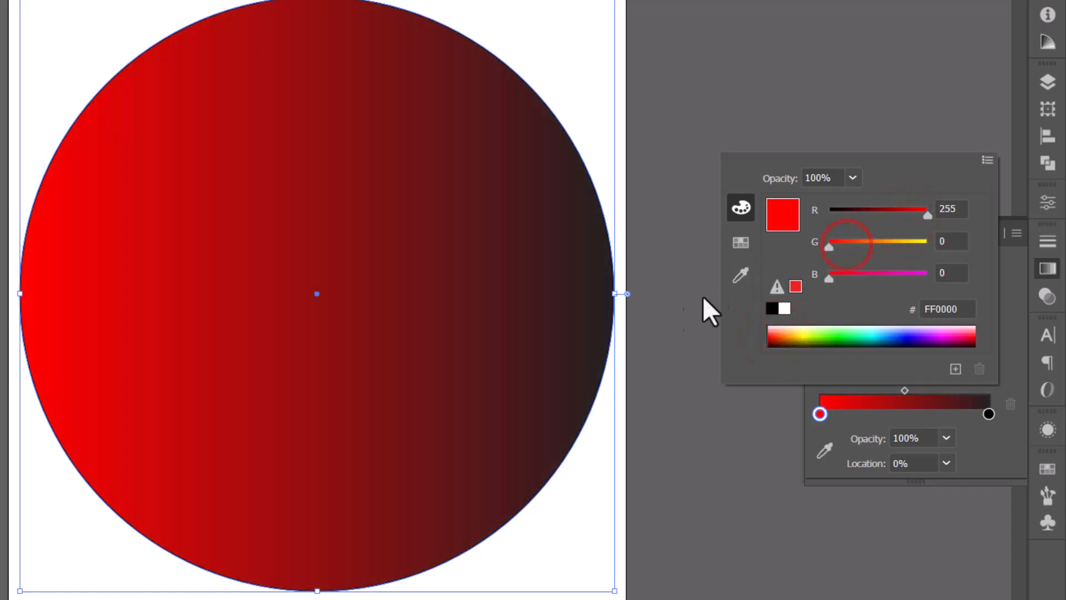
click(997, 447)
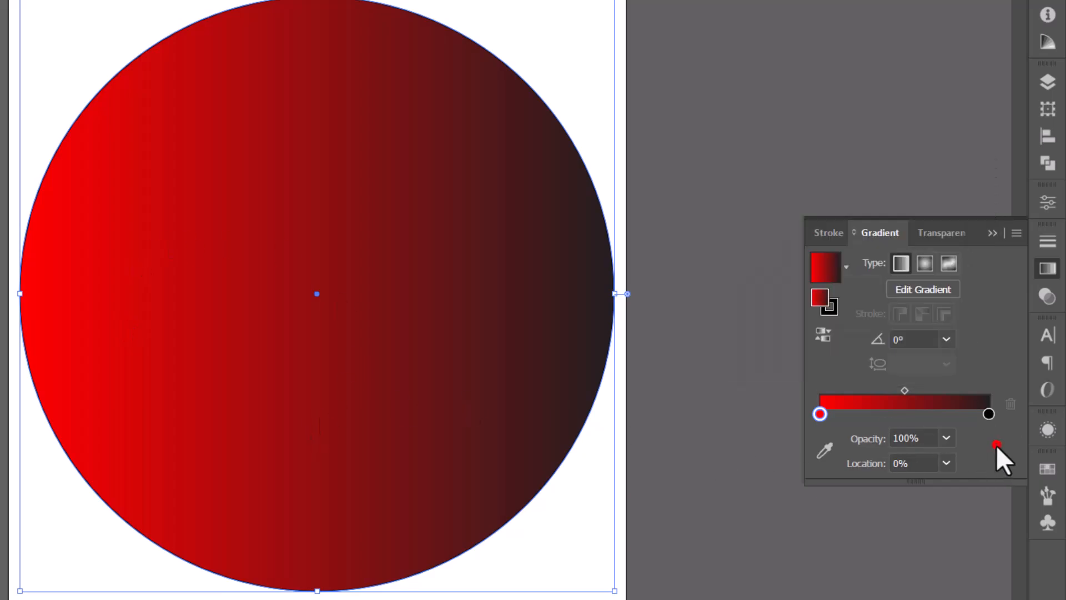
- Switch the gradient's black end stop to RGB and set it to pure green, R 0, G 255, B 0
click(988, 414)
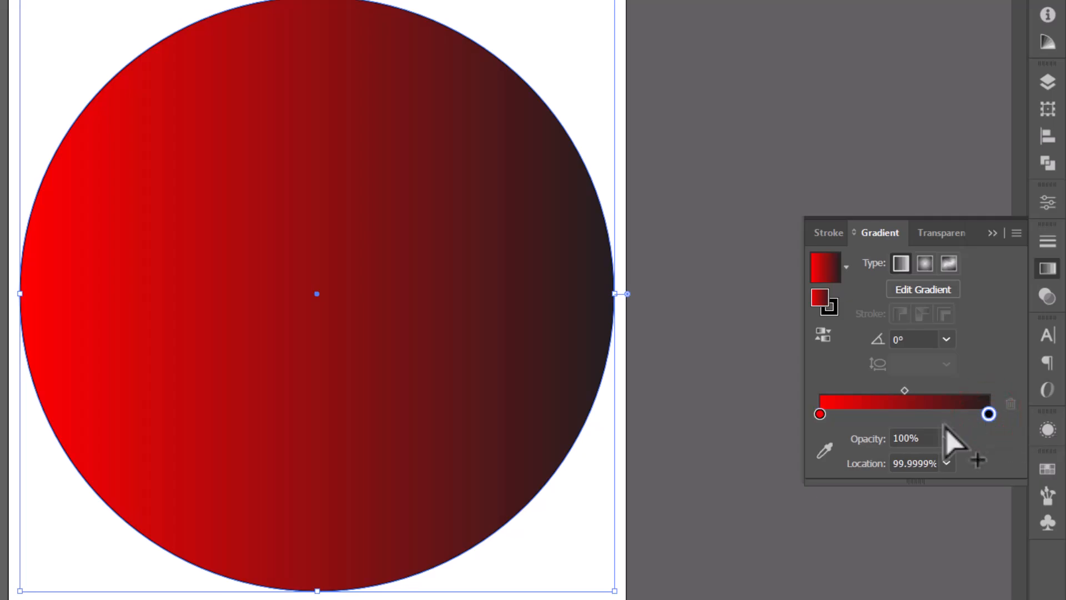
double_click(990, 415)
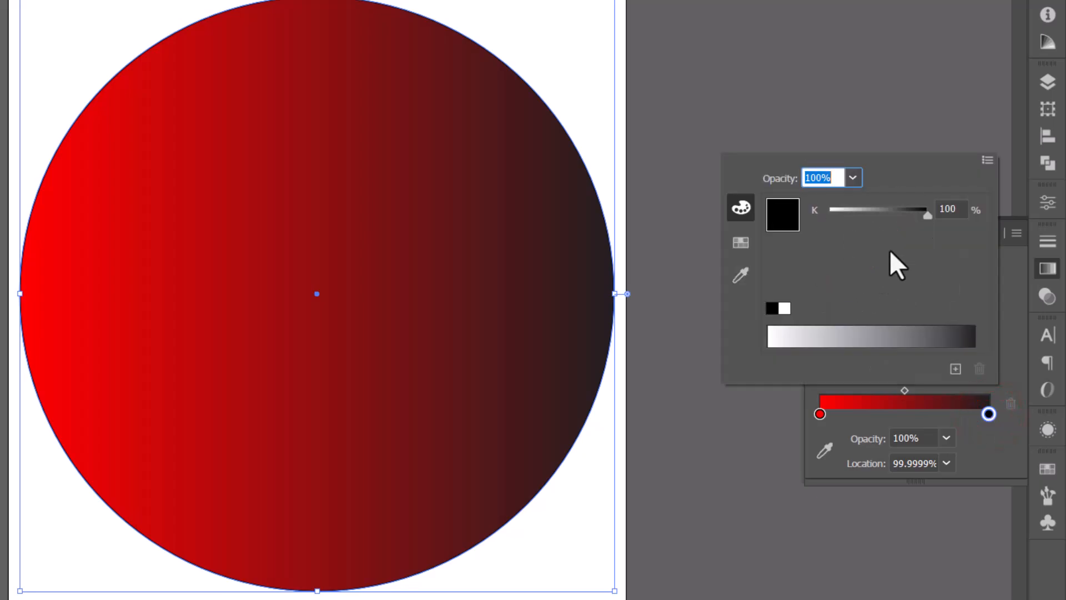
click(988, 161)
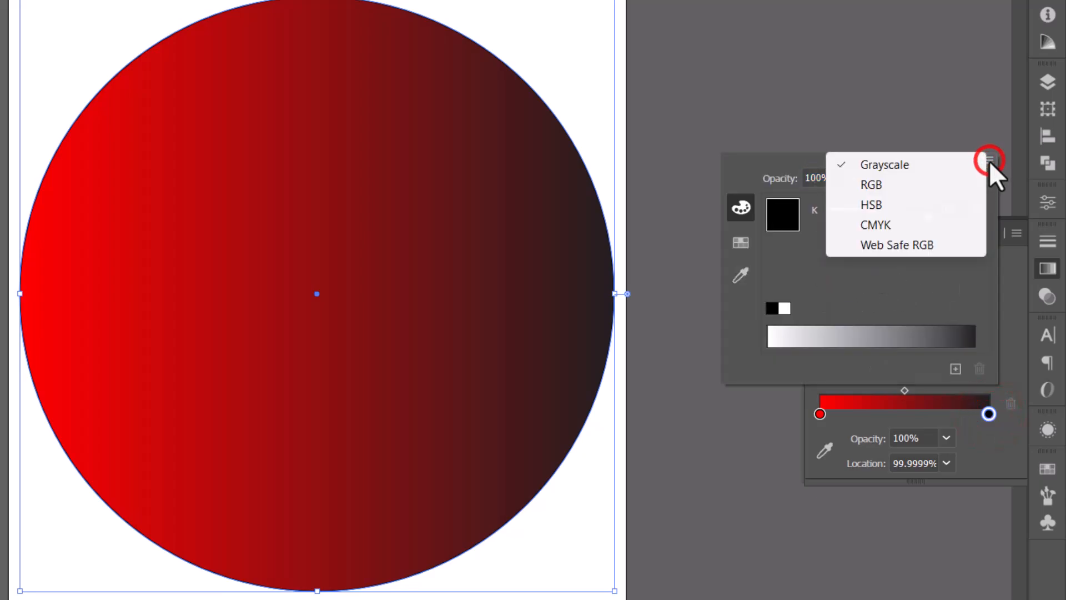
click(892, 183)
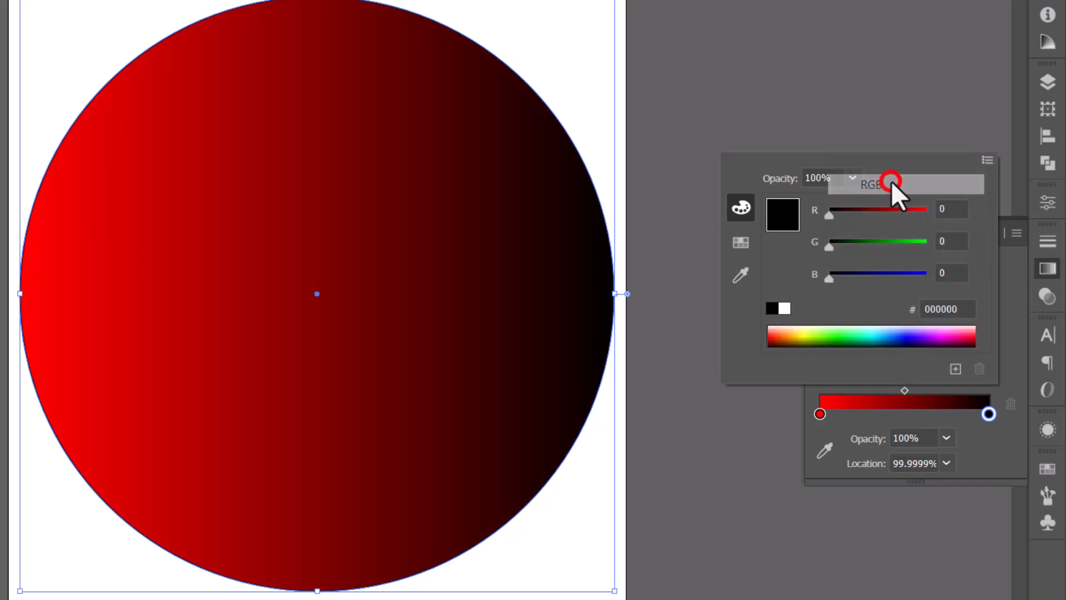
drag(868, 247, 936, 245)
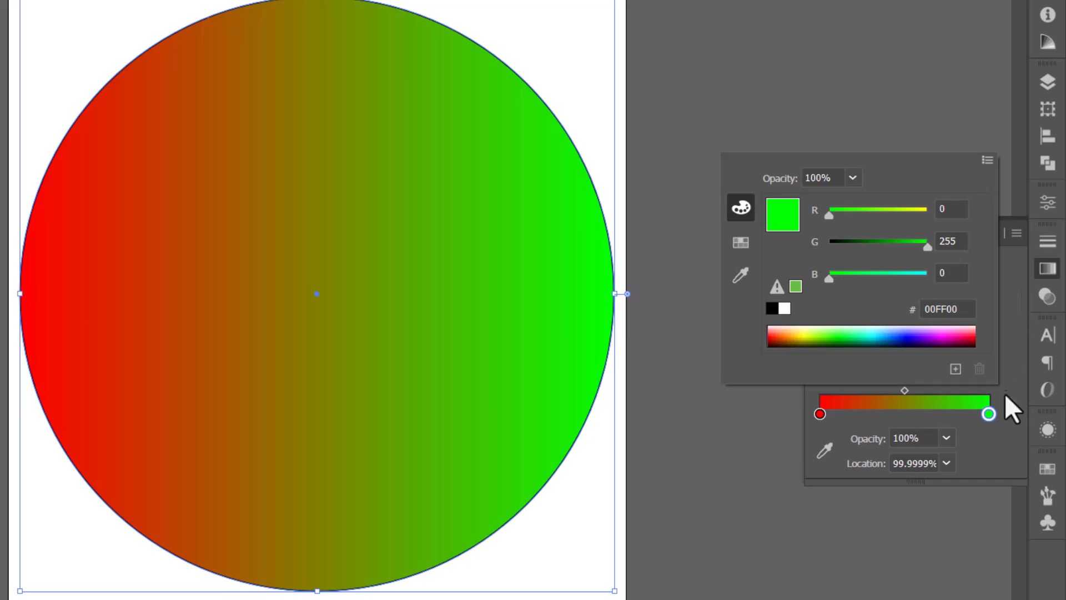
click(996, 453)
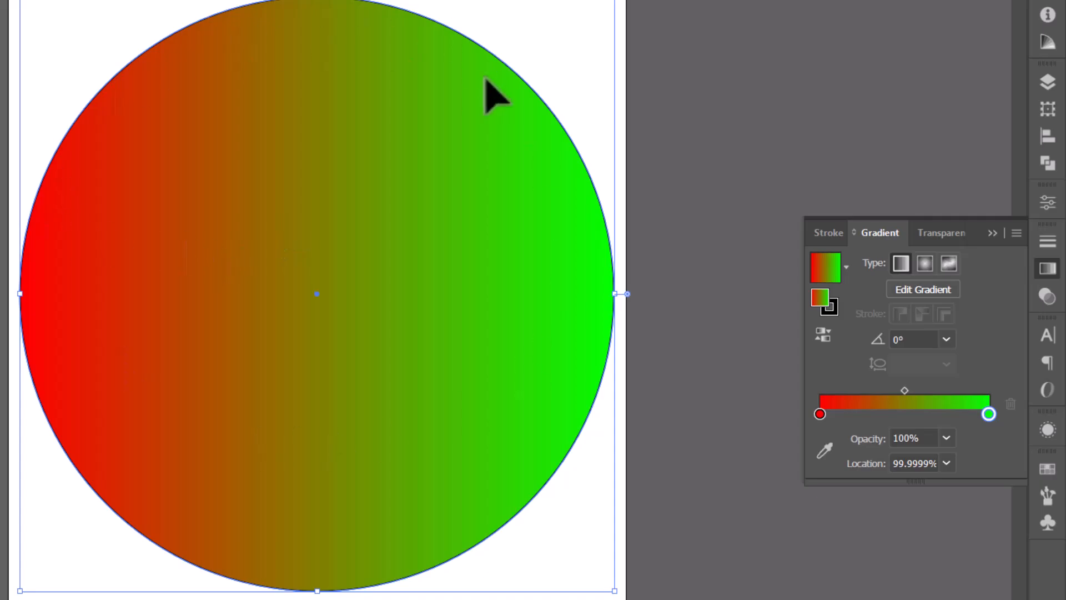
- Change the circle's gradient to radial, set its midpoint location to 60%, and deselect the circle
click(925, 264)
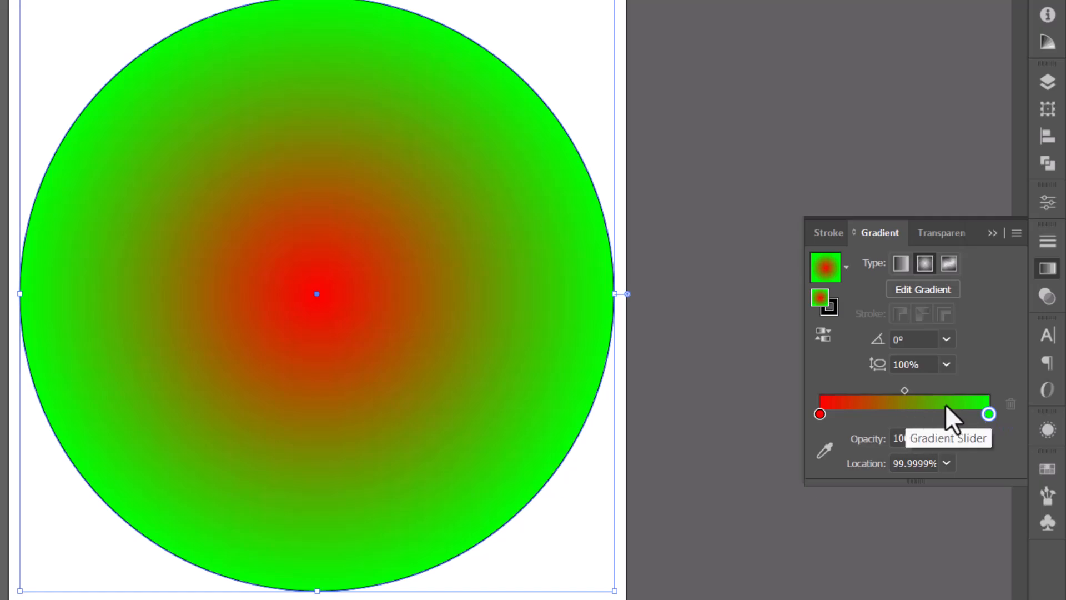
click(903, 391)
drag(903, 391, 949, 388)
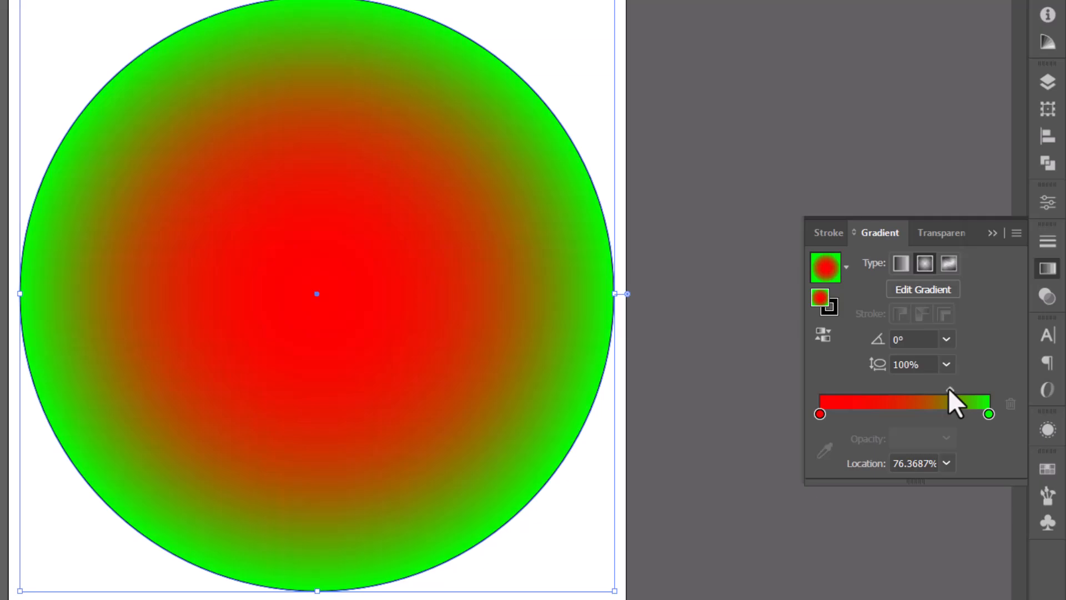
drag(949, 389, 916, 390)
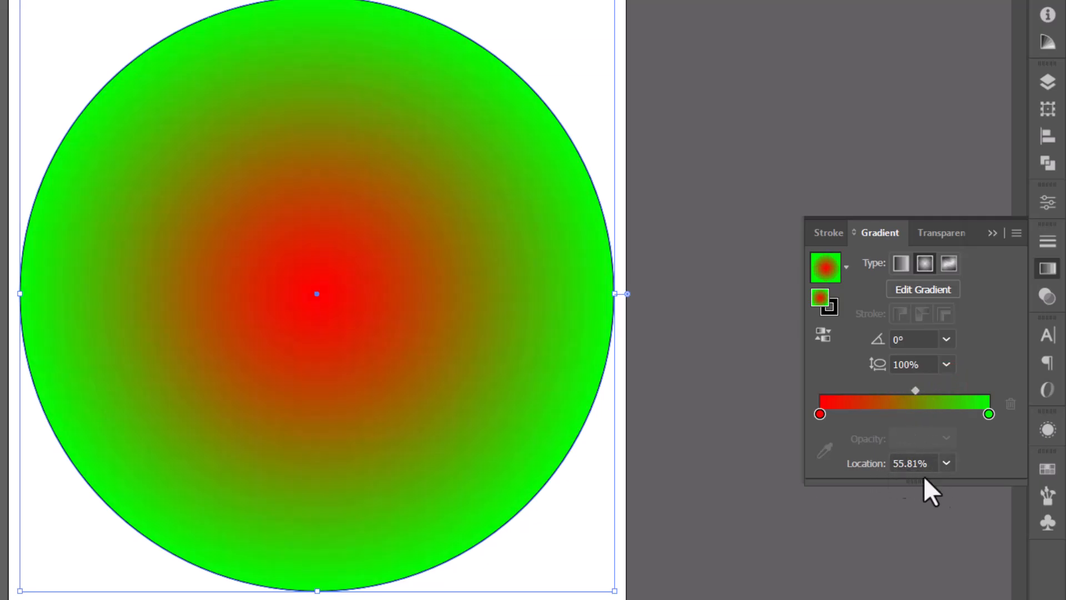
click(947, 464)
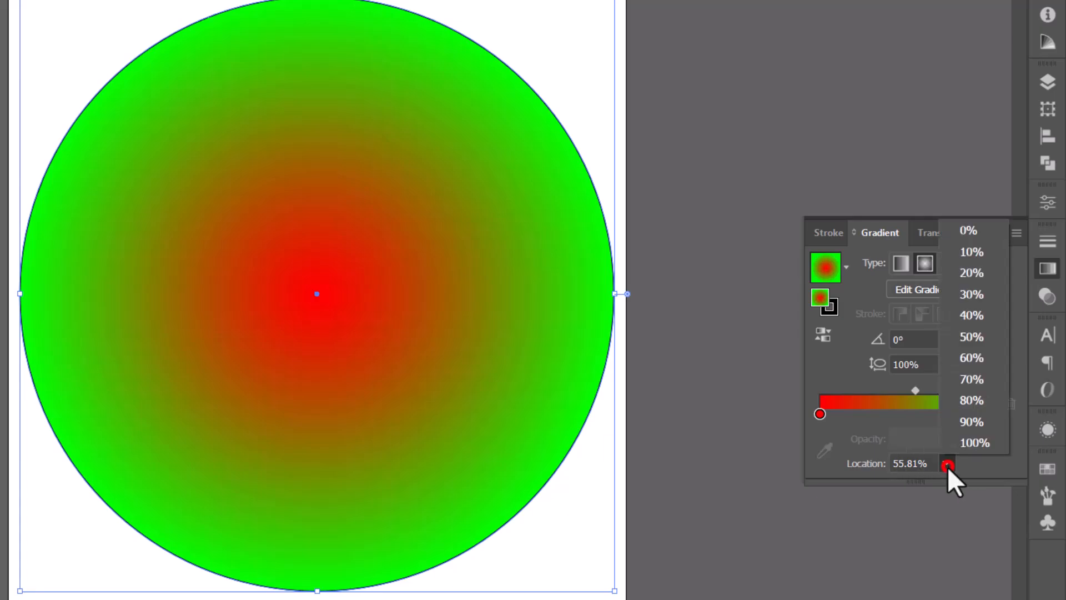
click(973, 337)
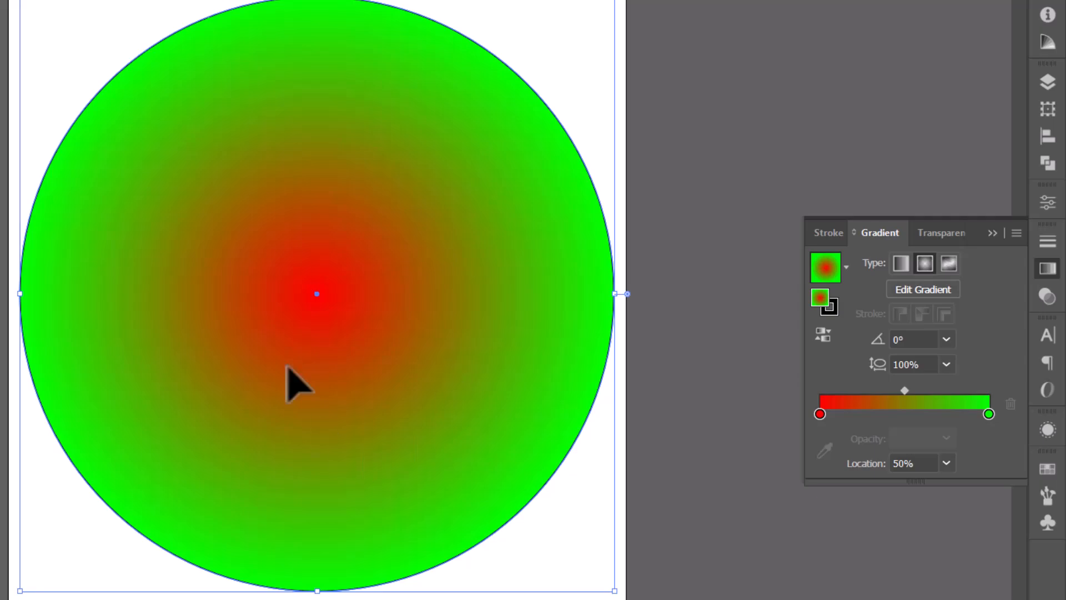
click(947, 463)
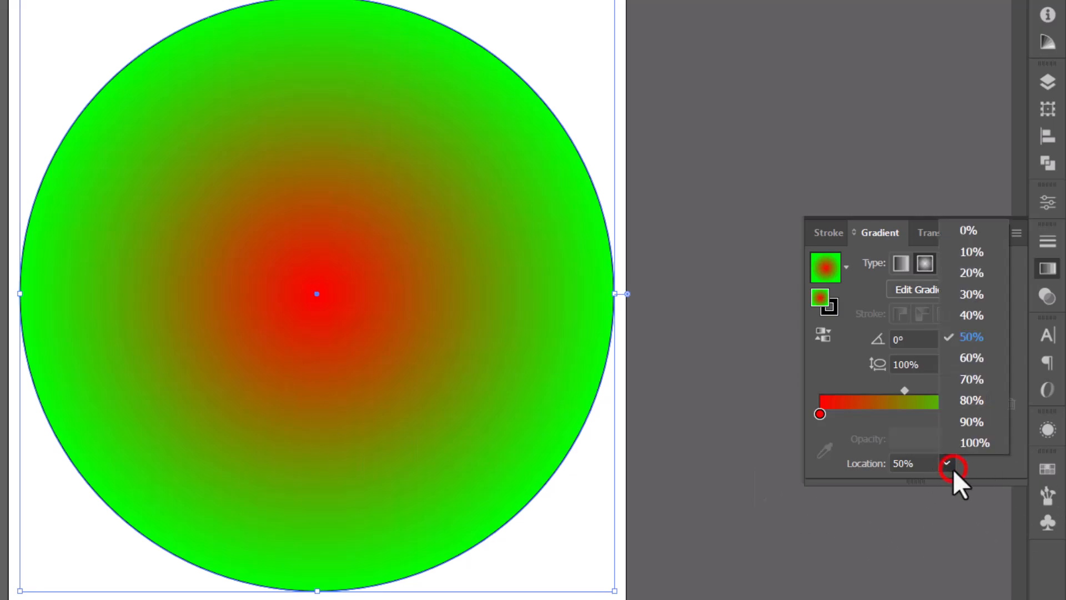
click(997, 356)
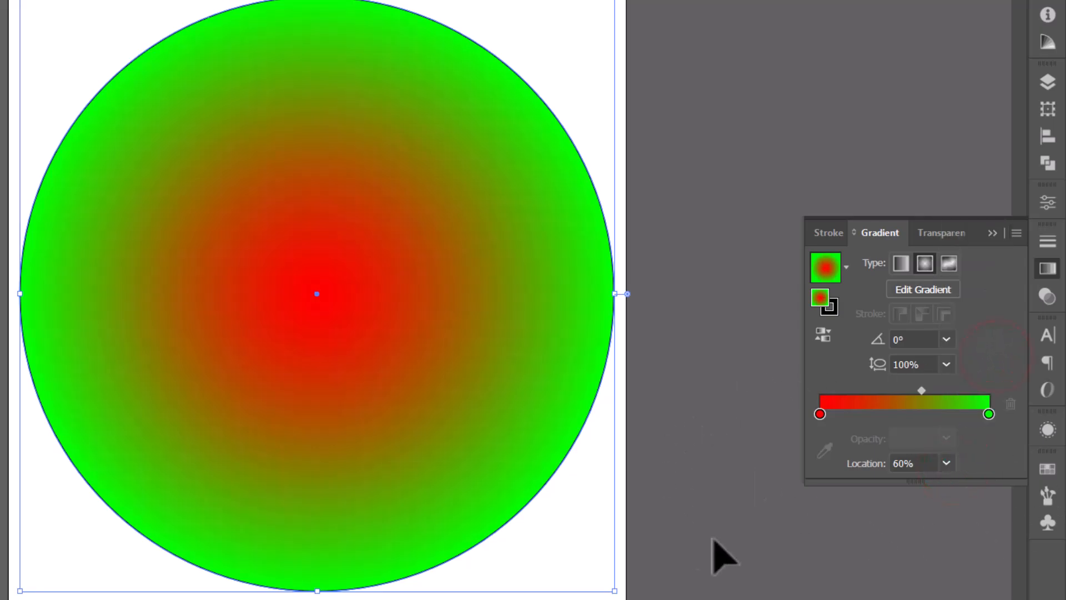
click(771, 542)
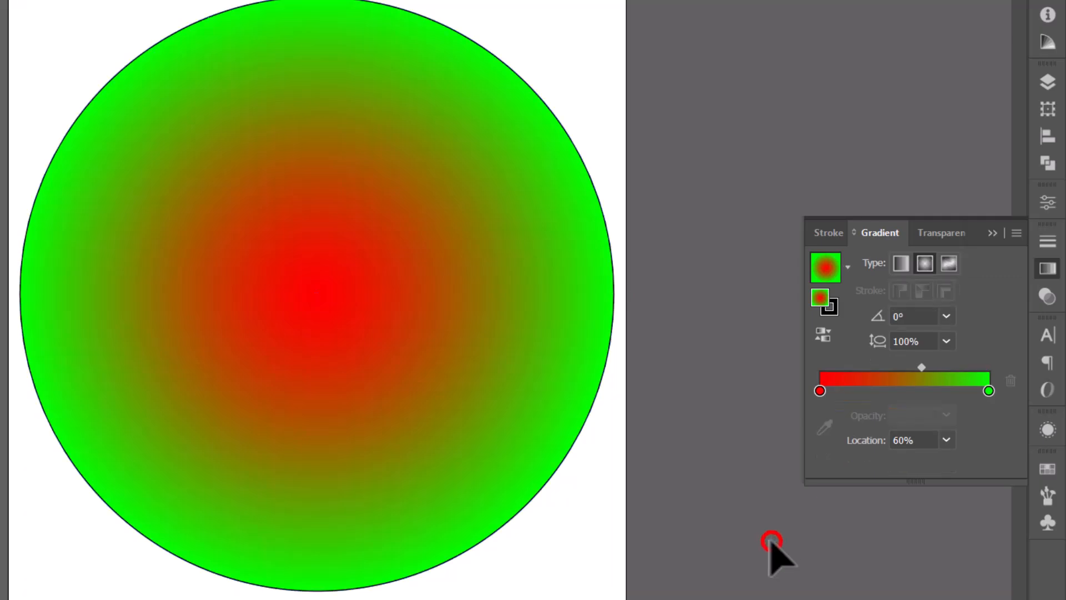
click(729, 269)
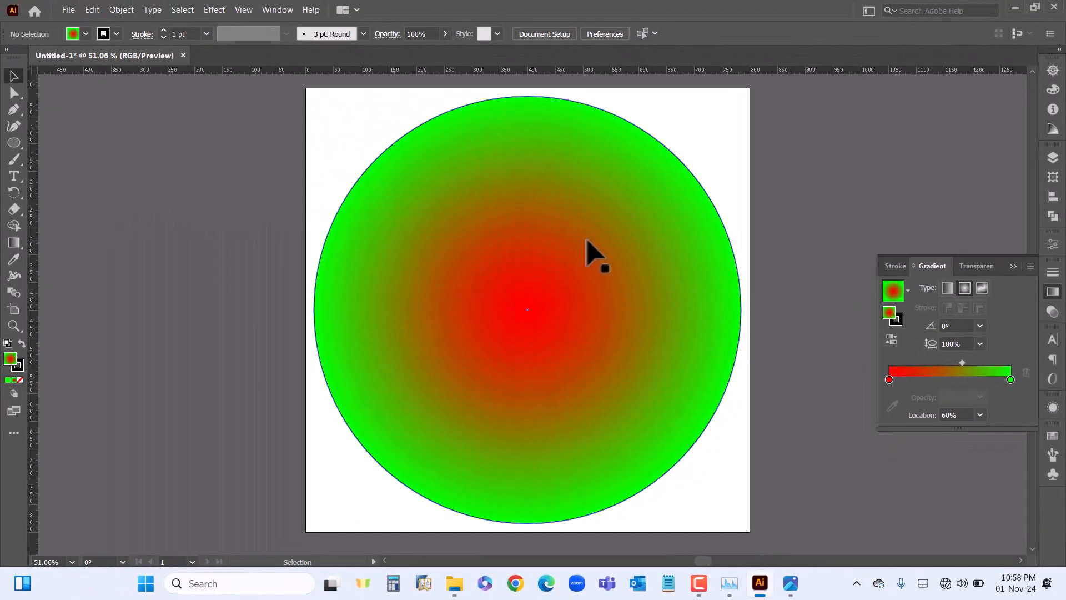
click(780, 189)
click(661, 268)
click(452, 411)
click(238, 274)
click(250, 231)
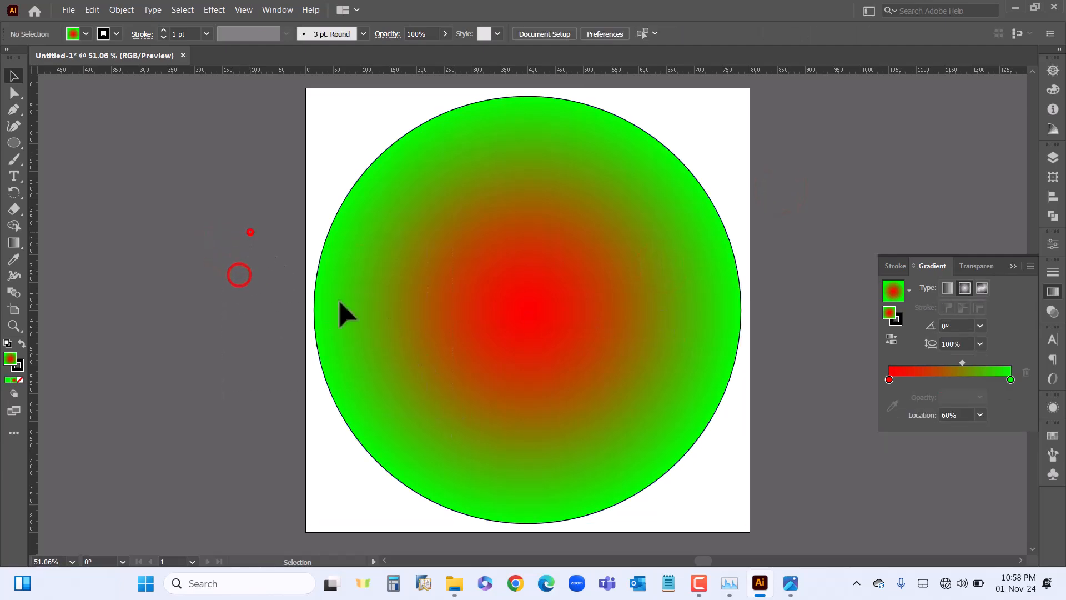
click(451, 380)
click(241, 281)
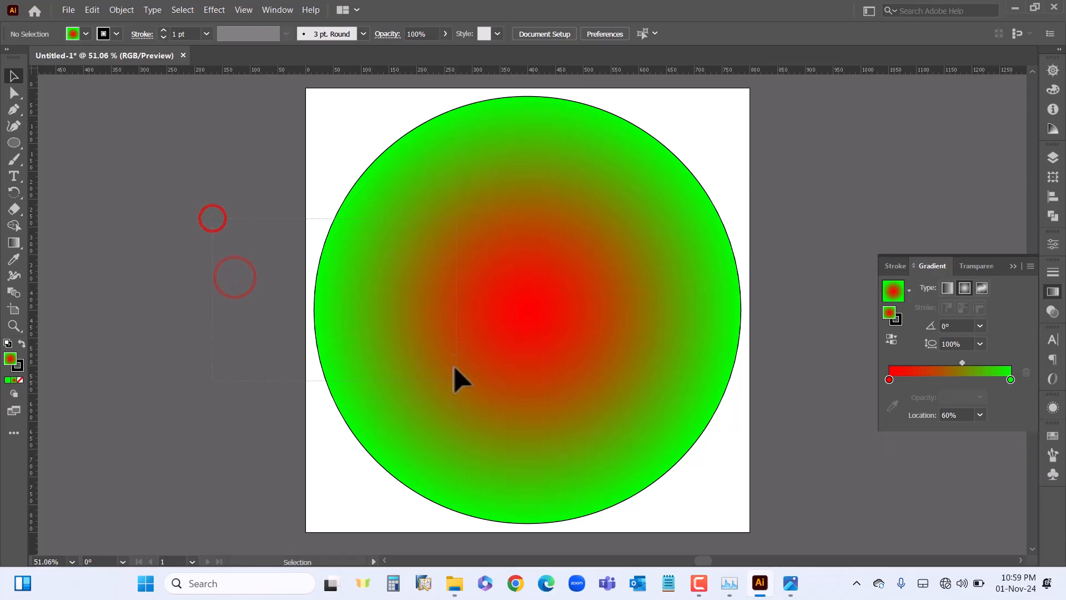
- Select the gradient circle and lock it so it cannot be selected or moved
click(383, 312)
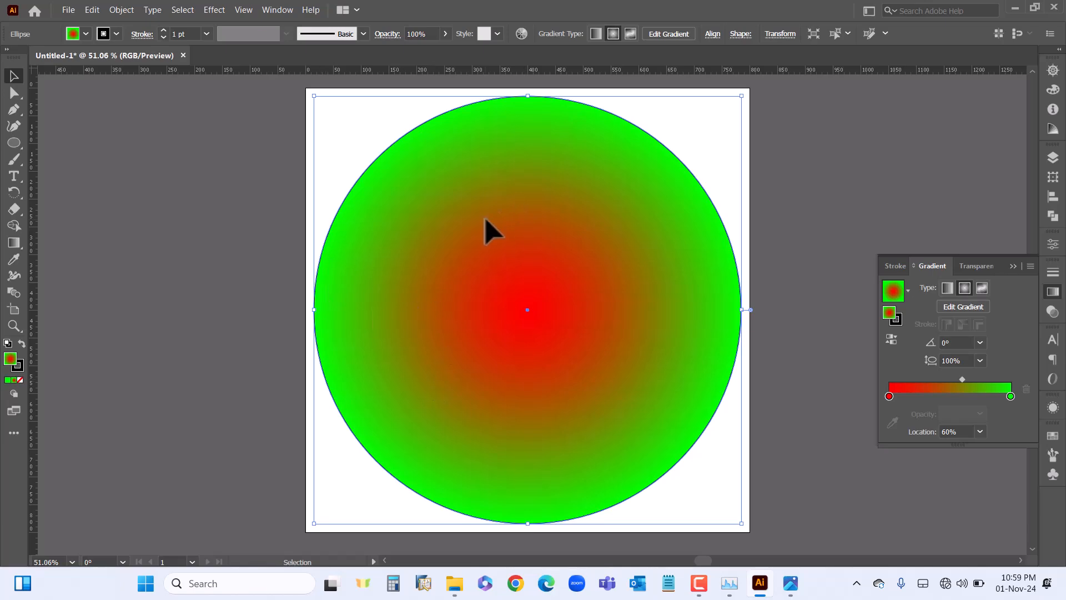
click(121, 9)
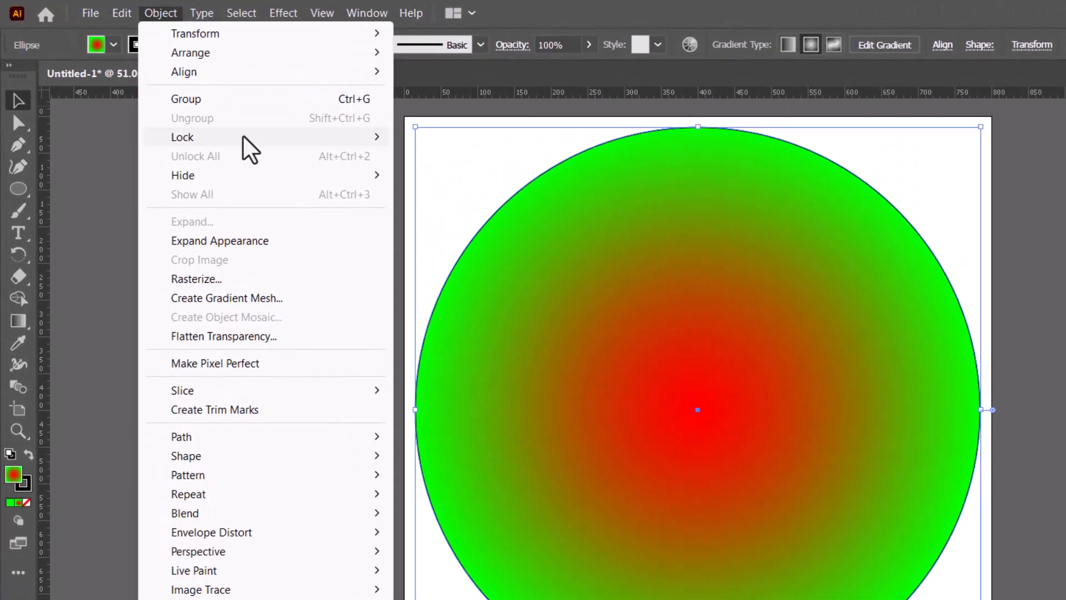
mouse_move(250, 148)
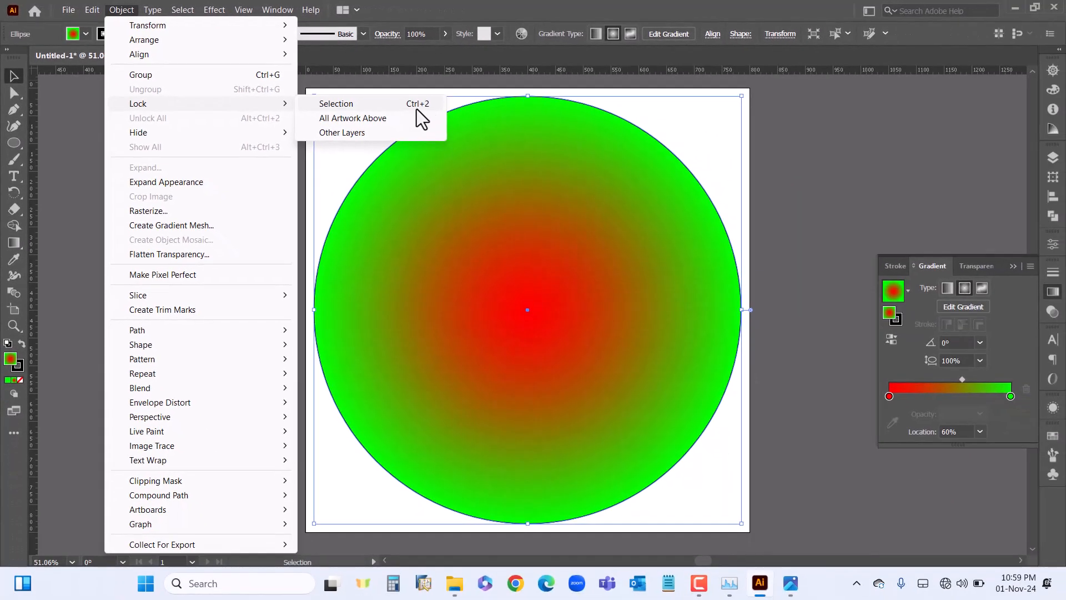
click(626, 9)
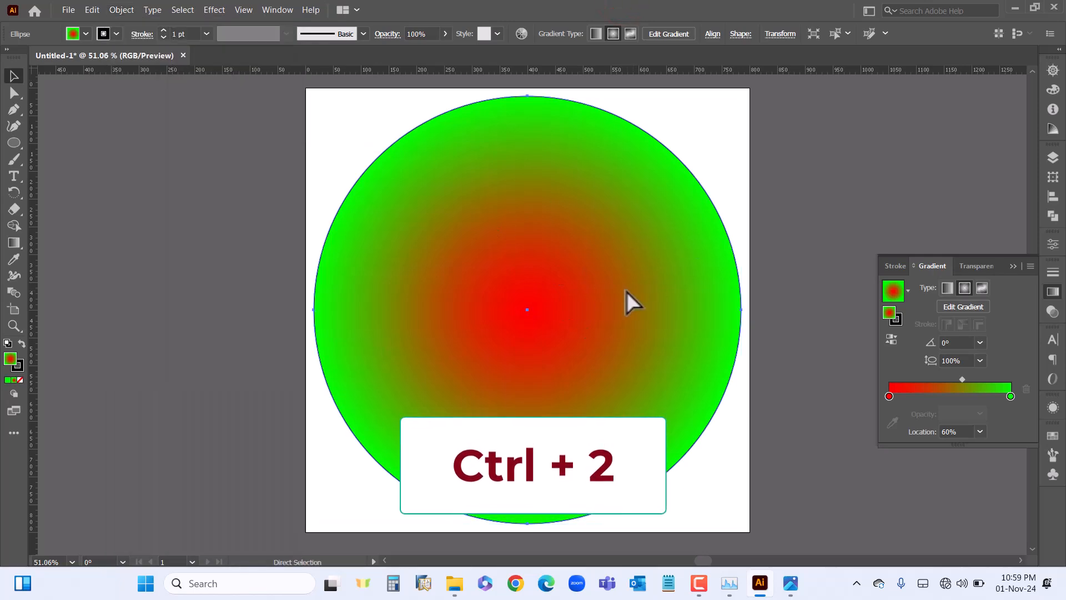
key(ctrl+2)
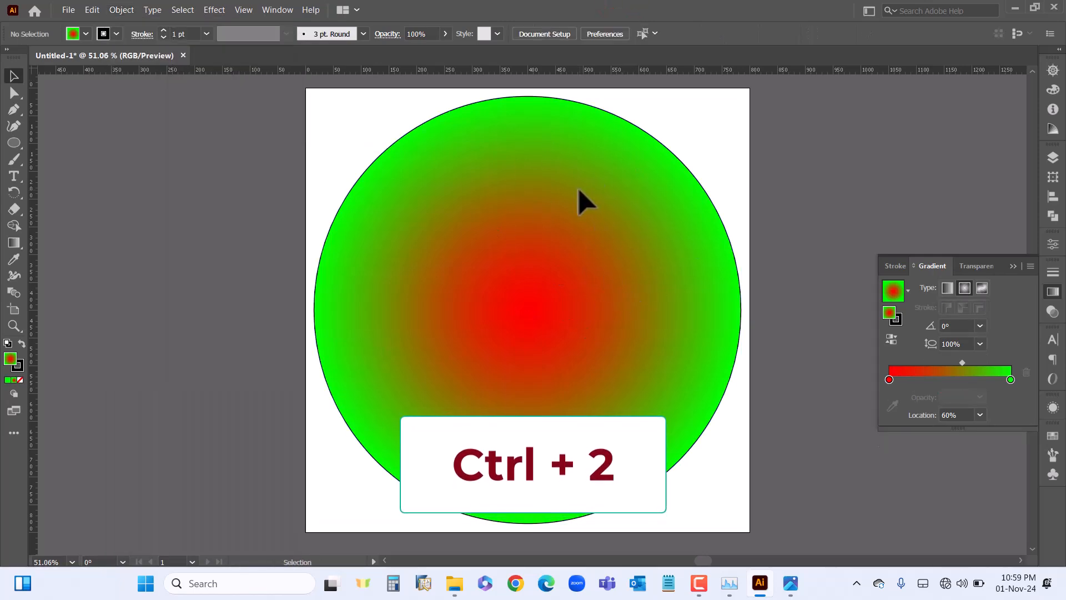
drag(455, 313, 233, 334)
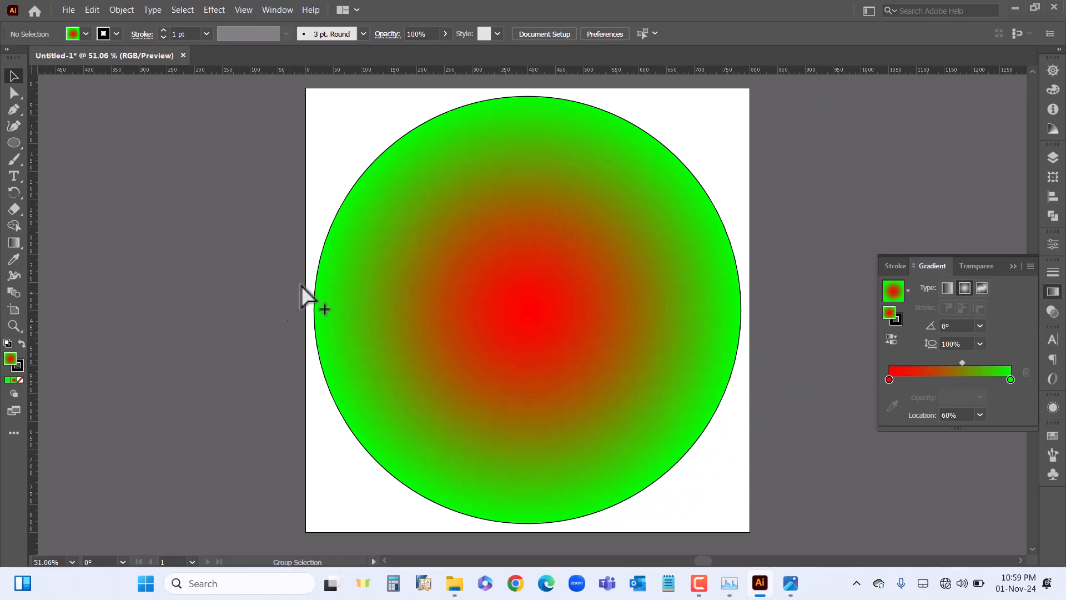
click(130, 9)
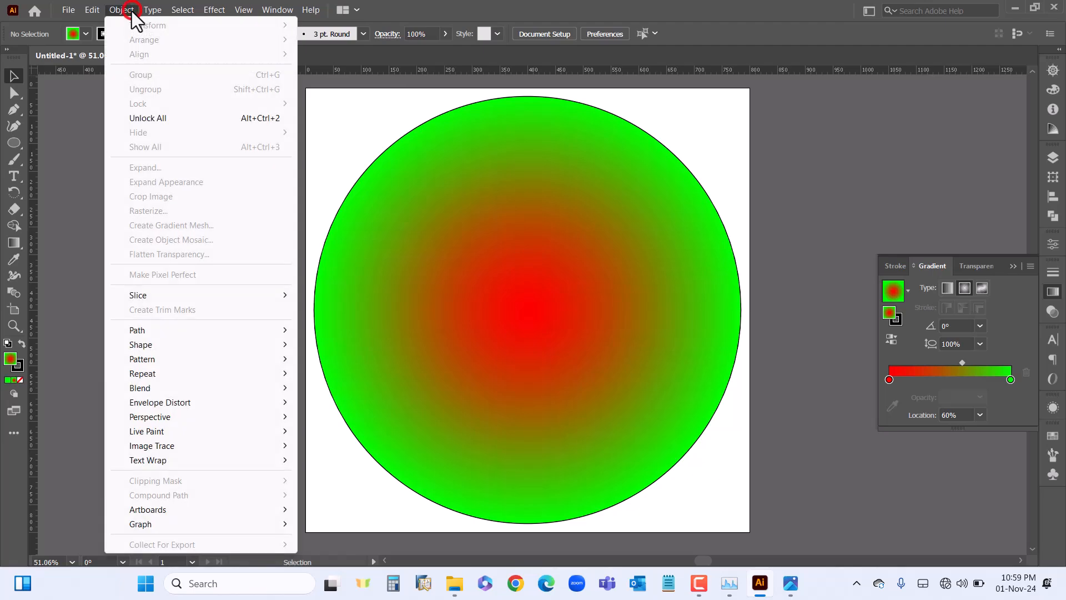
click(724, 284)
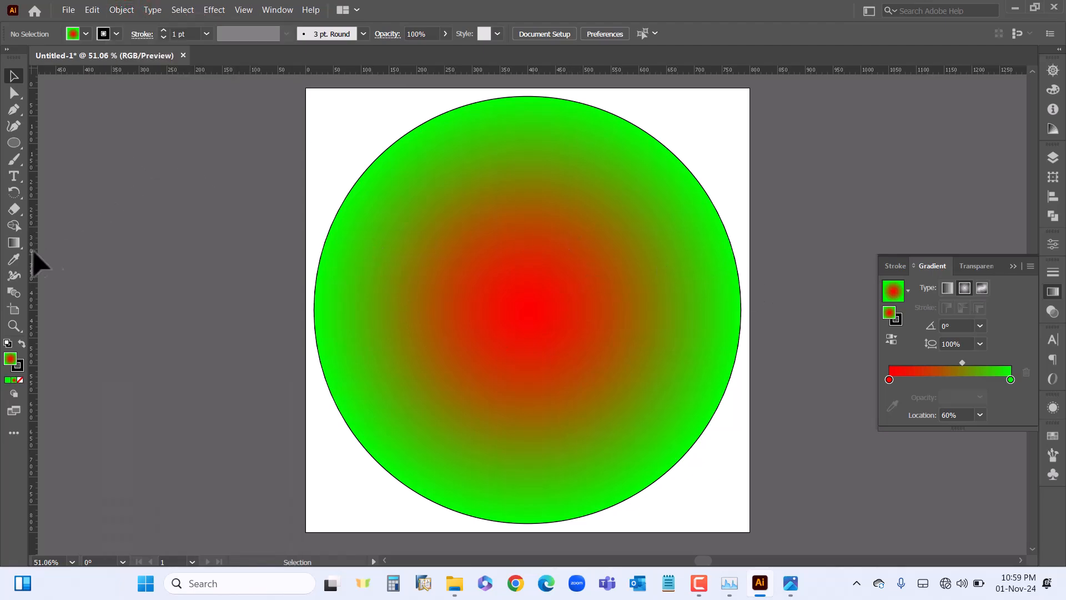
- Place a point text object in the upper part of the circle and set its font size to 72 pt
click(13, 176)
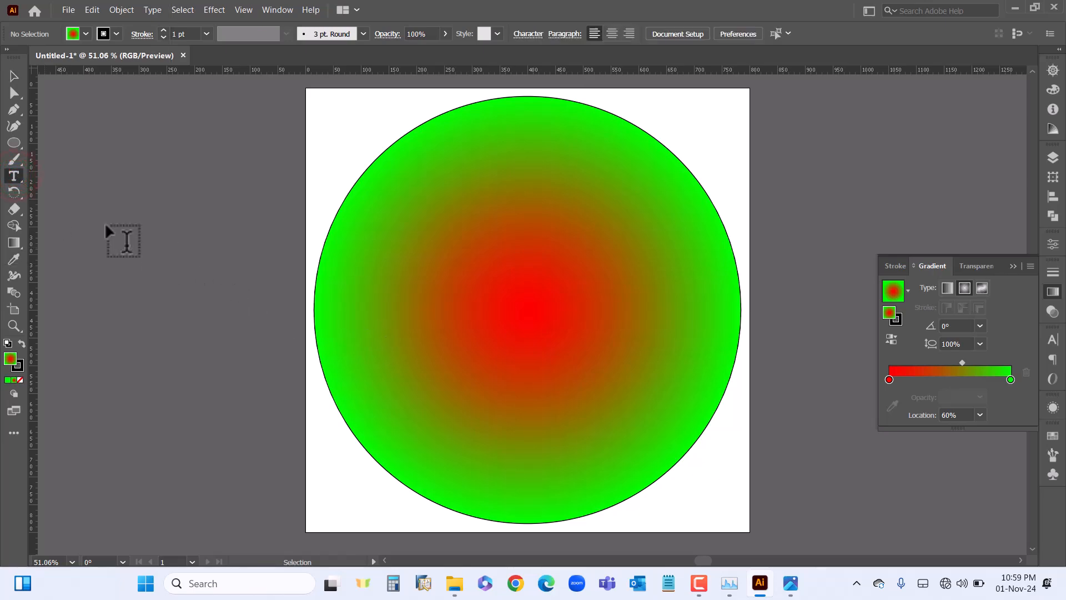
click(15, 175)
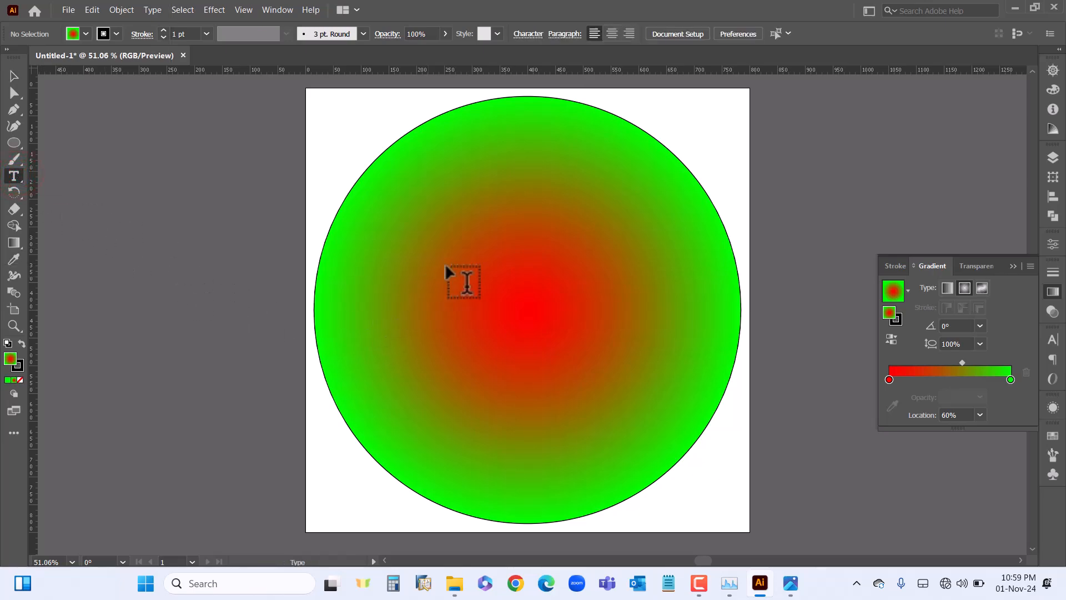
click(448, 203)
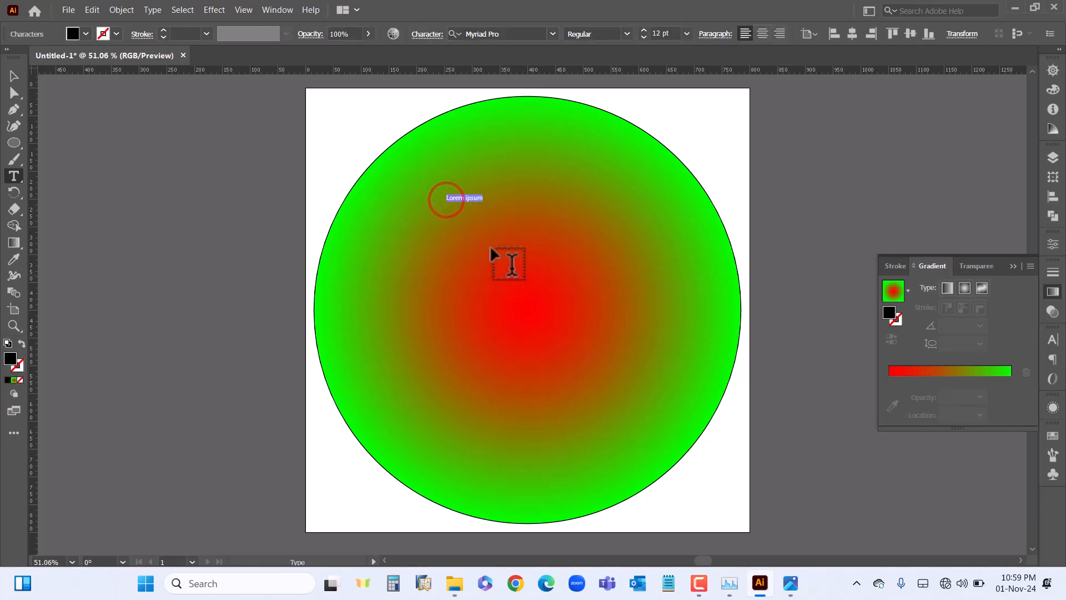
click(1052, 341)
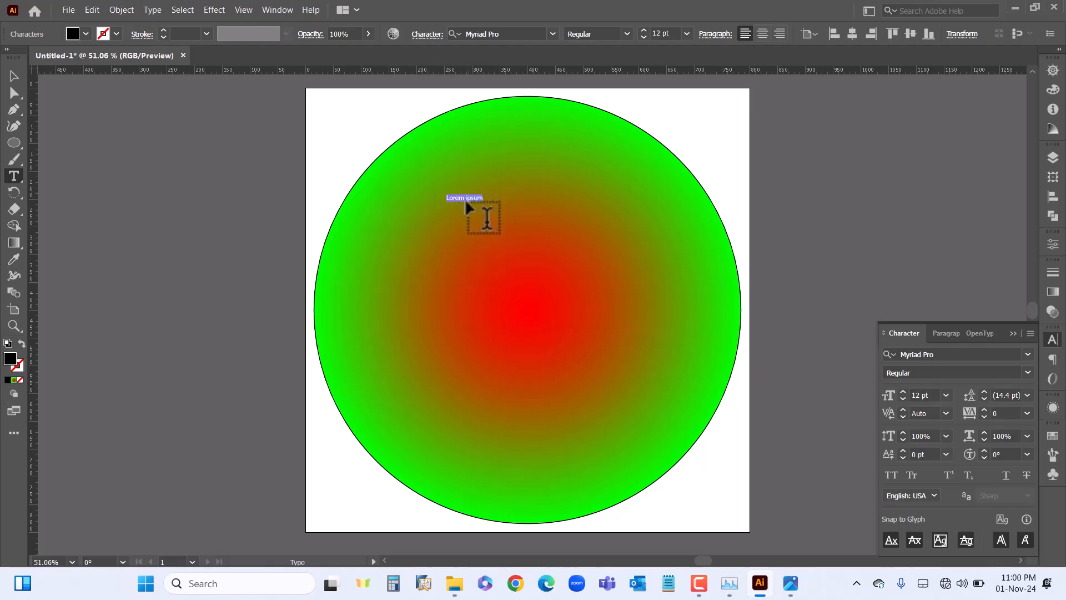
click(687, 33)
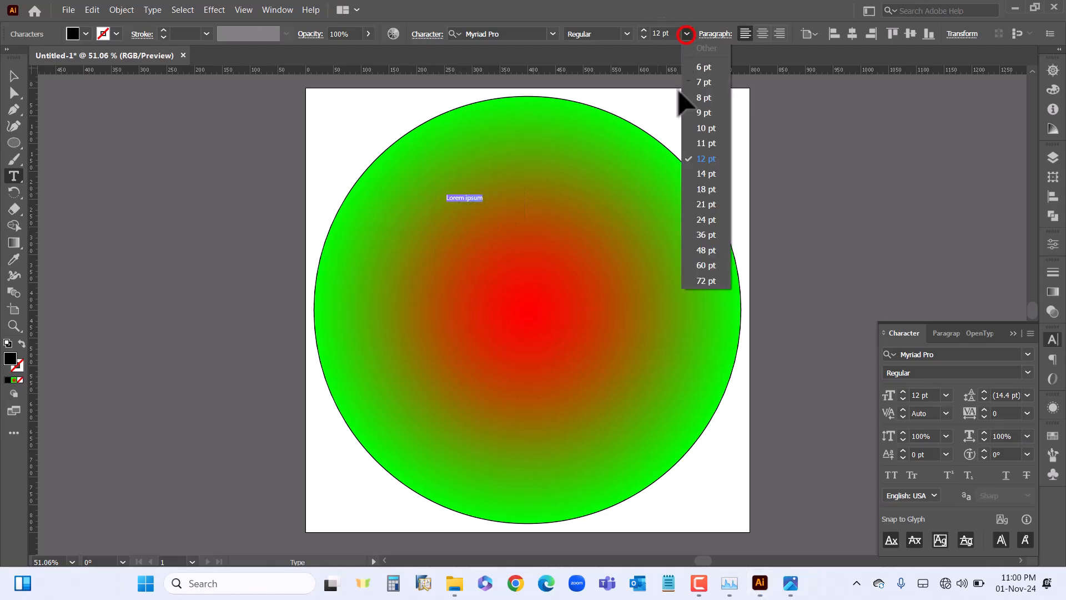
click(709, 284)
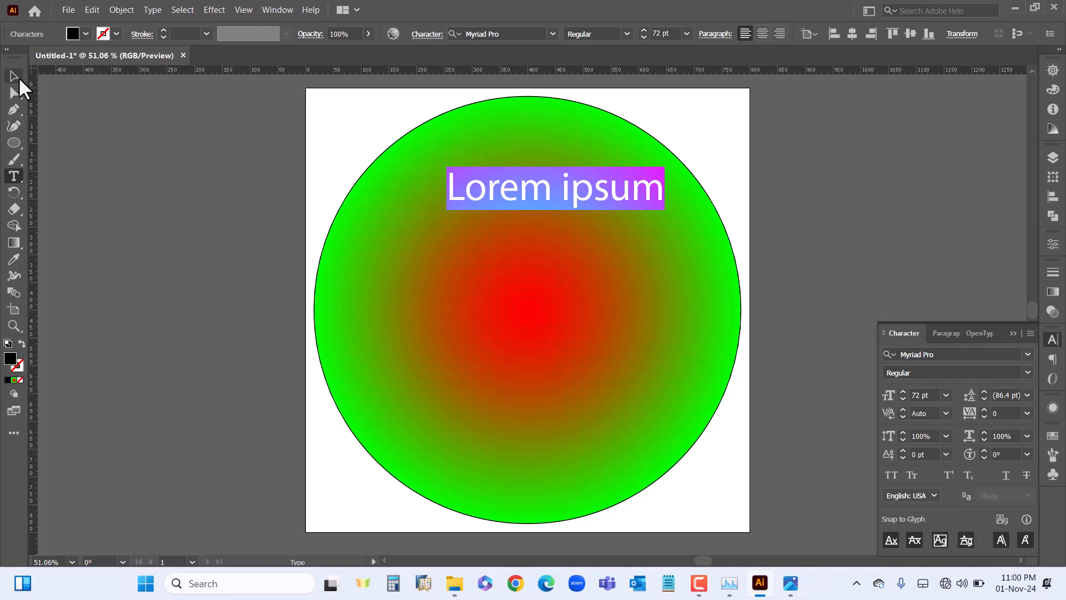
- Move the placeholder text toward the circle's centre and replace its wording with "Lions Tech"
click(18, 78)
drag(608, 197, 576, 275)
double_click(545, 272)
triple_click(545, 273)
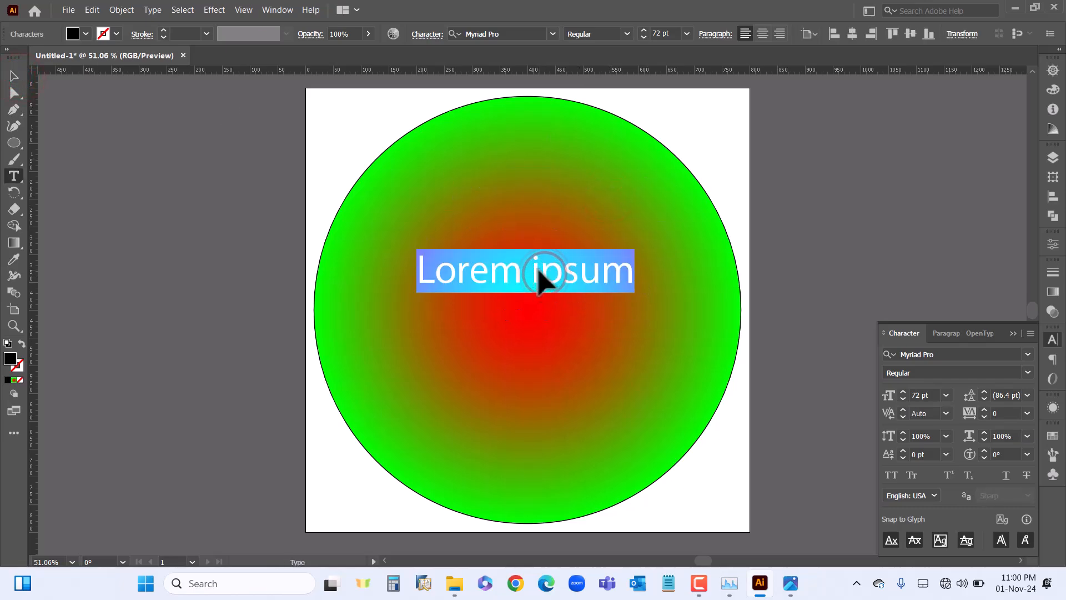
text(L)
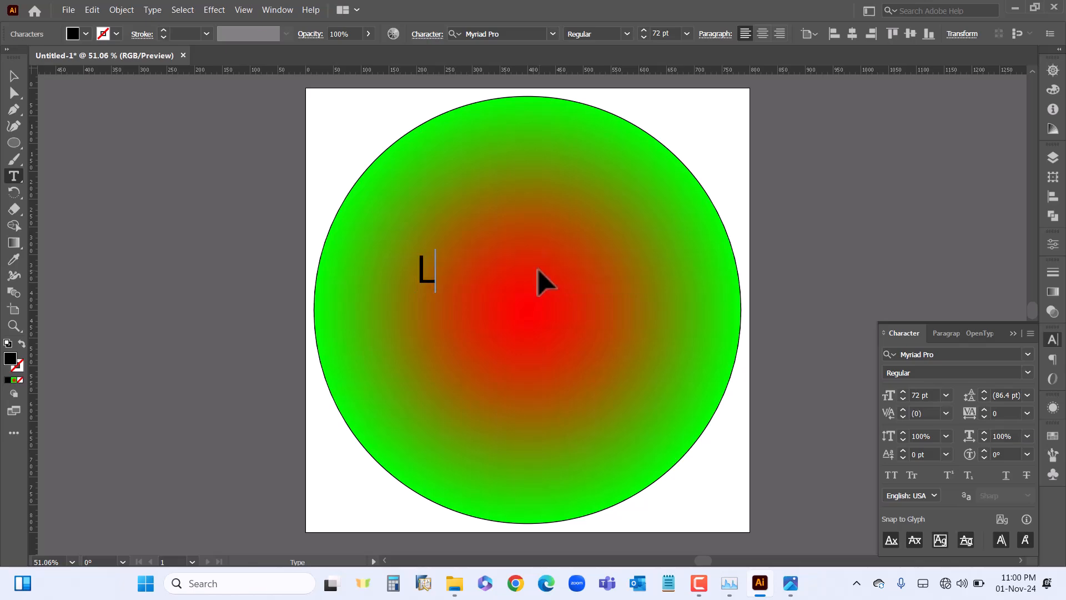
text(ions Te)
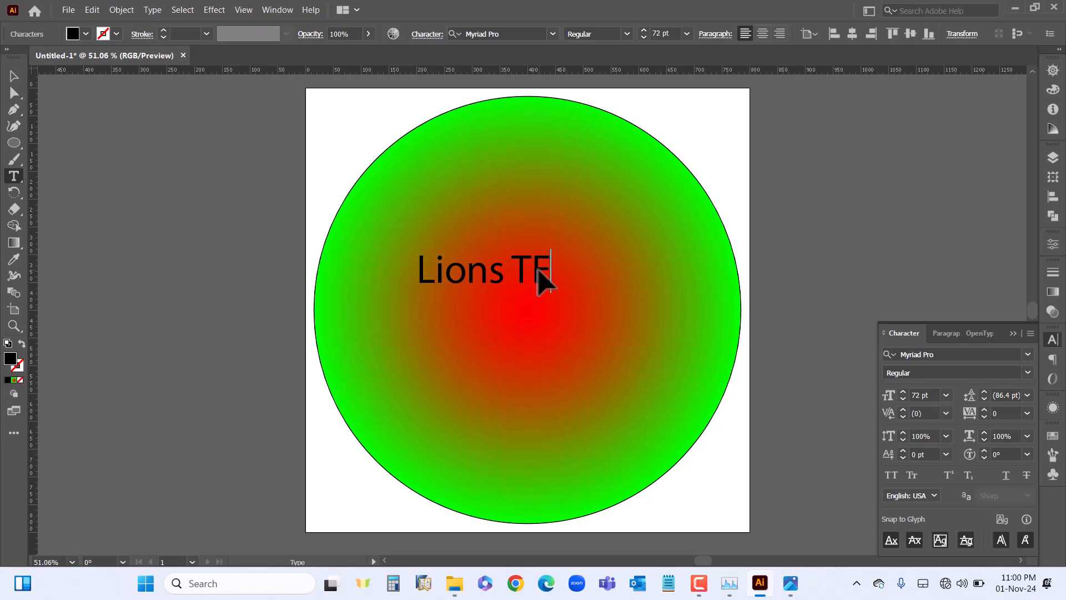
text(ch)
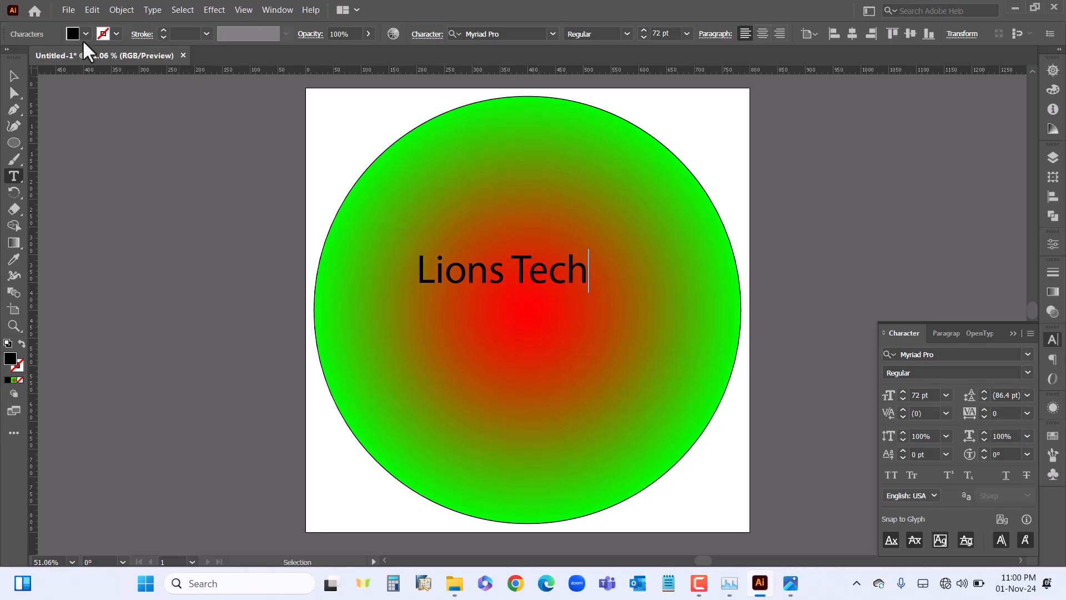
click(21, 70)
drag(568, 285, 582, 265)
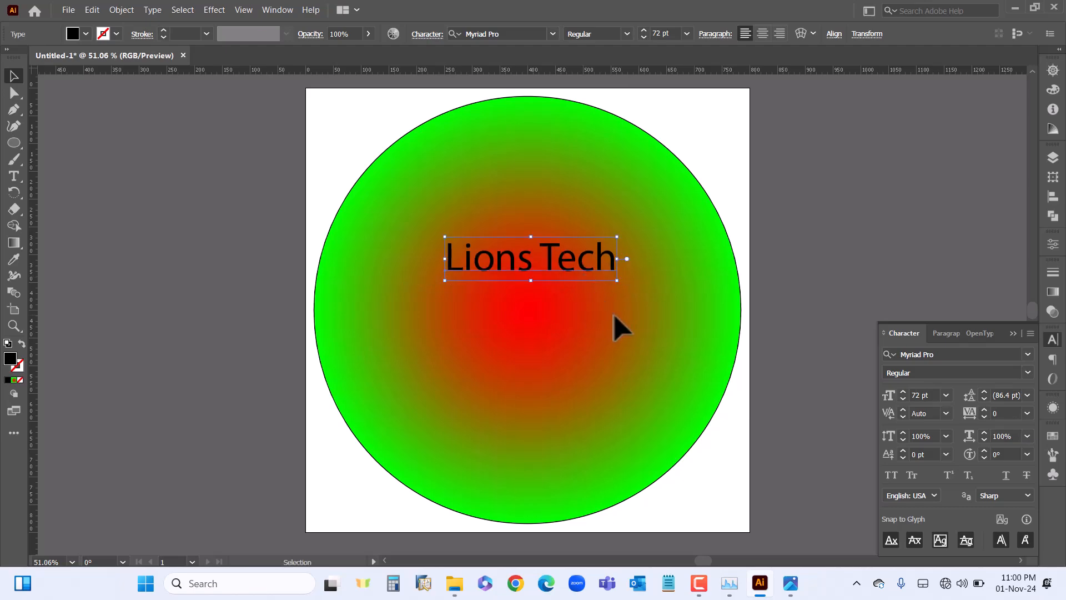
- Check the reference logo in the project folder and set the "Lions Tech" font size to 200 pt
click(454, 583)
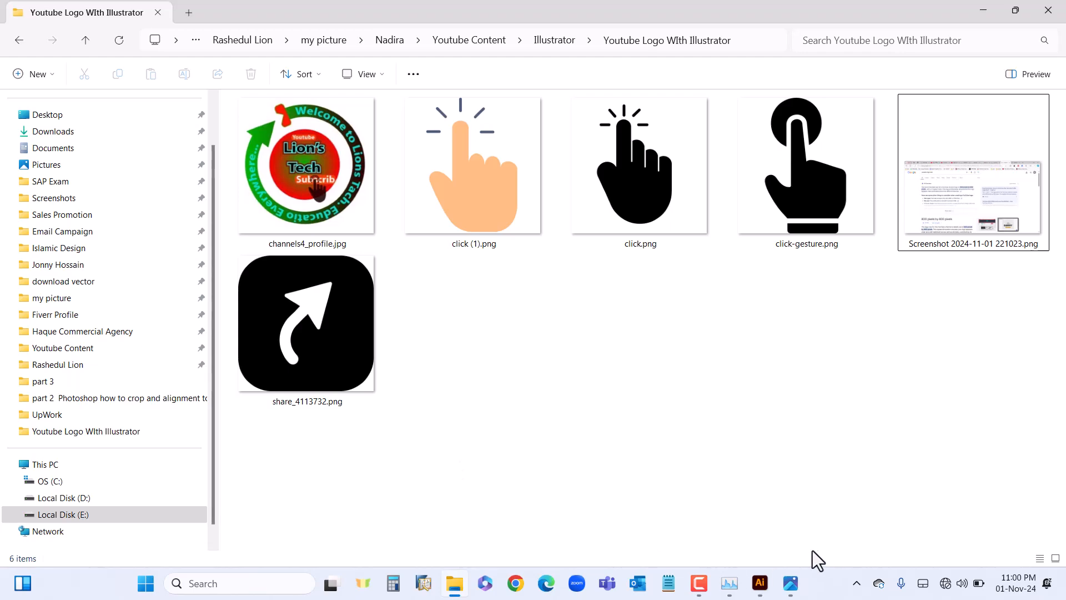
click(761, 583)
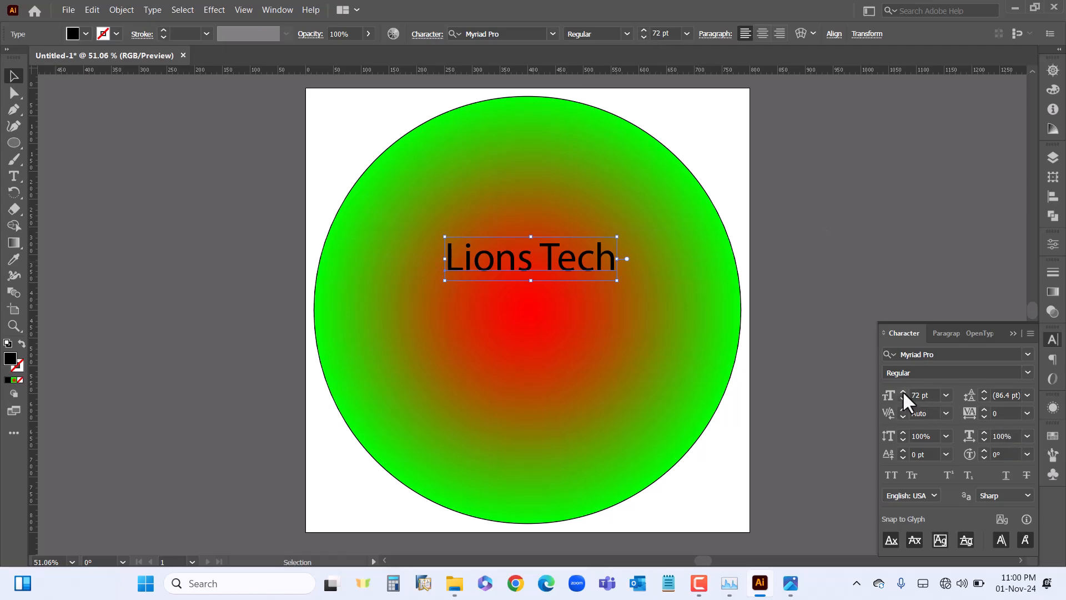
drag(644, 29, 644, 29)
click(685, 35)
click(685, 36)
double_click(660, 32)
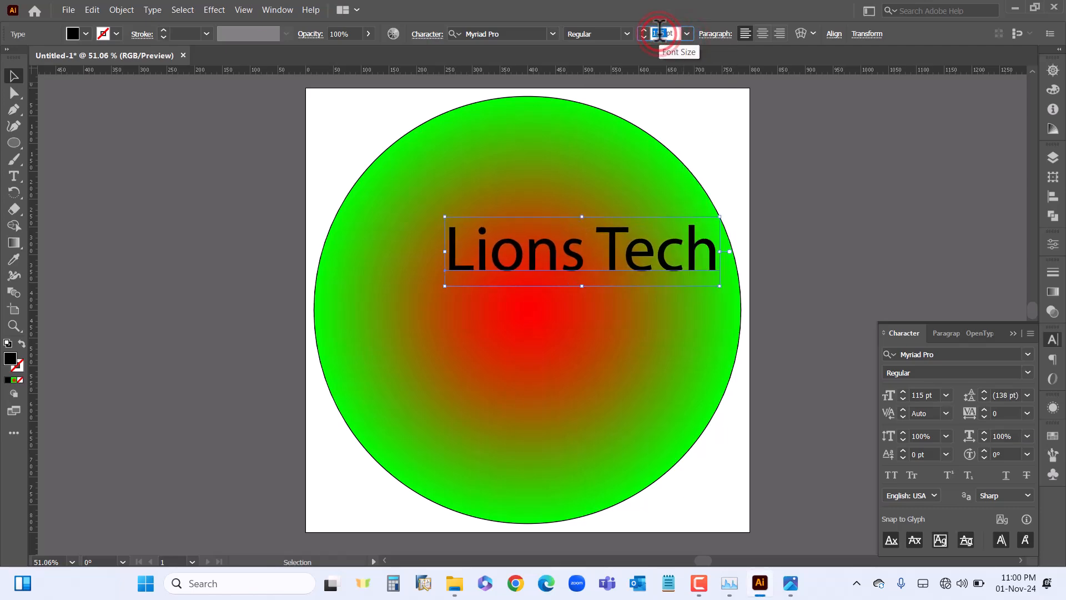
text(200pt)
key(Return)
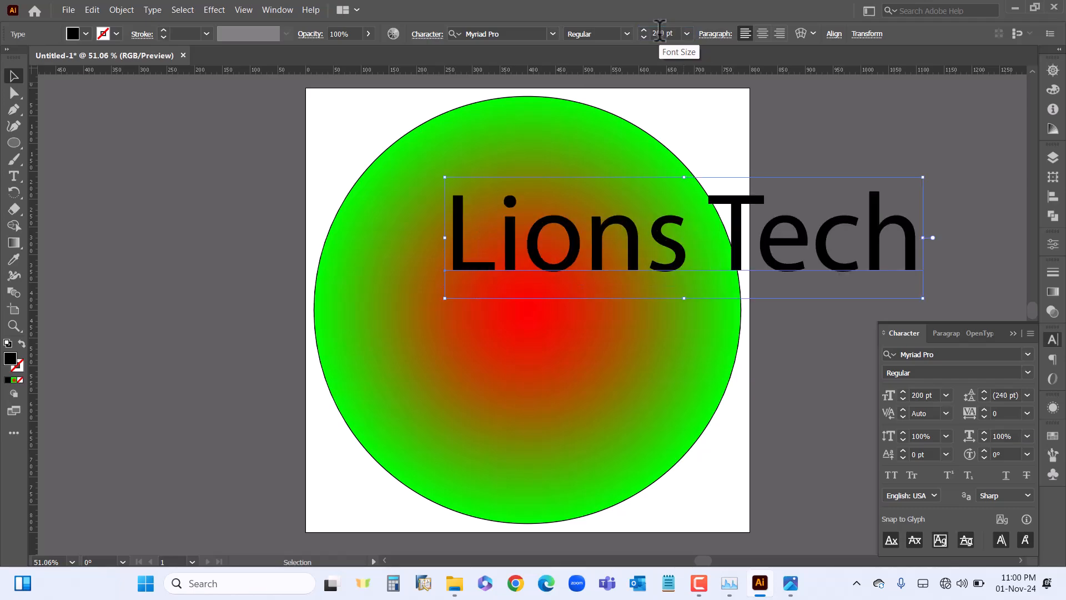
- Shift the text toward the circle and break it into two lines, "Lions" above "Tech"
drag(856, 264, 760, 260)
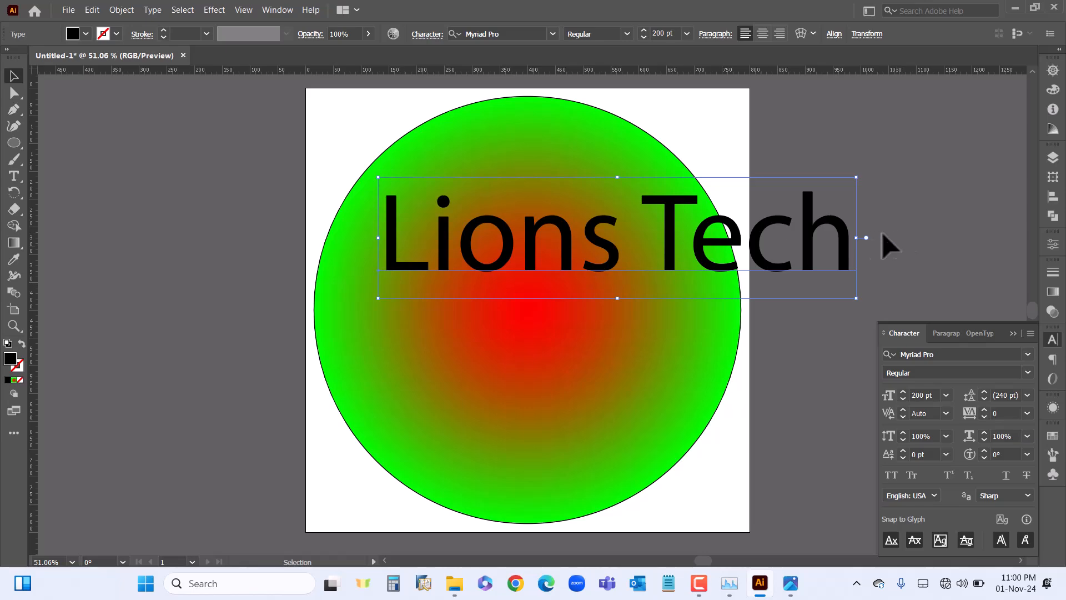
double_click(629, 250)
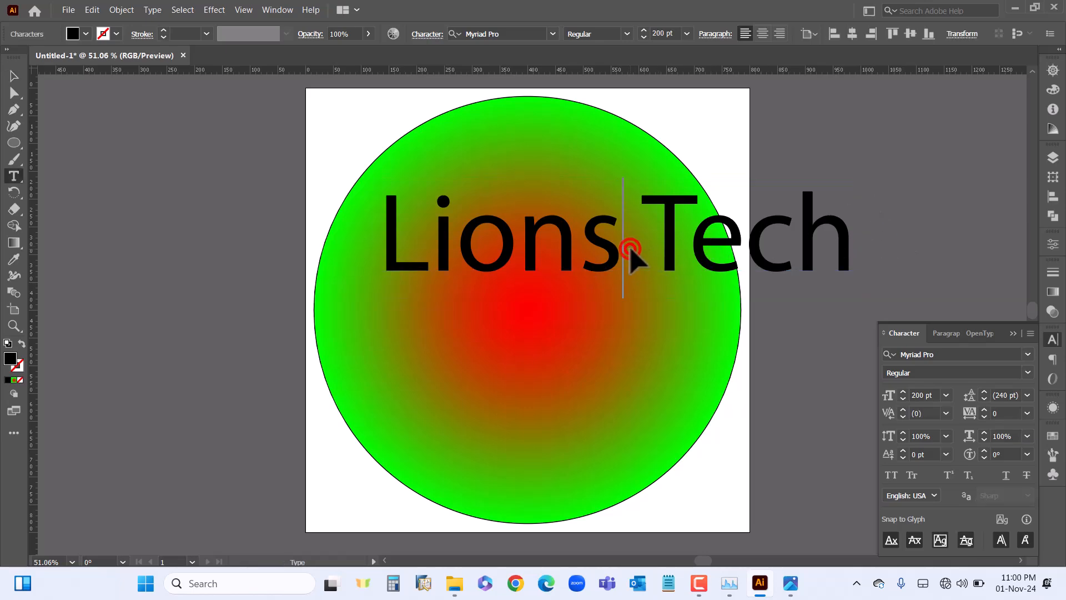
drag(622, 240, 641, 244)
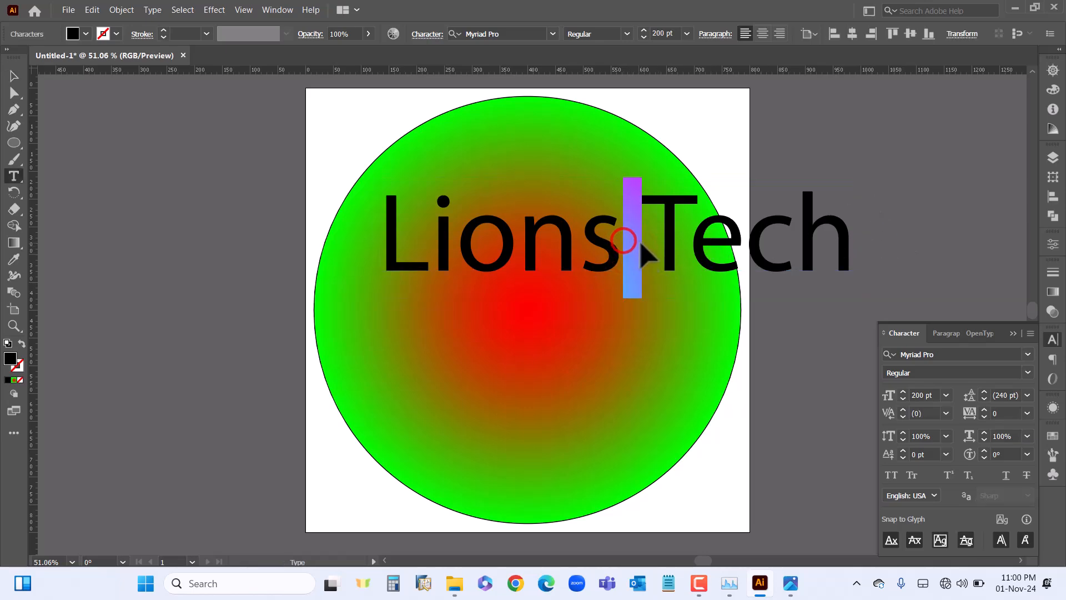
key(Return)
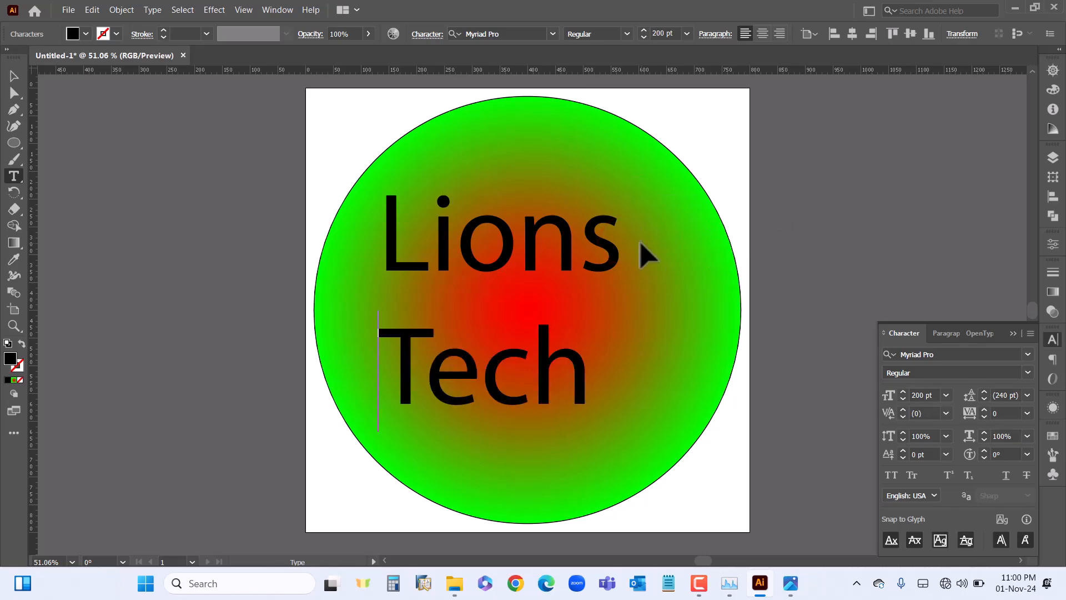
click(10, 76)
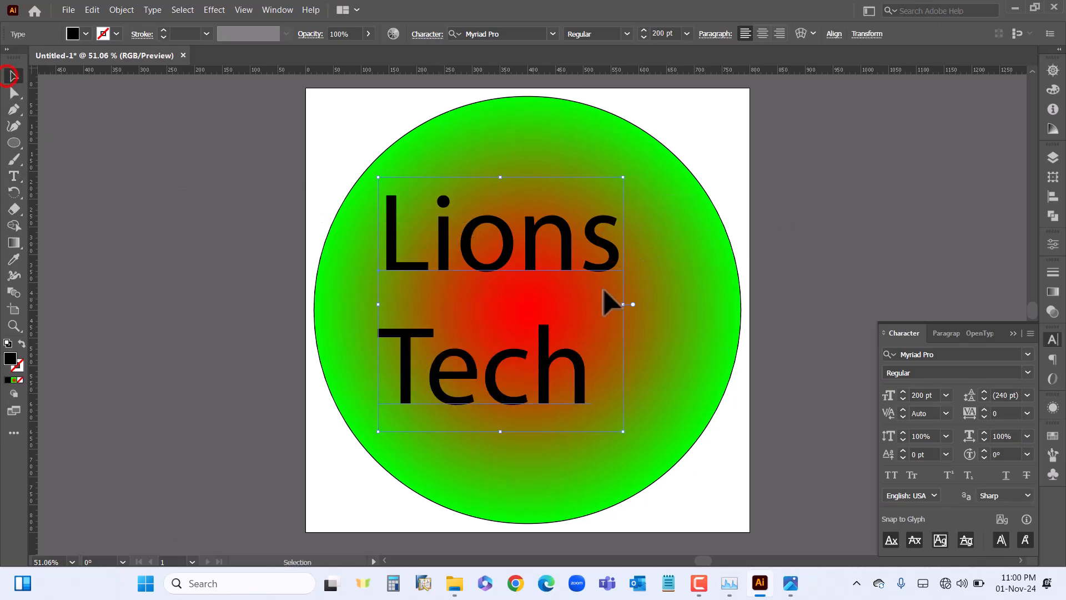
- Centre-align the two-line text and position it in the middle of the circle
drag(552, 255, 591, 237)
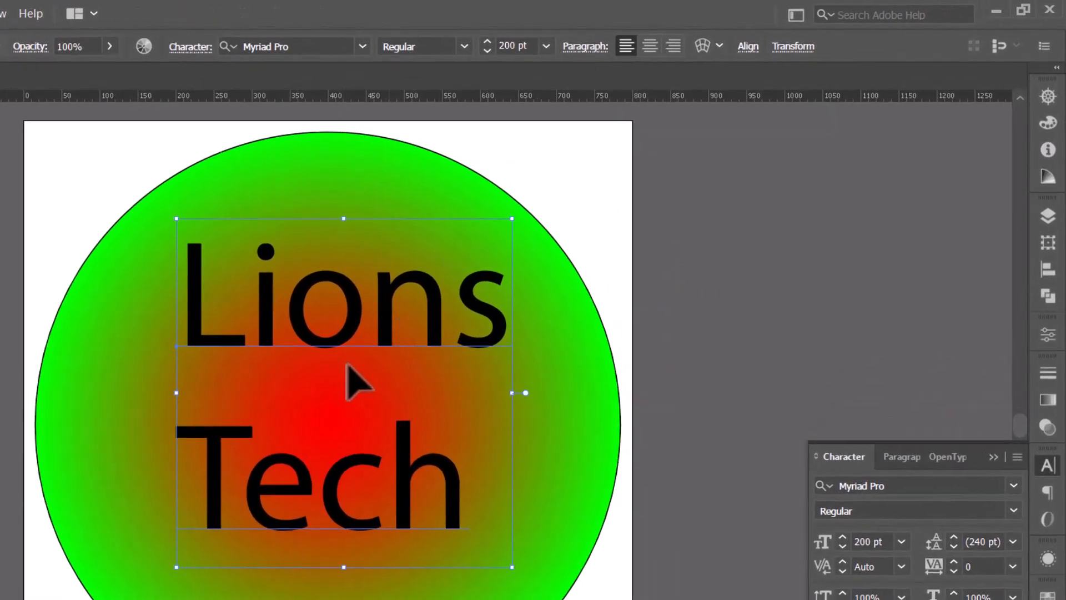
click(651, 50)
drag(252, 344, 332, 492)
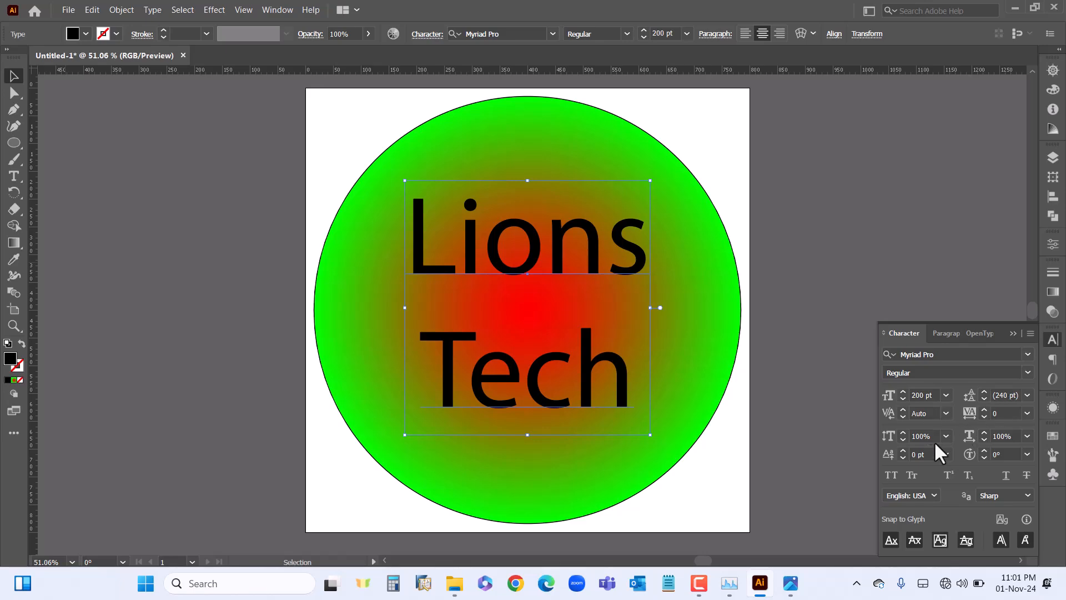
- Reduce the leading of the two text lines to 200 pt and move the text slightly higher in the circle
click(985, 400)
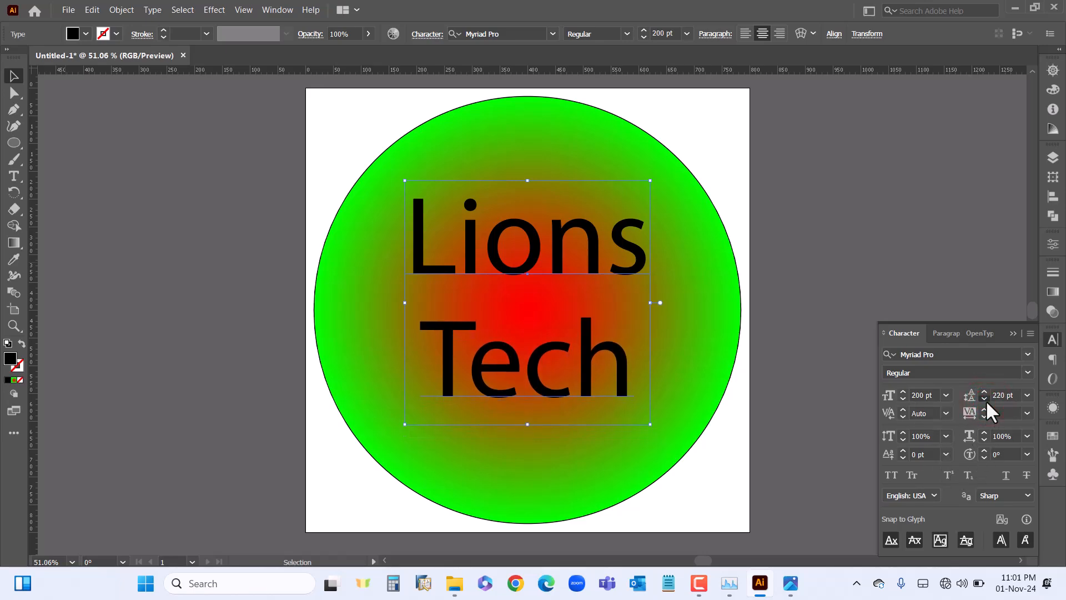
click(985, 400)
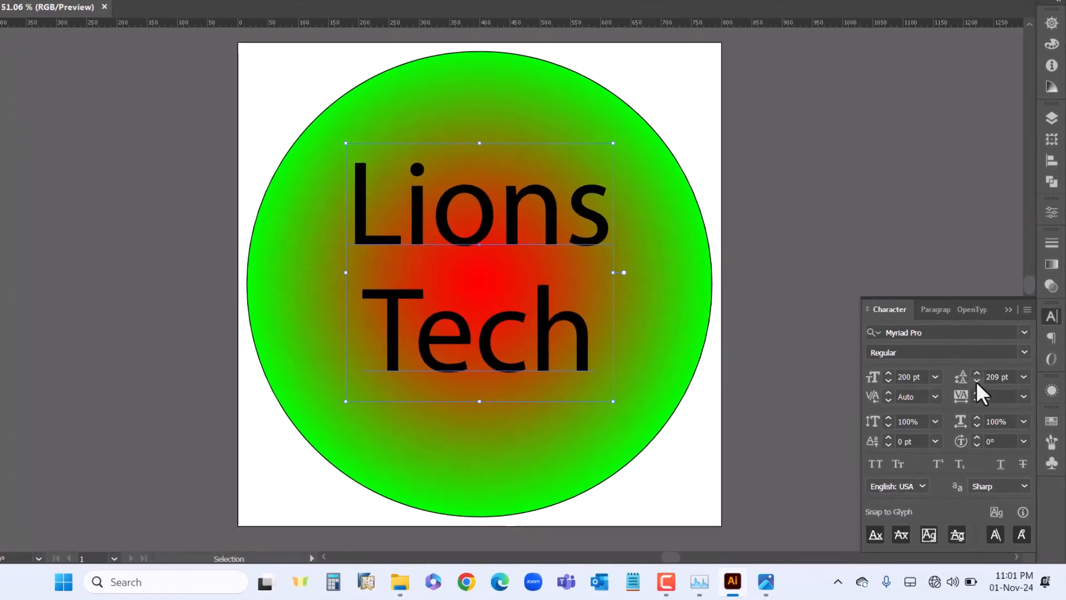
click(984, 400)
click(951, 317)
click(951, 318)
click(951, 308)
click(952, 308)
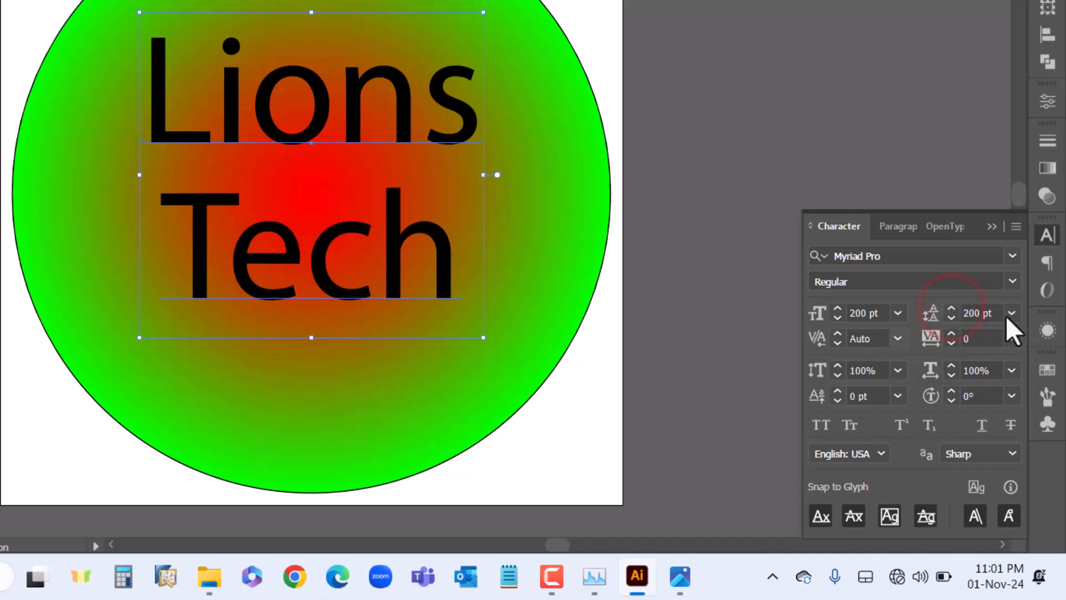
click(728, 76)
drag(406, 130, 405, 106)
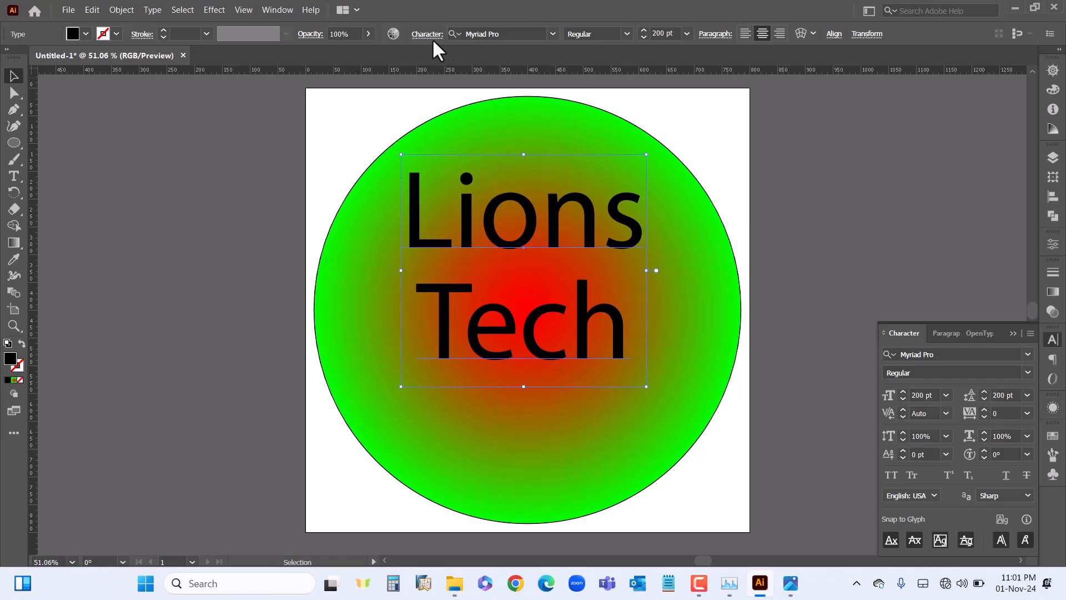
- Change the font of the "Lions Tech" text to Ethnocentric
click(554, 32)
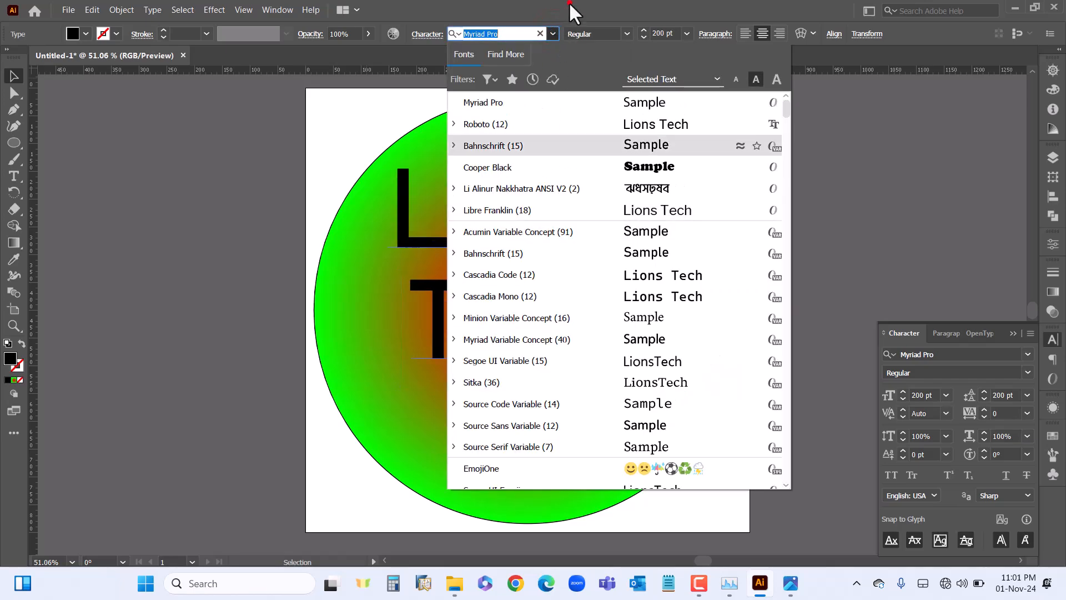
click(861, 53)
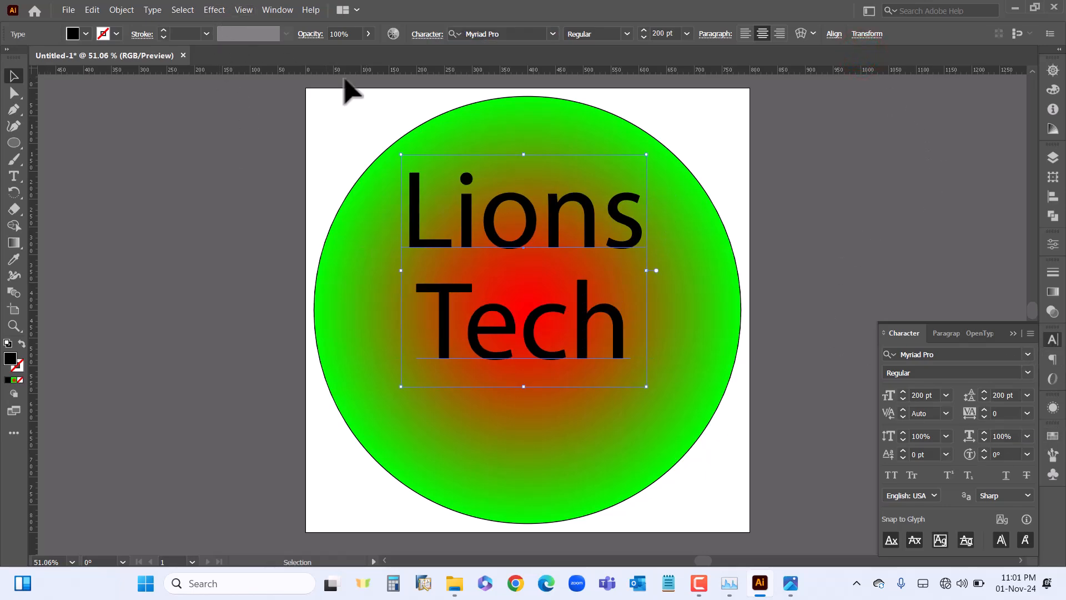
key(ctrl+t)
key(ctrl+t)
click(1025, 357)
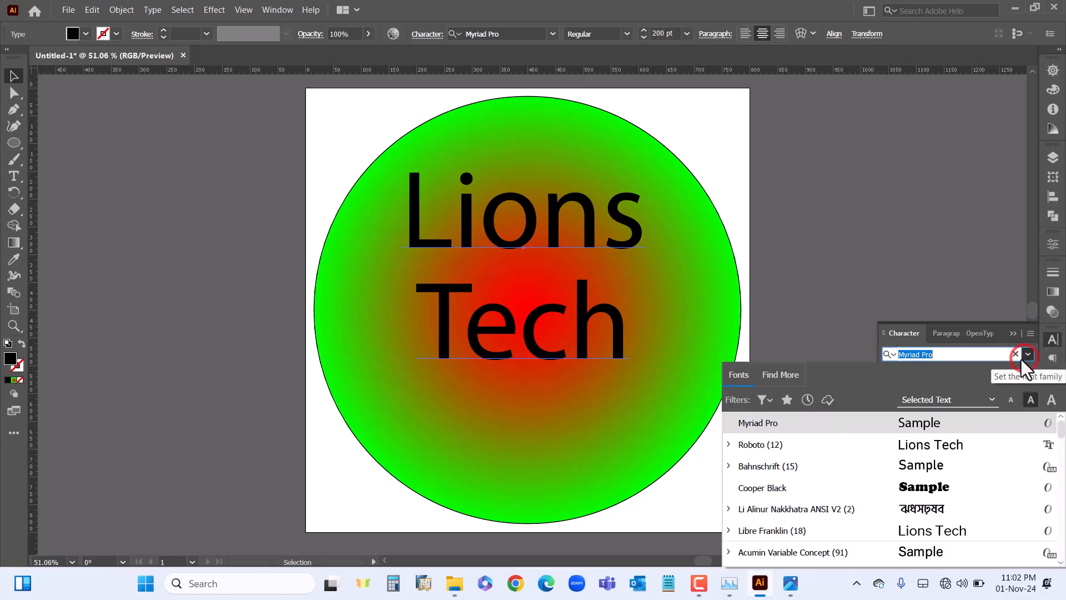
scroll(944, 495, down, 5)
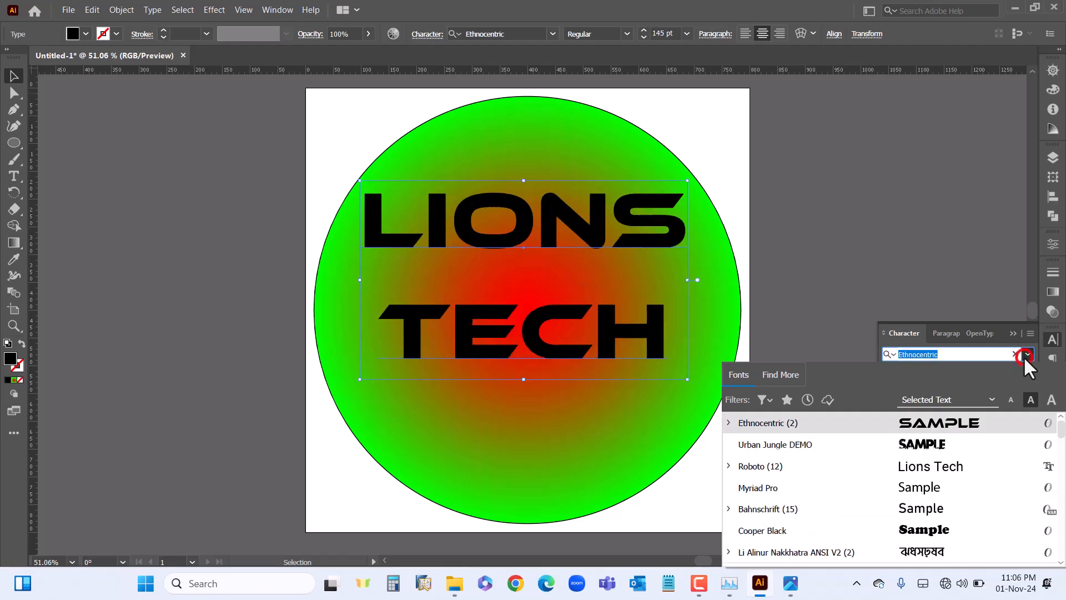
click(962, 424)
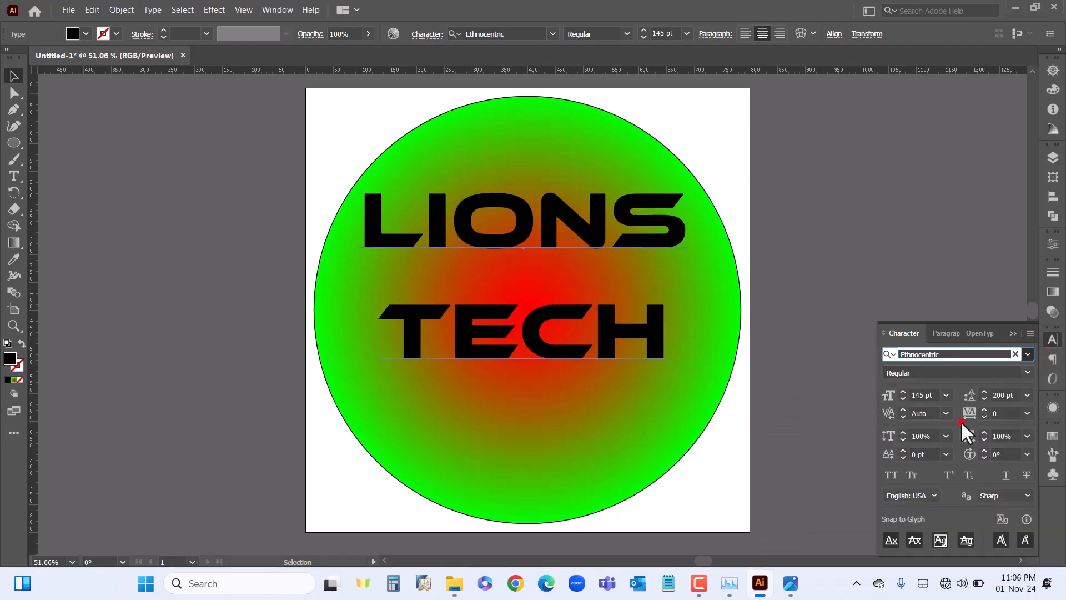
- Set the leading of the "Lions Tech" text to 145 pt
double_click(999, 394)
text(145 pt)
key(Return)
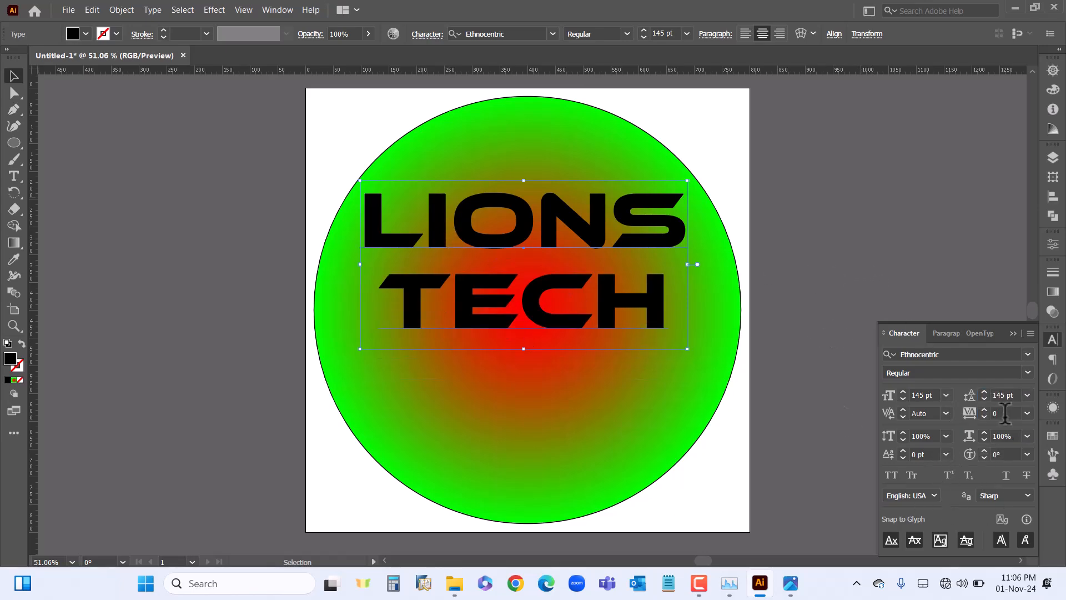
- Try tightening the text's letter tracking to -56, and reset the tracking to 0
click(985, 416)
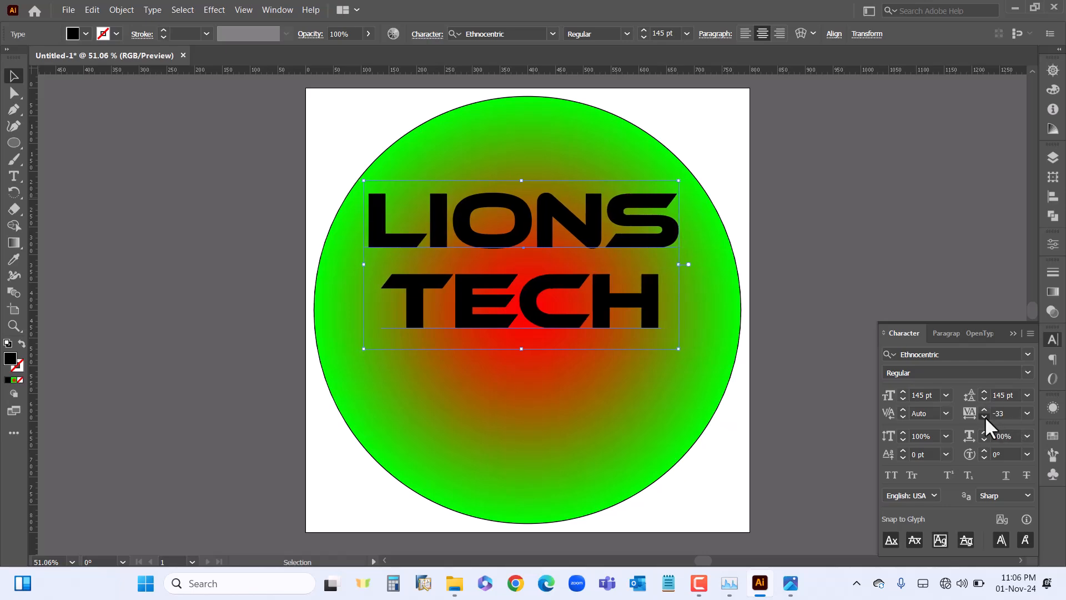
drag(984, 415, 985, 415)
click(1028, 413)
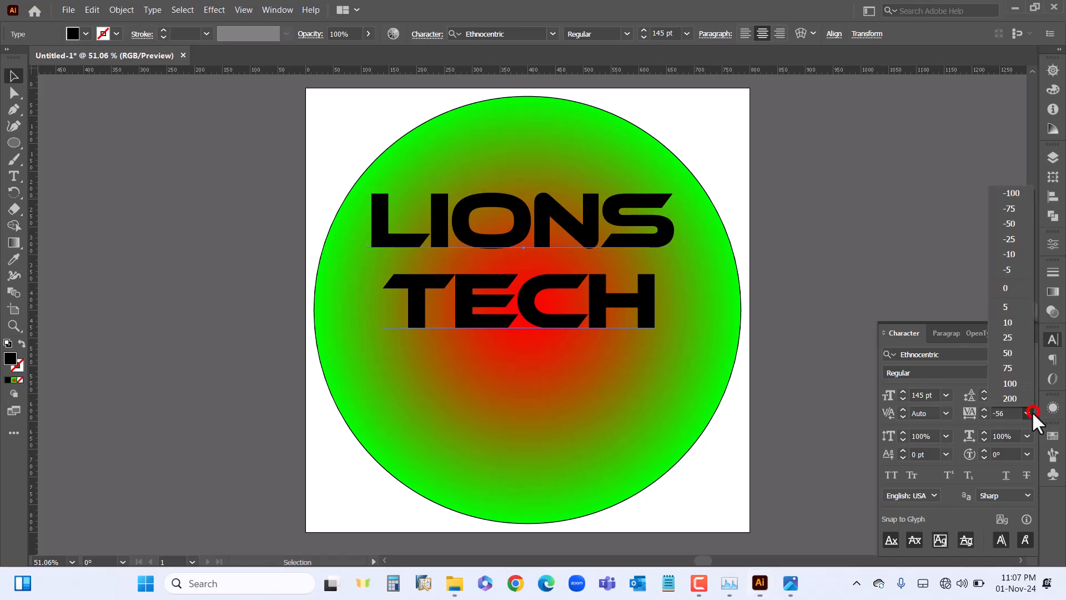
click(1005, 291)
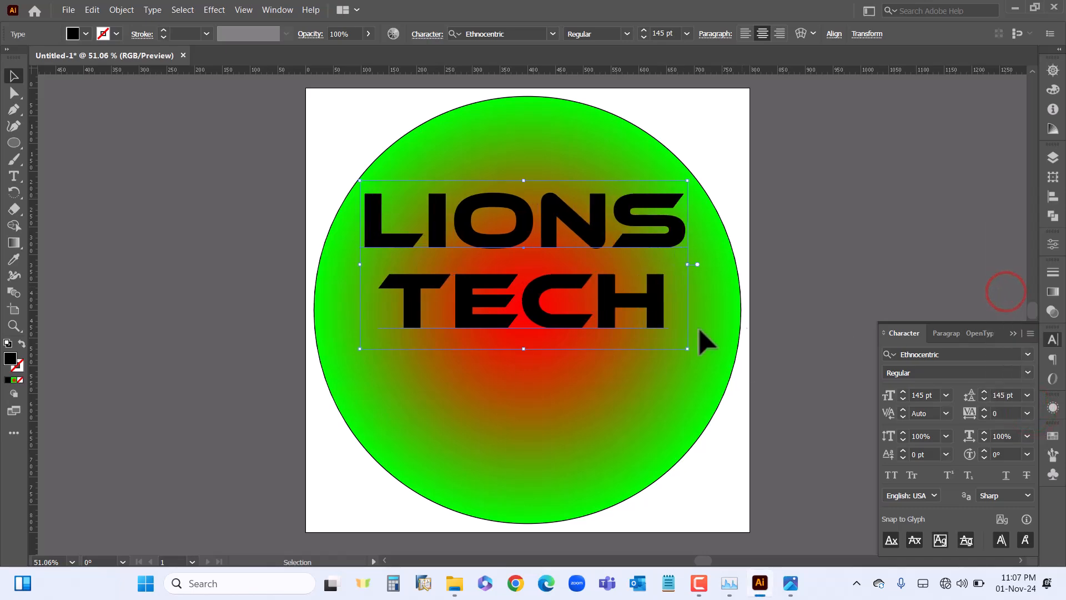
- Move the "Lions Tech" text slightly lower in the circle and centre it horizontally on the artboard
click(810, 246)
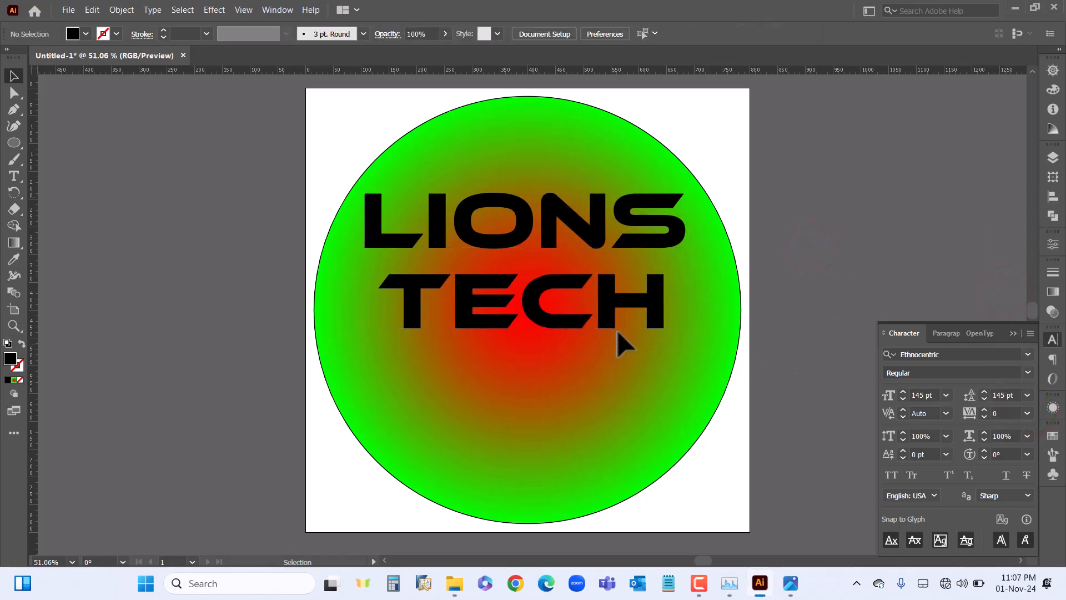
drag(609, 303, 608, 314)
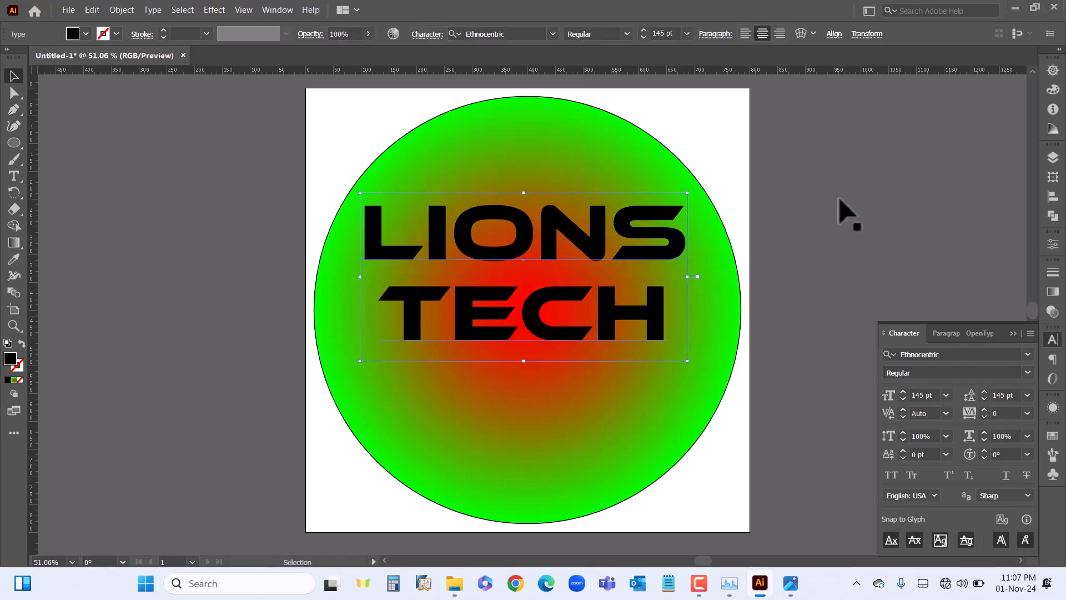
click(835, 34)
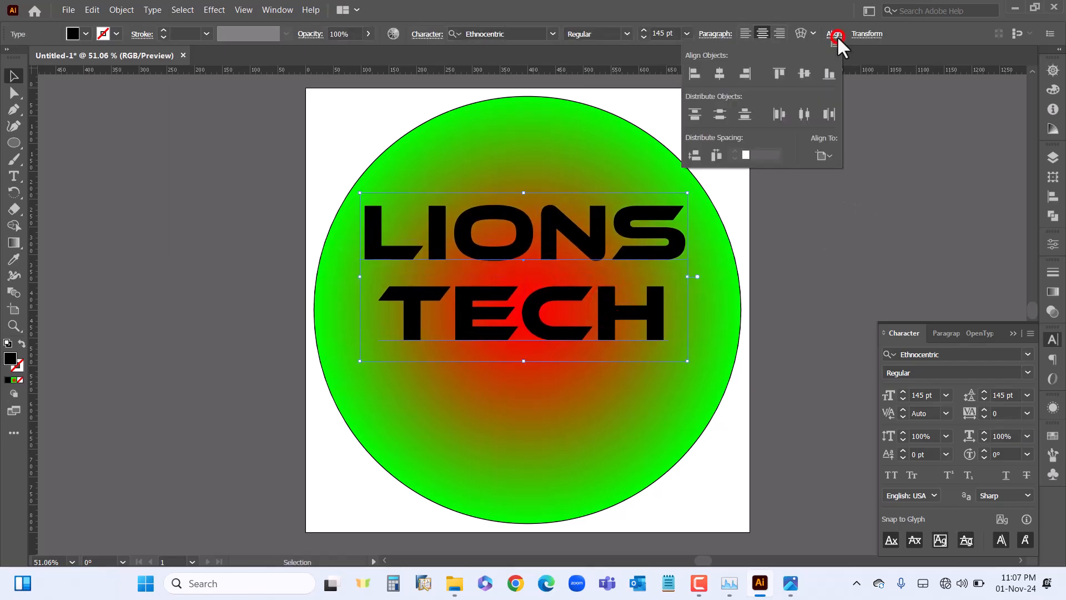
click(719, 73)
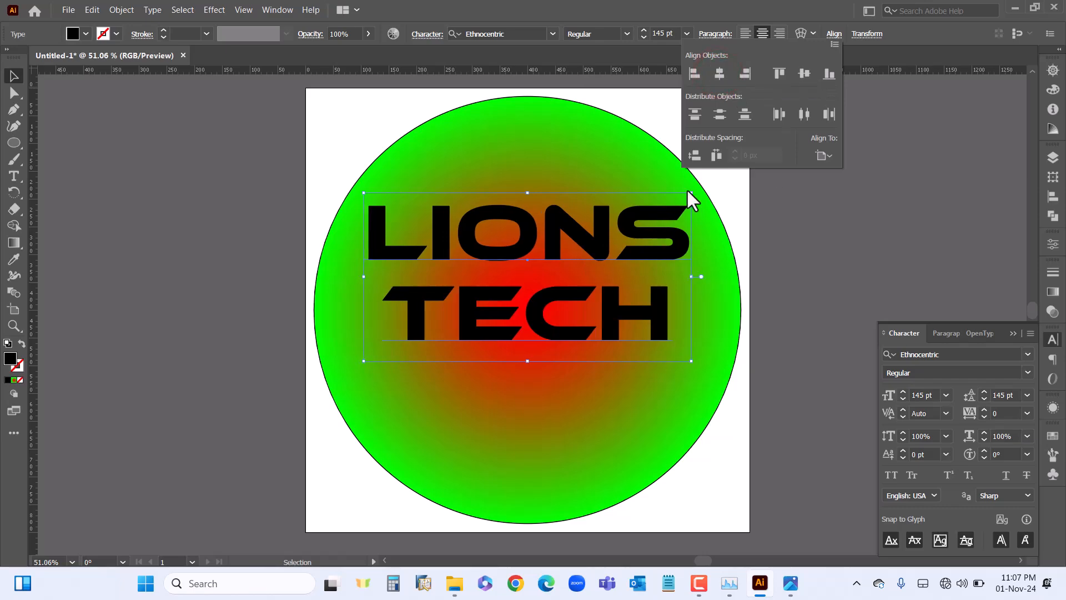
click(783, 265)
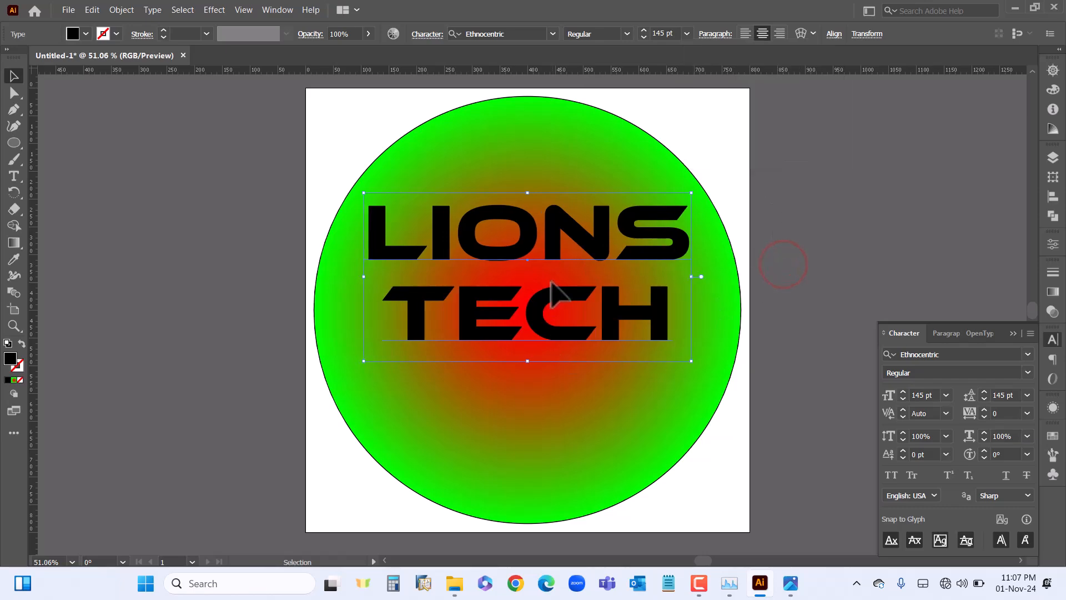
click(826, 200)
scroll(536, 433, down, 1)
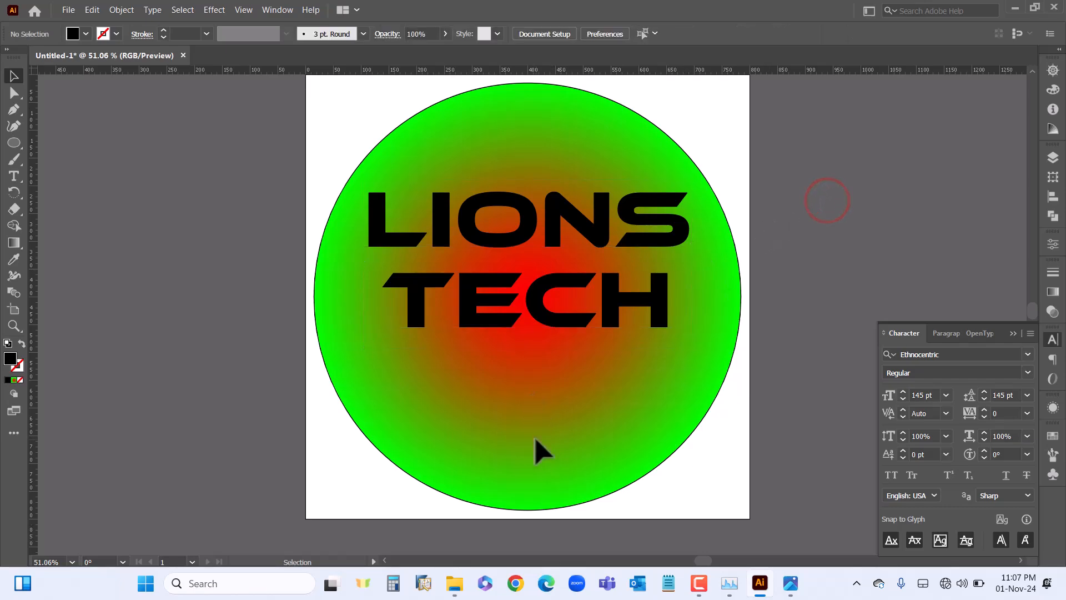
- Copy the "Lions Tech" text and paste the copy directly behind the original
click(614, 301)
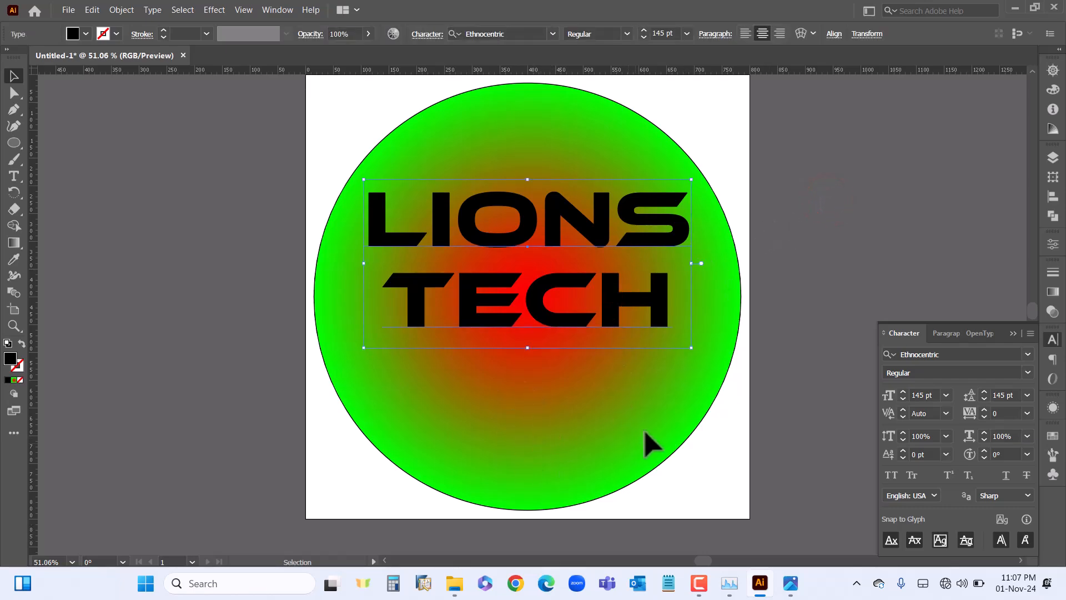
scroll(676, 321, up, 2)
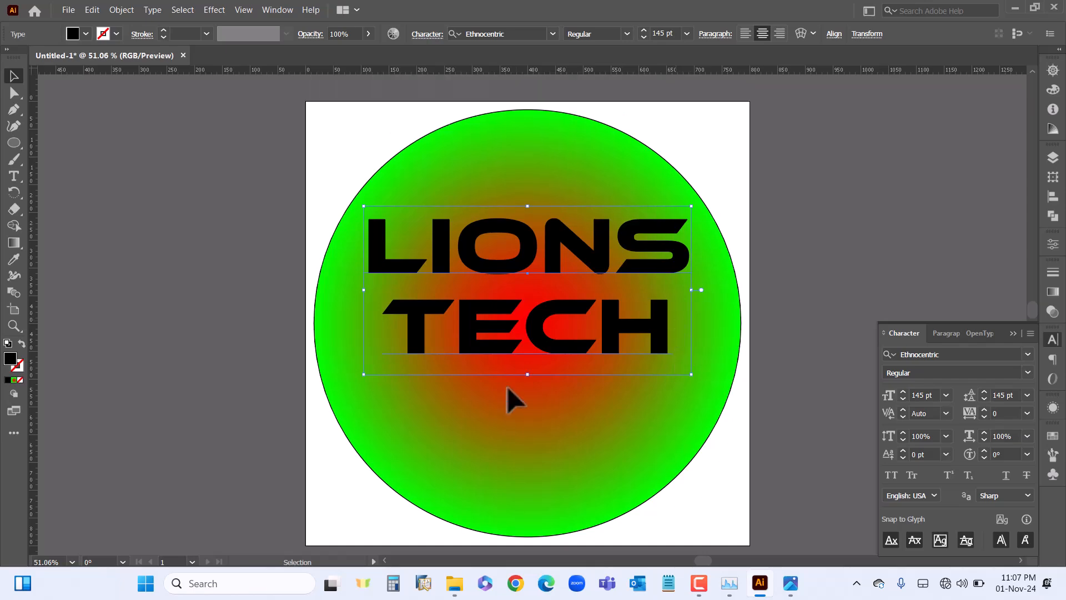
click(646, 331)
key(ctrl+c)
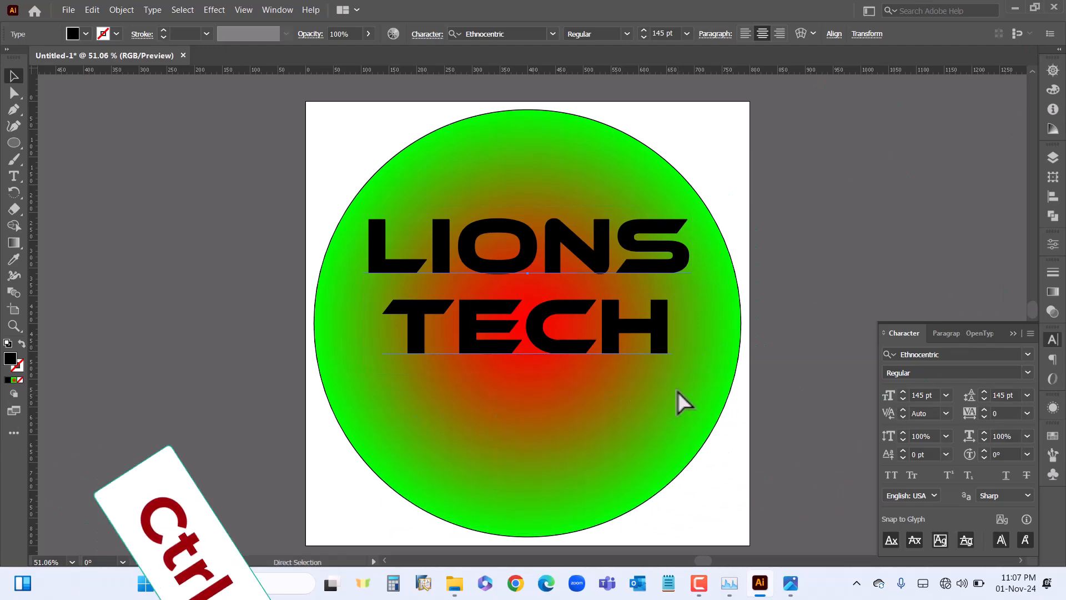
key(ctrl+b)
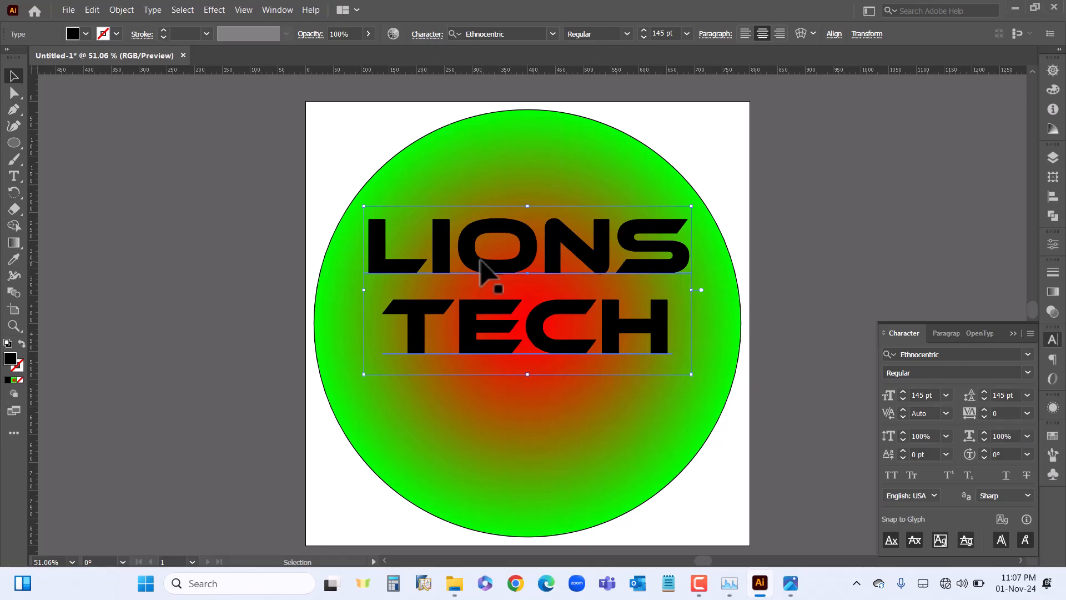
- Give the back copy of the text a 5 pt cyan stroke and a matching cyan fill
click(206, 35)
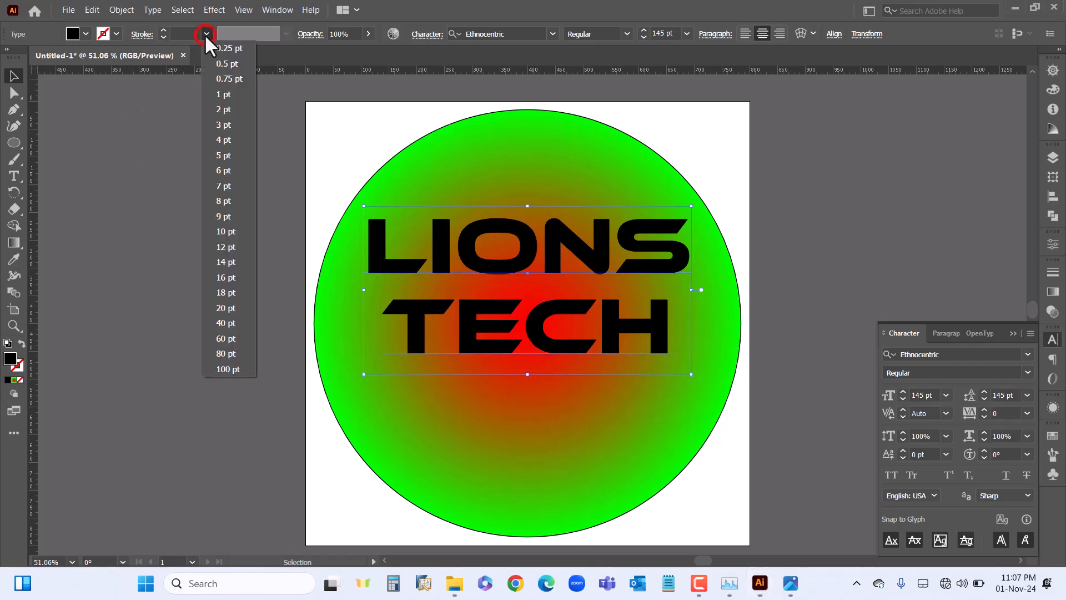
click(228, 155)
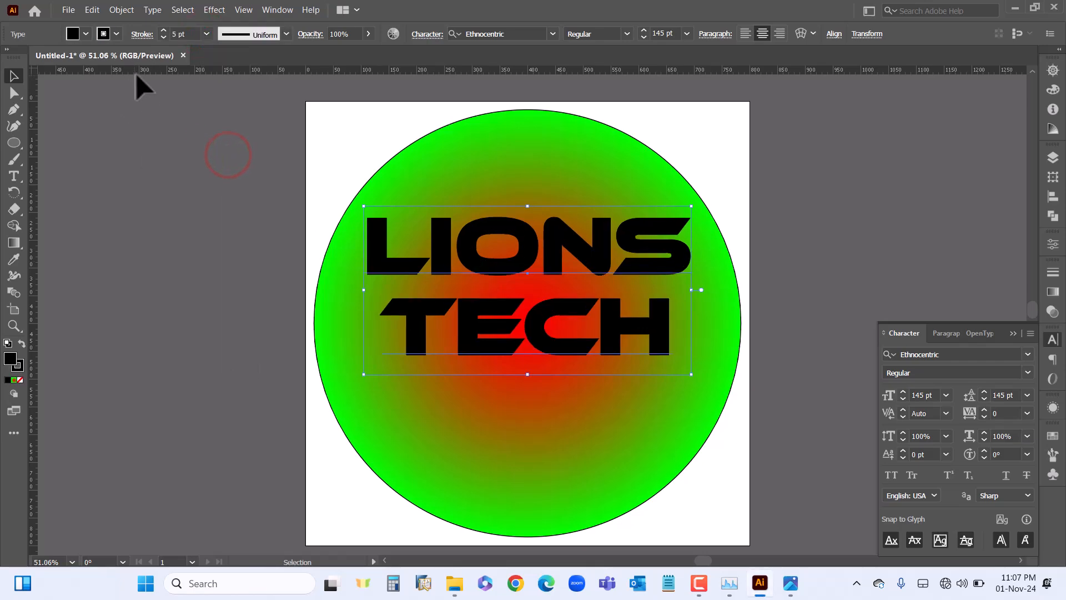
click(117, 34)
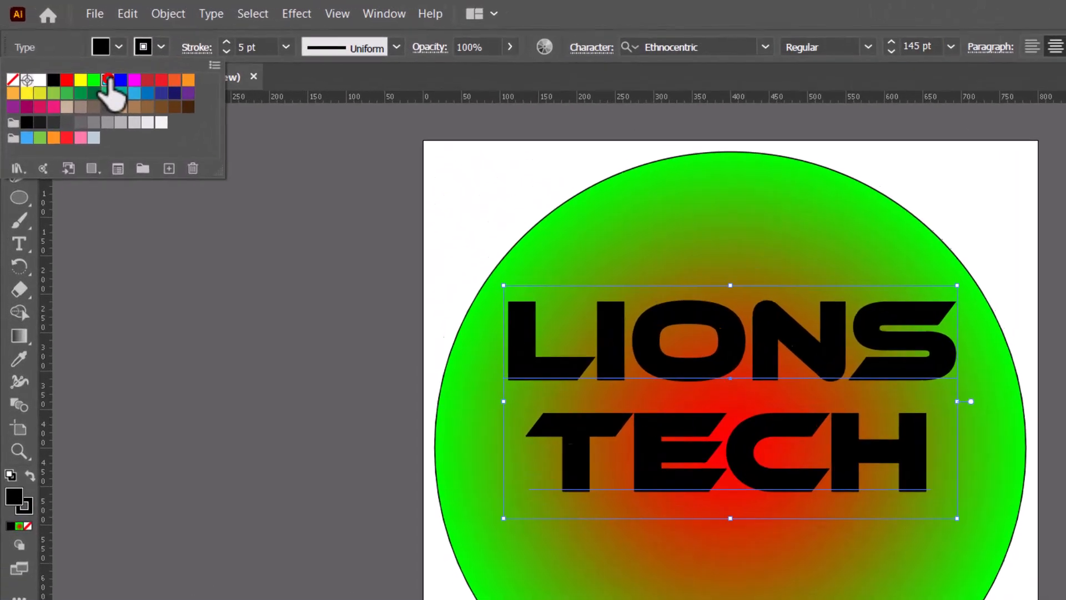
click(78, 58)
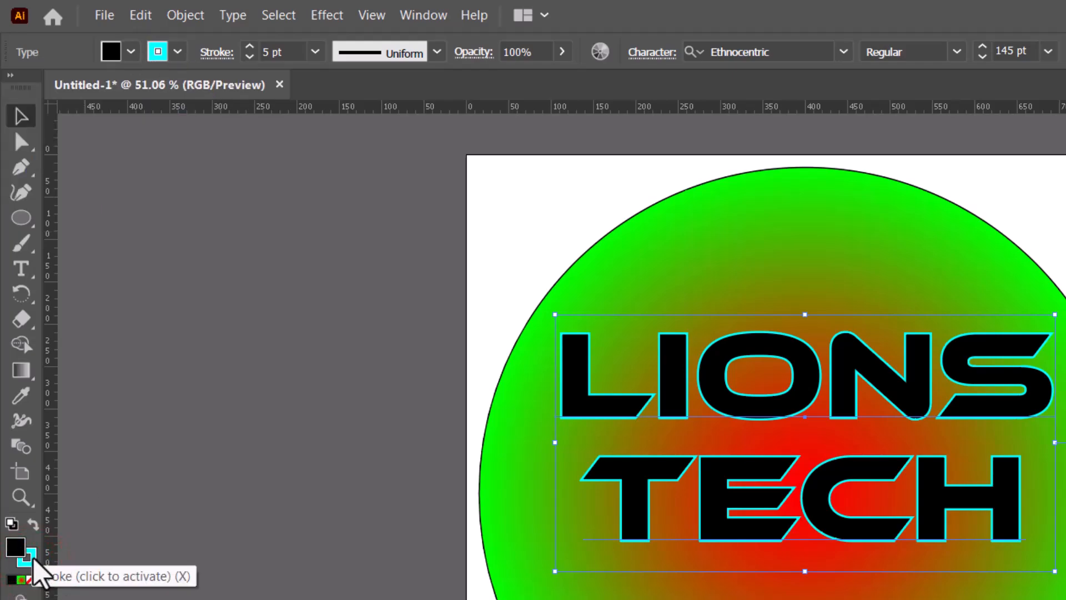
drag(30, 560, 13, 549)
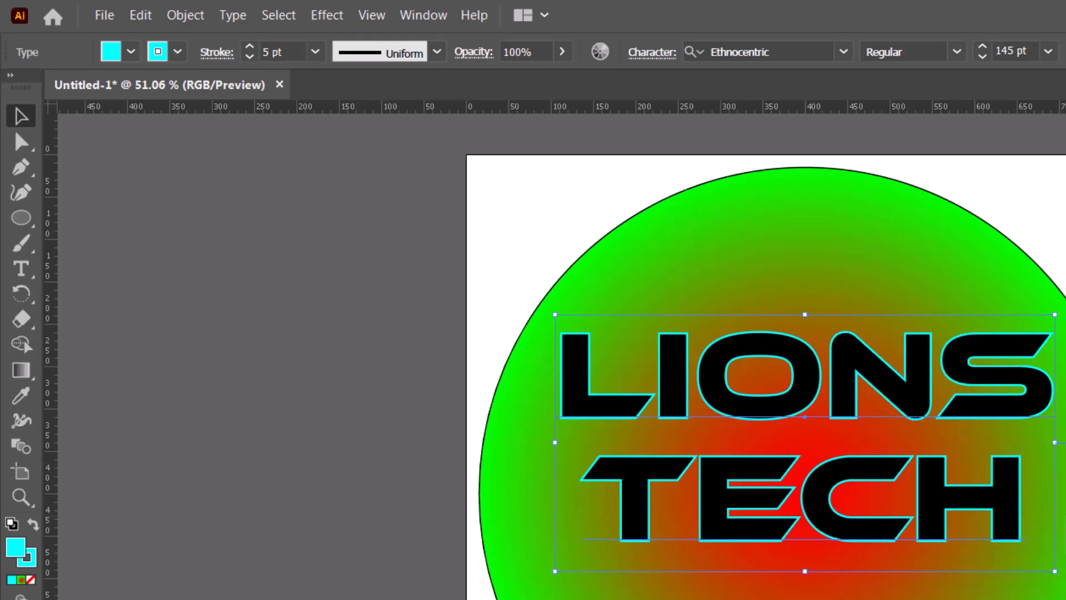
- Set the cyan stroke weight of the back text copy to 8 pt and deselect it
click(250, 46)
click(249, 46)
click(250, 47)
click(249, 47)
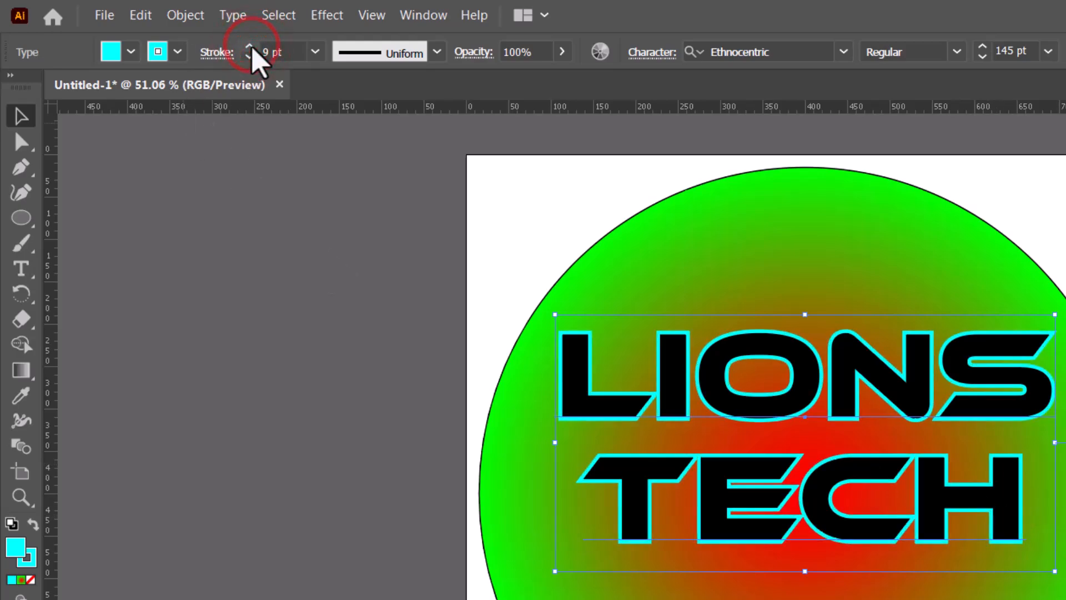
click(250, 57)
click(250, 56)
click(249, 57)
click(1033, 433)
ctrl+alt+click(911, 510)
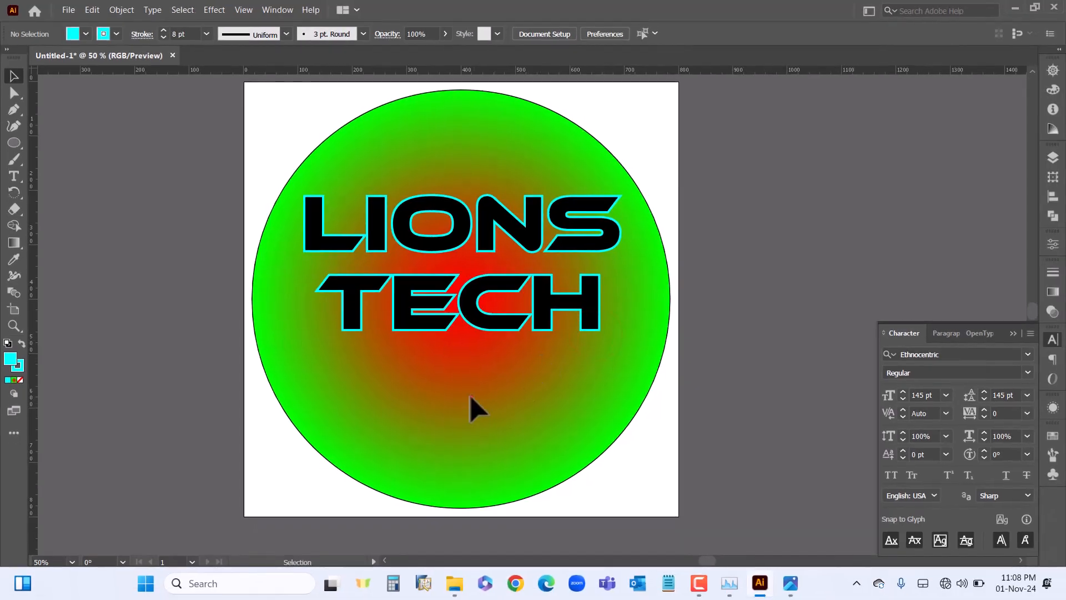
- Group the black "Lions Tech" text with its cyan back copy
click(481, 234)
key(a)
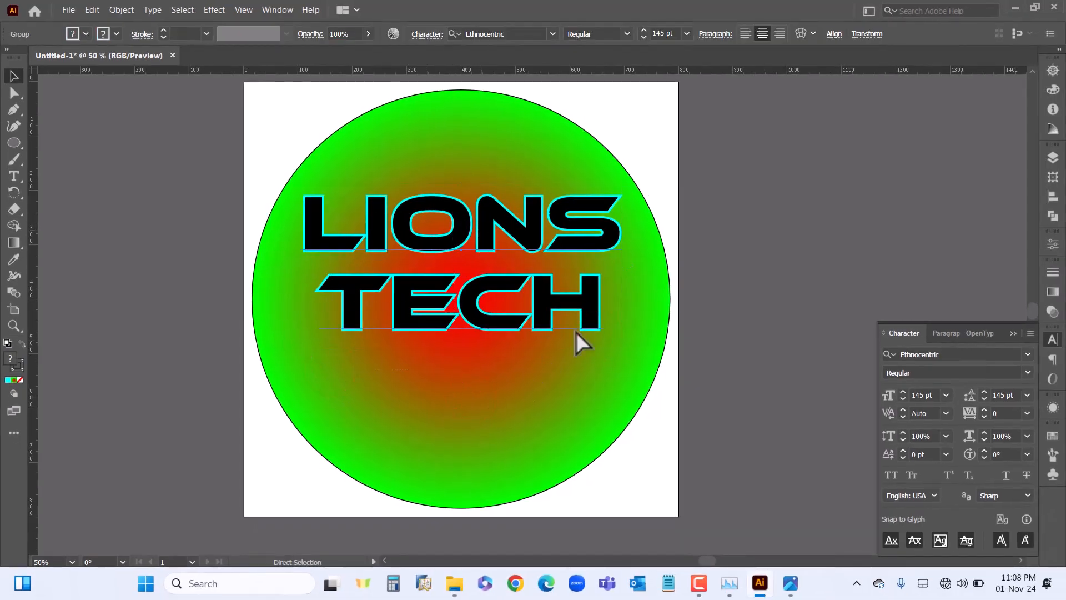
click(748, 293)
click(521, 236)
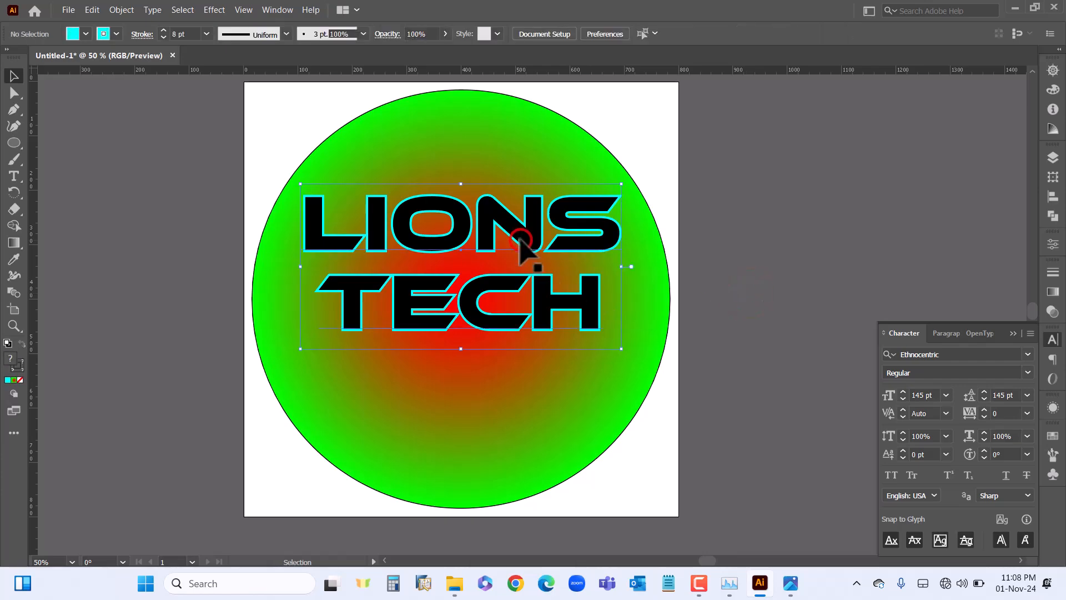
key(a)
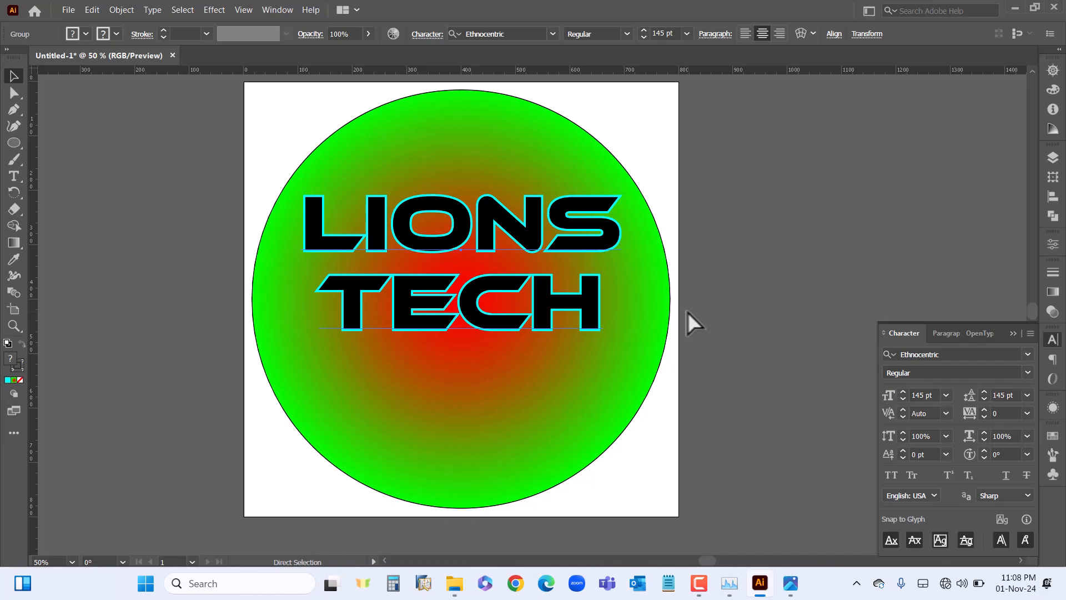
click(688, 312)
key(v)
scroll(597, 356, down, 1)
scroll(583, 342, up, 1)
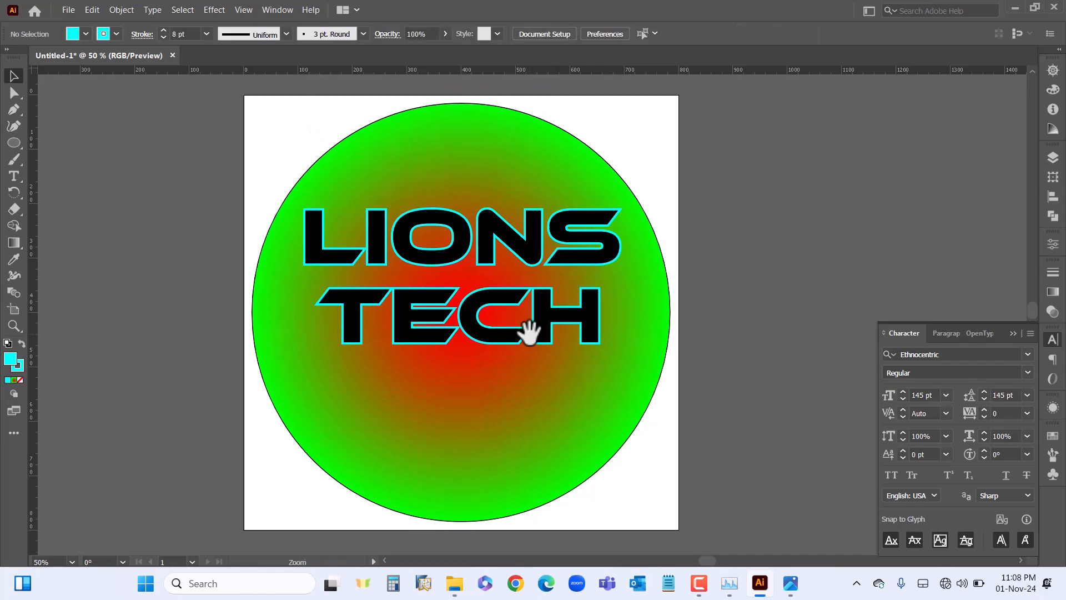
- Place click.png and click-gesture.png from the logo folder in File Explorer onto the empty canvas beside the artboard in Illustrator
ctrl+alt+click(544, 305)
drag(427, 347, 523, 278)
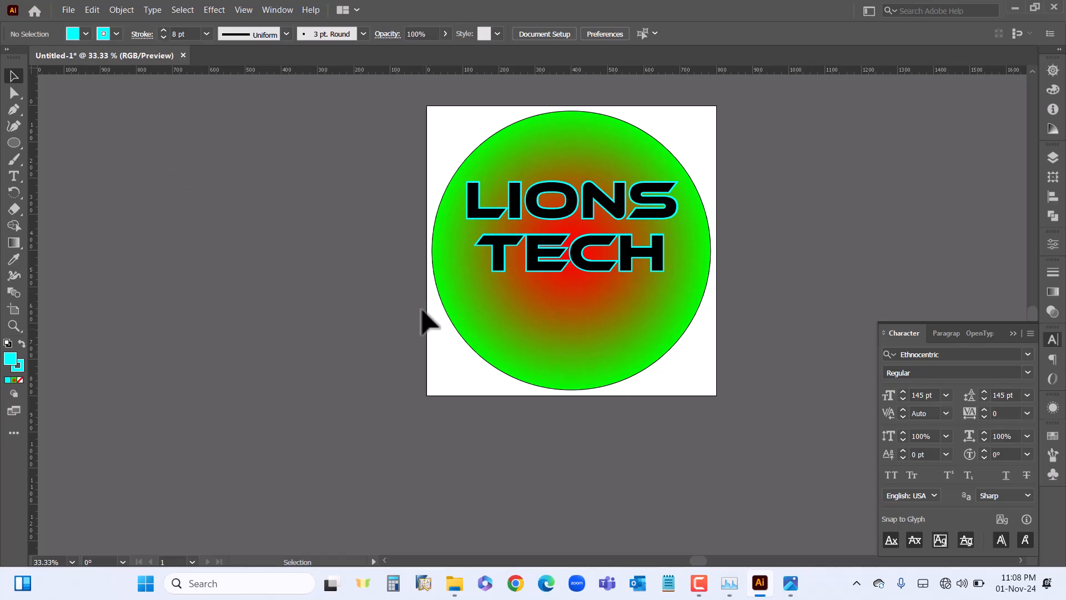
key(alt+Tab)
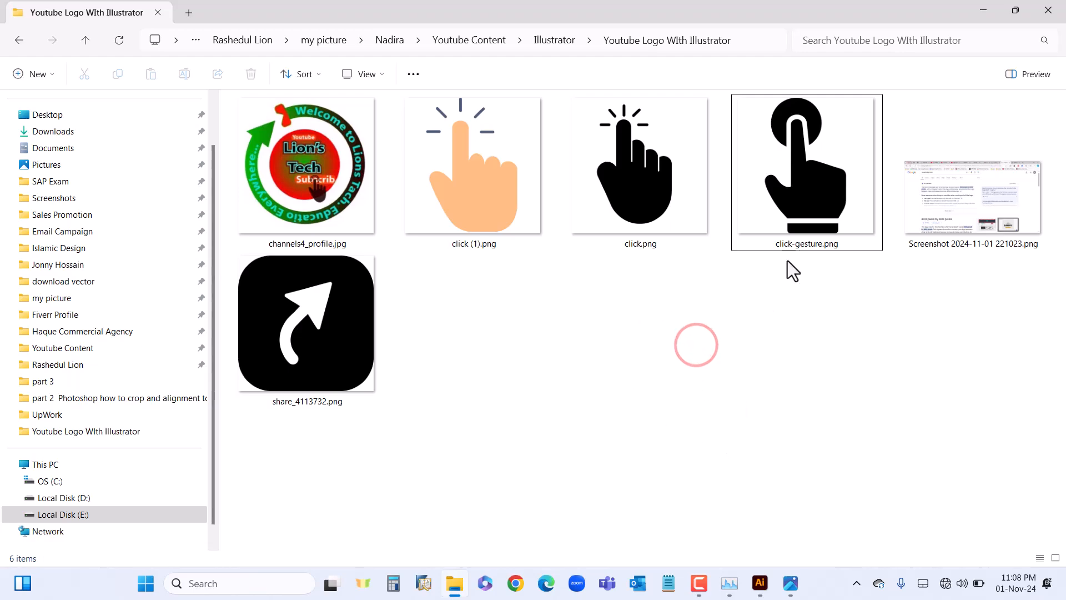
click(793, 227)
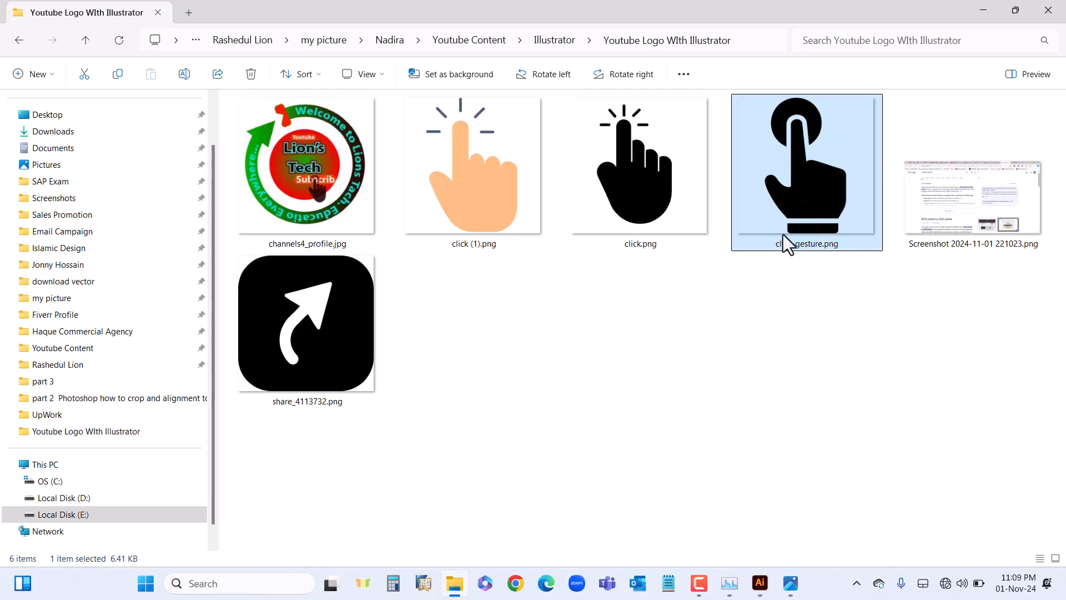
click(795, 253)
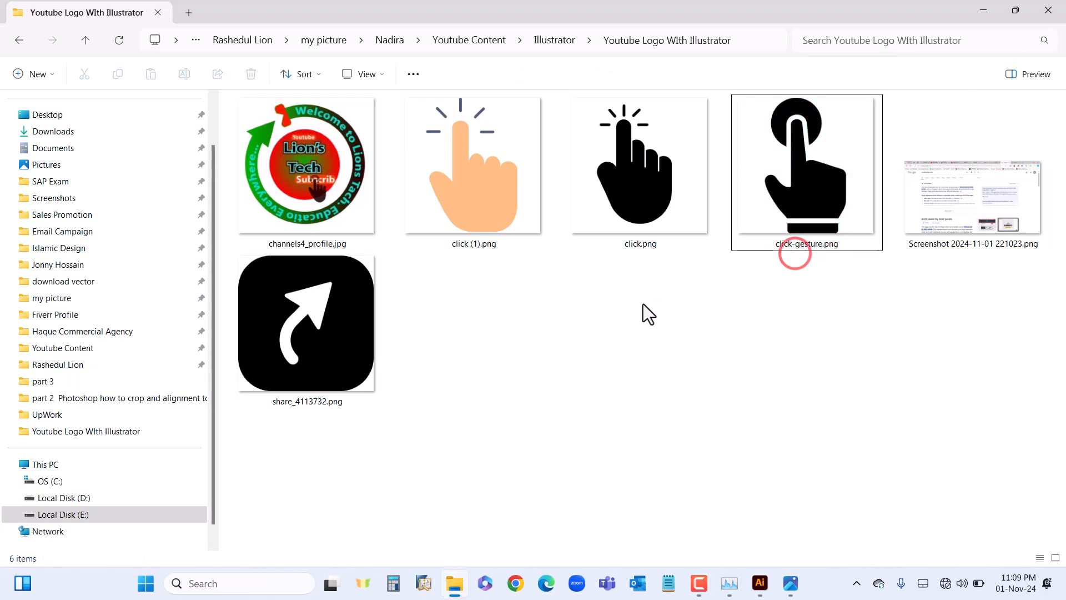
drag(622, 315, 366, 365)
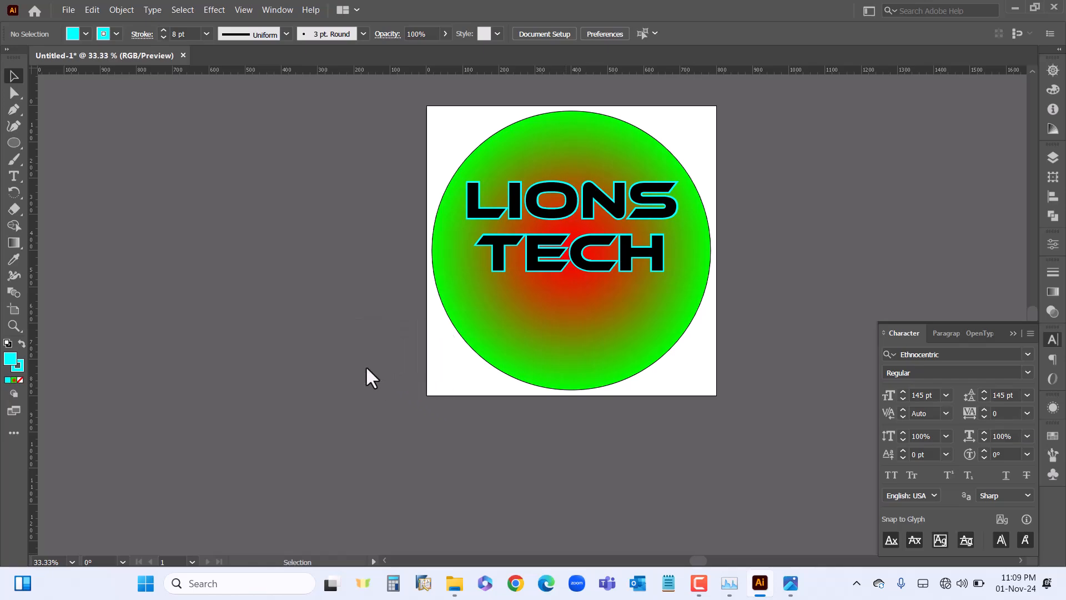
drag(406, 418, 303, 383)
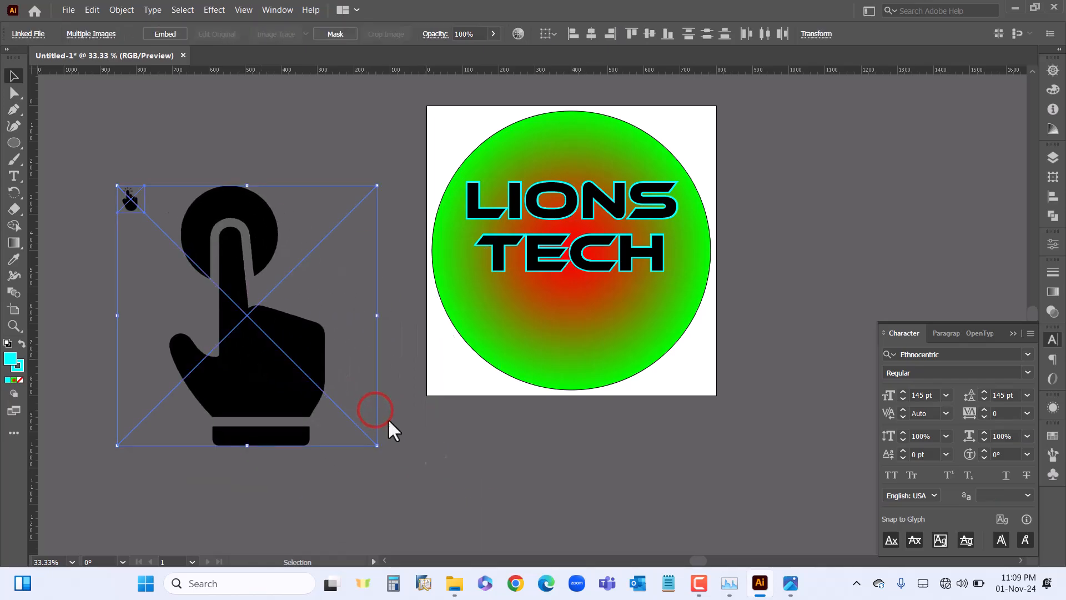
click(512, 462)
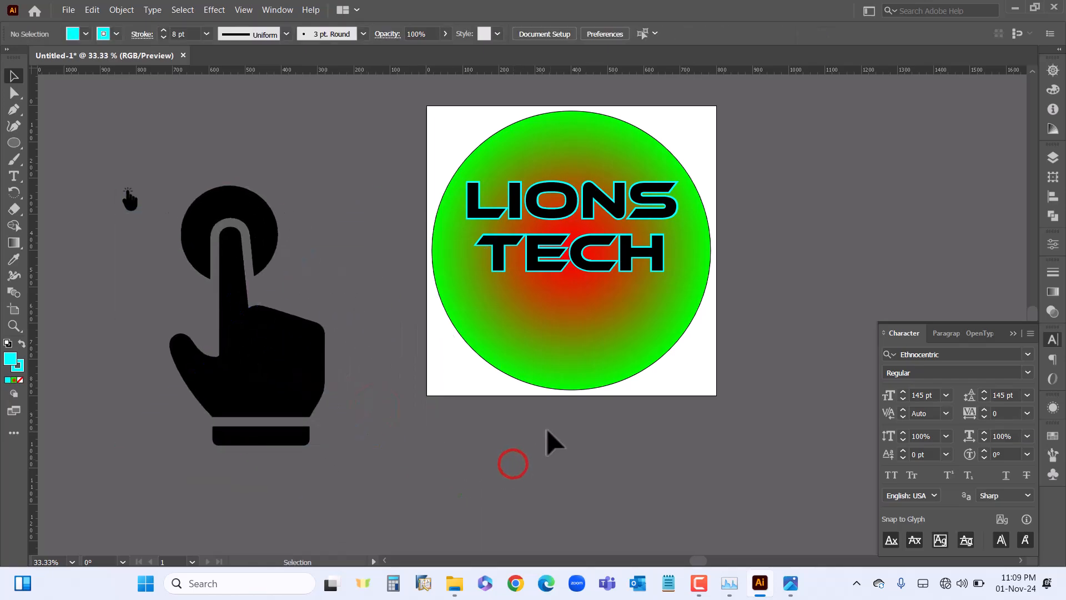
- Add a line of point text reading "SUBSCRIBE" below the word "Tech" in the circle
click(13, 175)
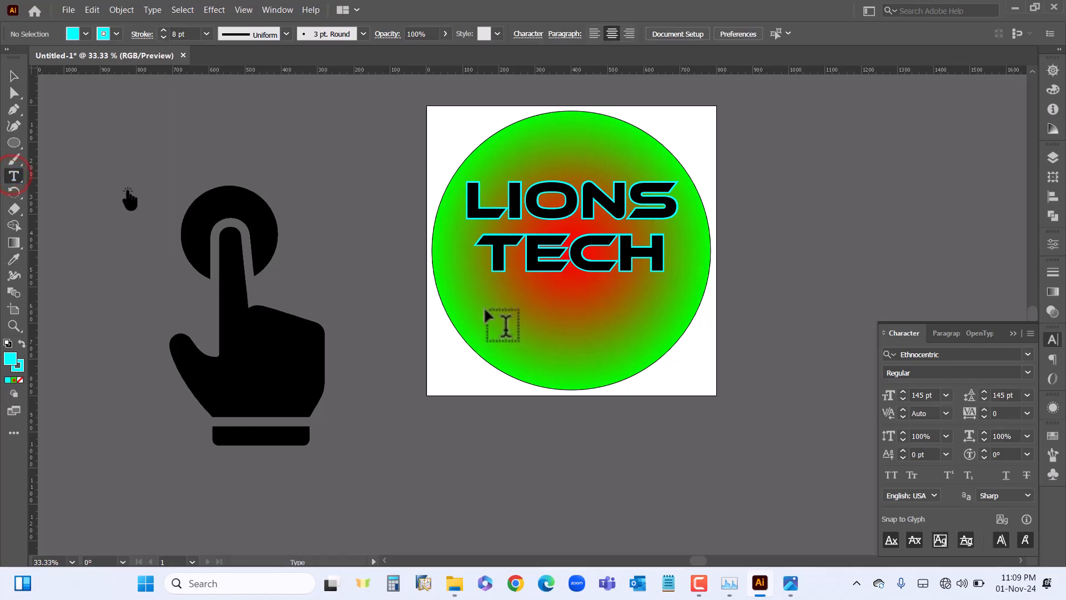
click(503, 306)
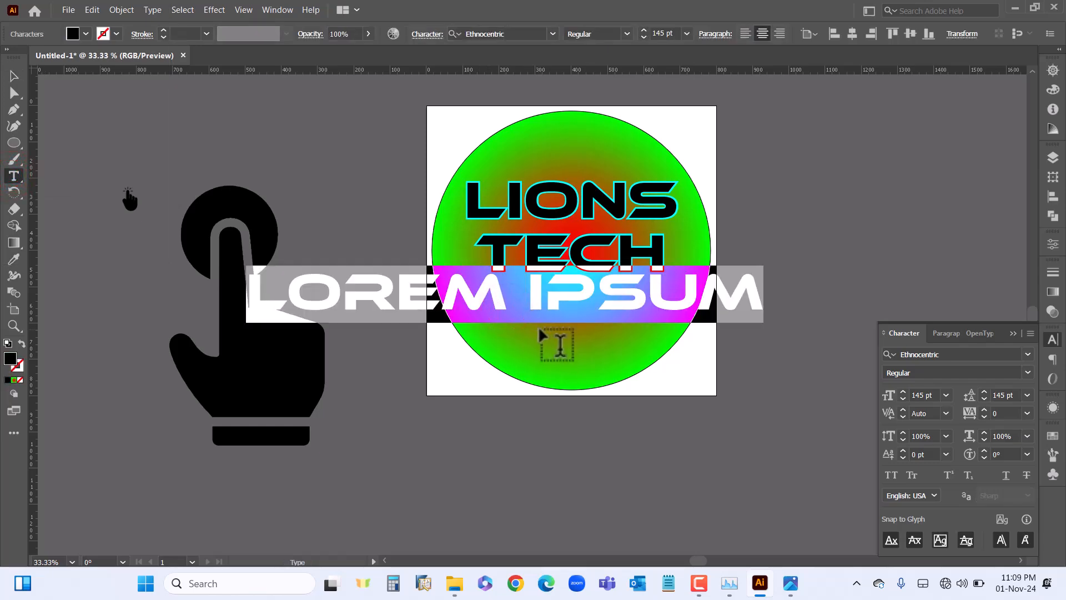
text(S)
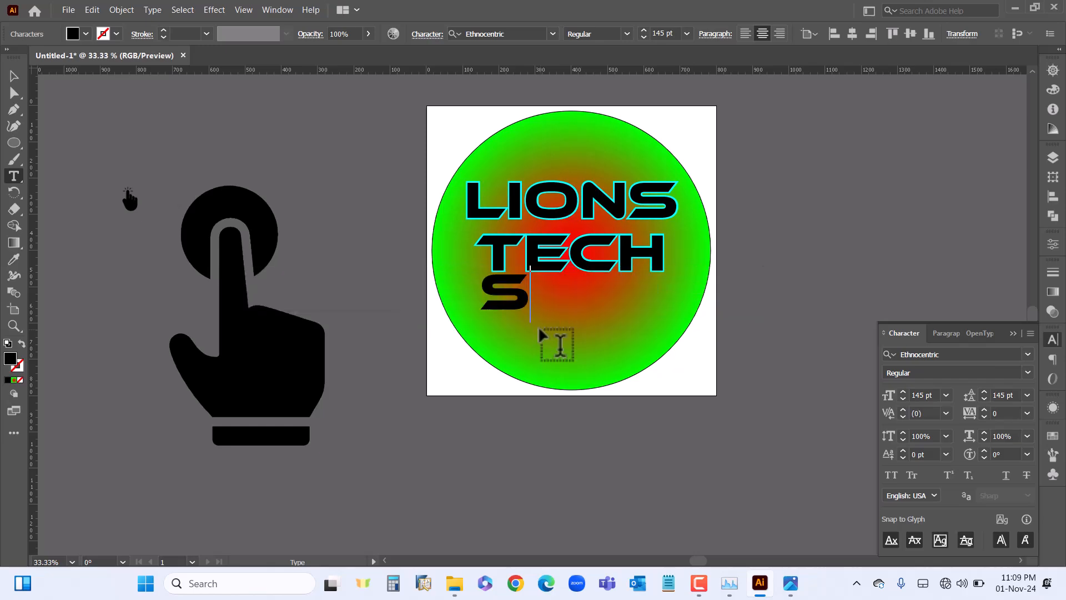
text(U)
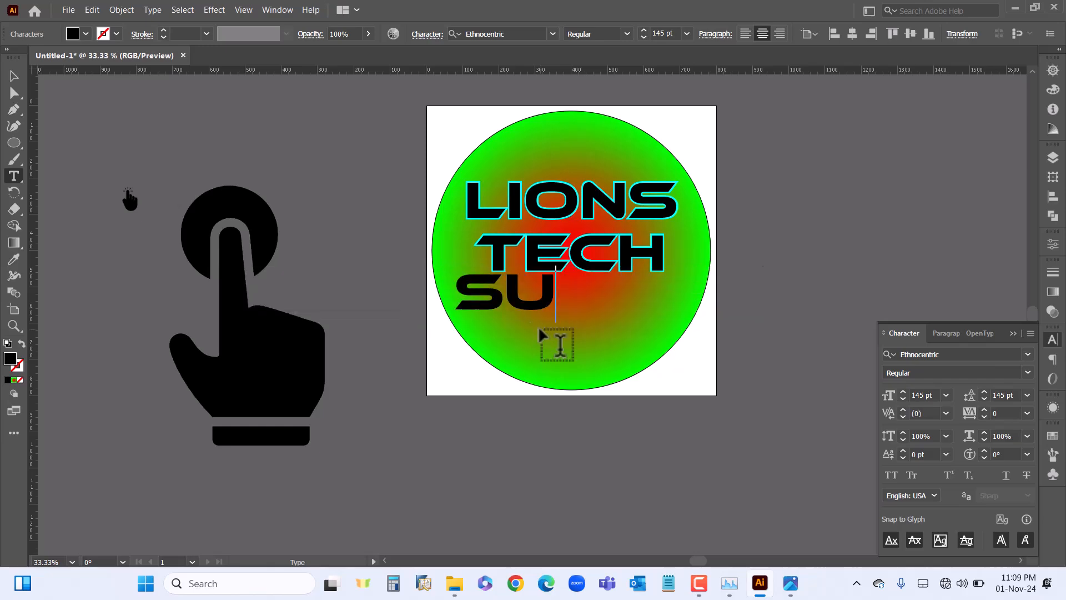
text(BSCR)
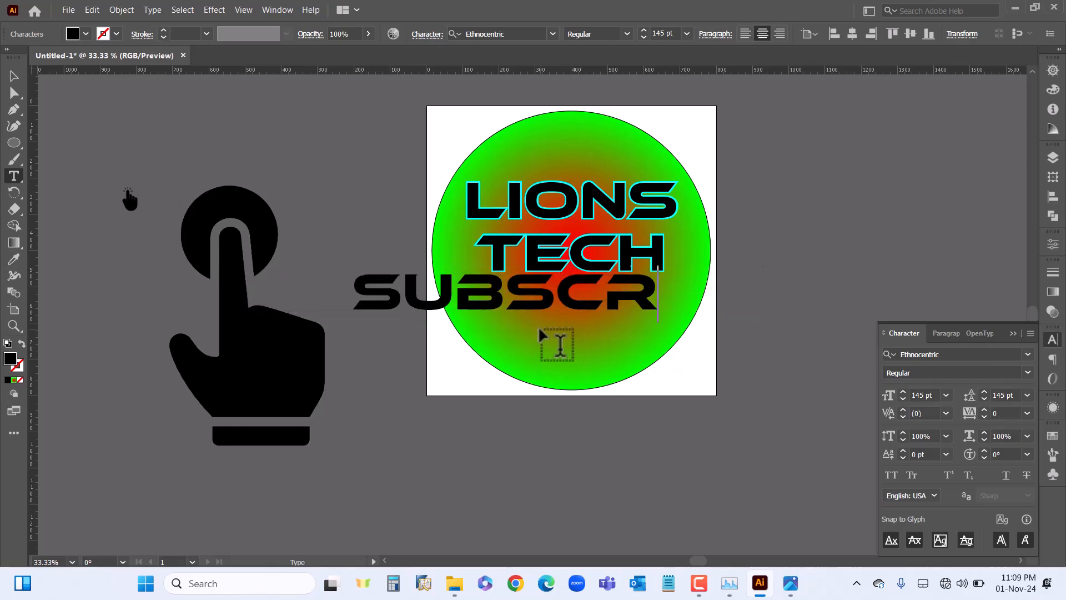
text(IBE)
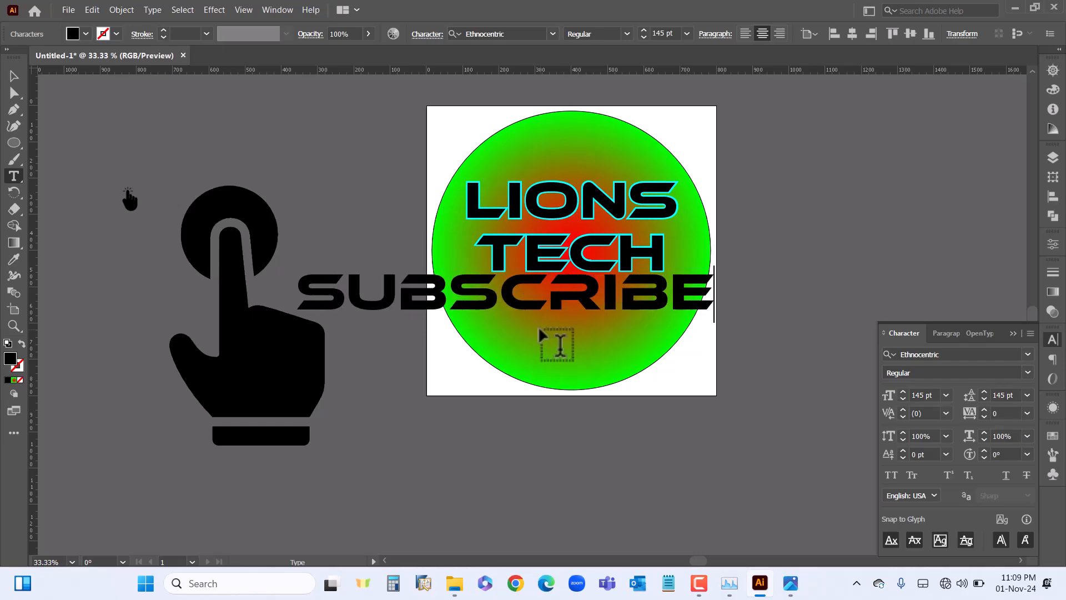
click(14, 76)
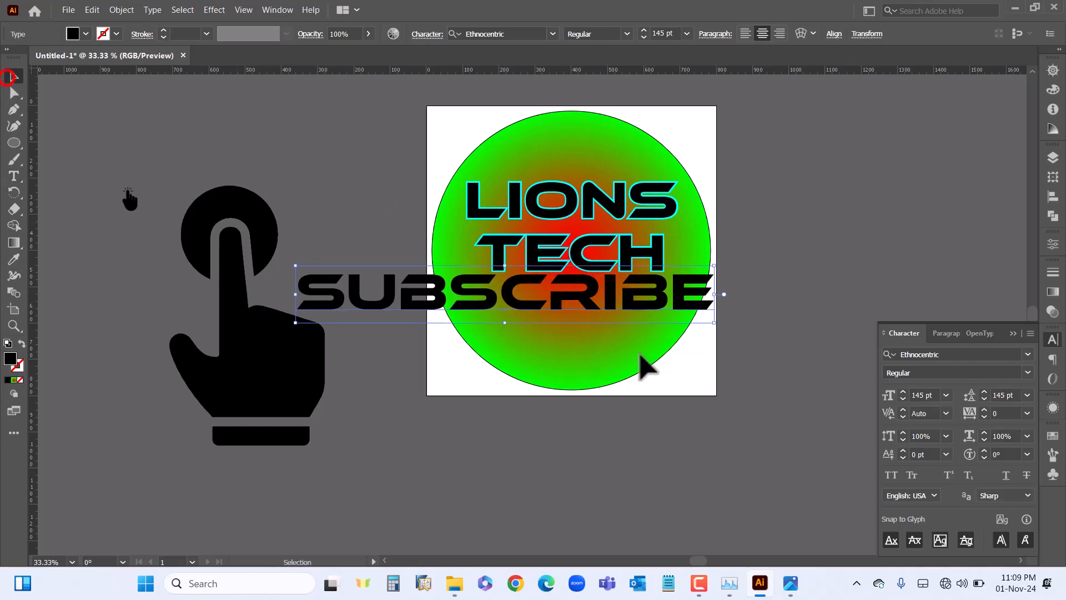
- Set the "SUBSCRIBE" text size to 72 pt and position it inside the lower part of the circle
drag(589, 300, 665, 333)
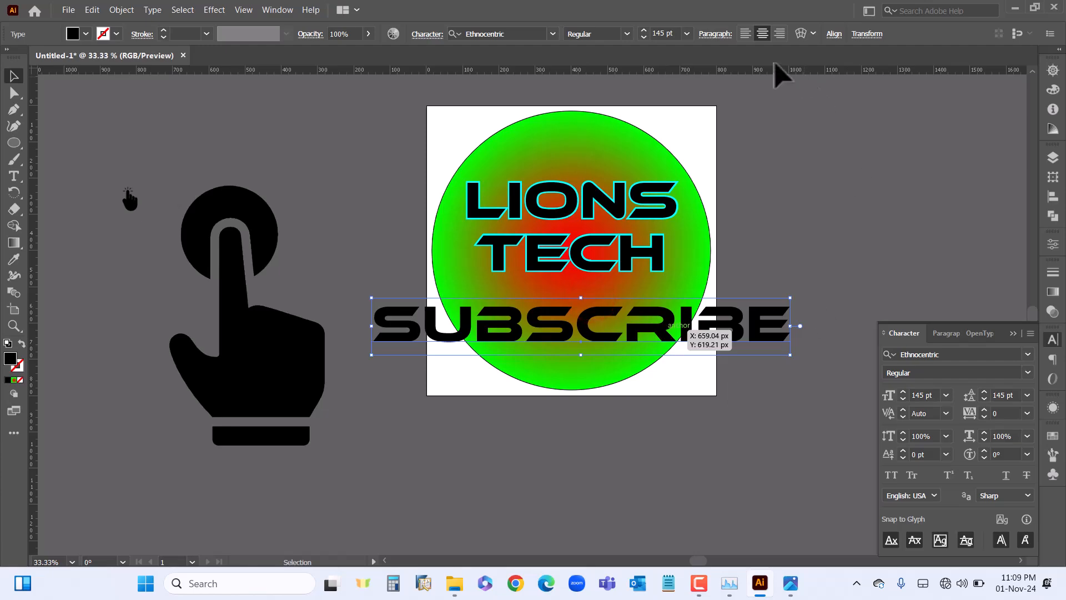
click(688, 33)
click(708, 280)
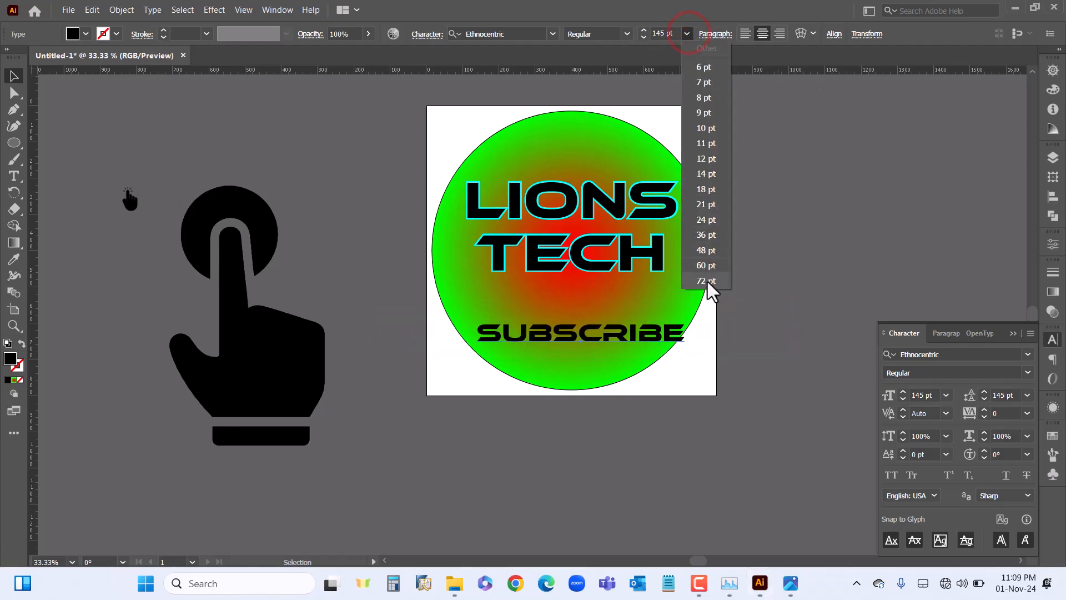
drag(648, 337, 644, 322)
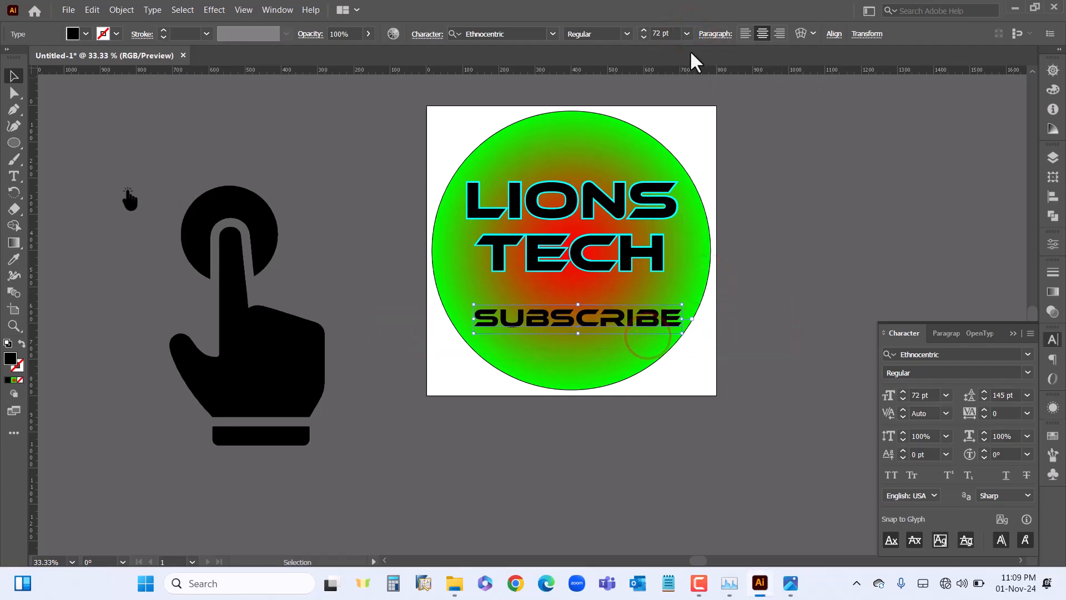
- Change the subscribe text's font to Cooper Black and shift it slightly lower beneath "Tech"
click(553, 34)
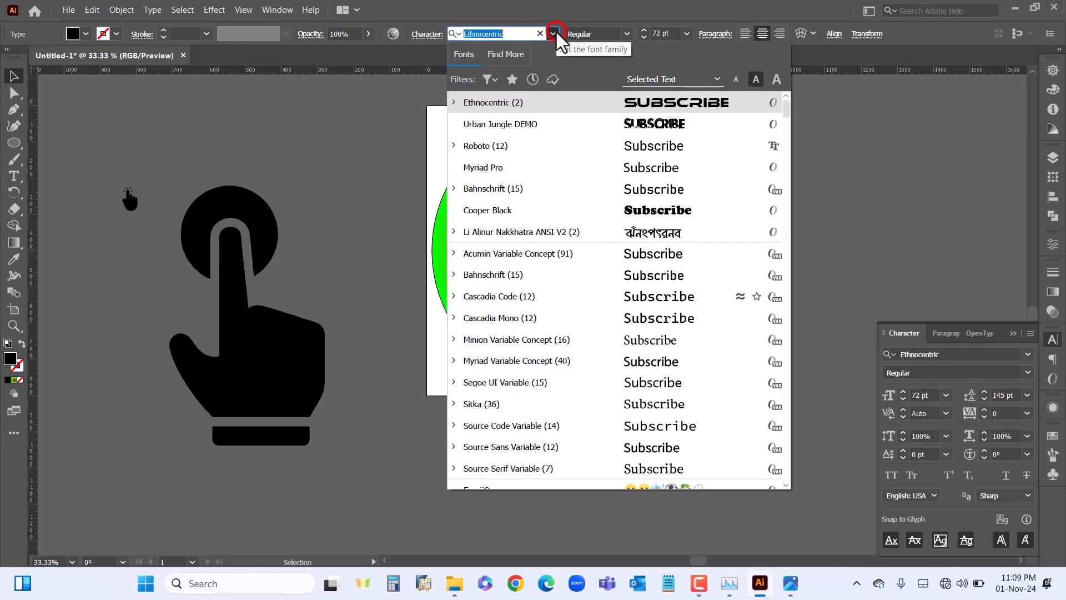
click(667, 212)
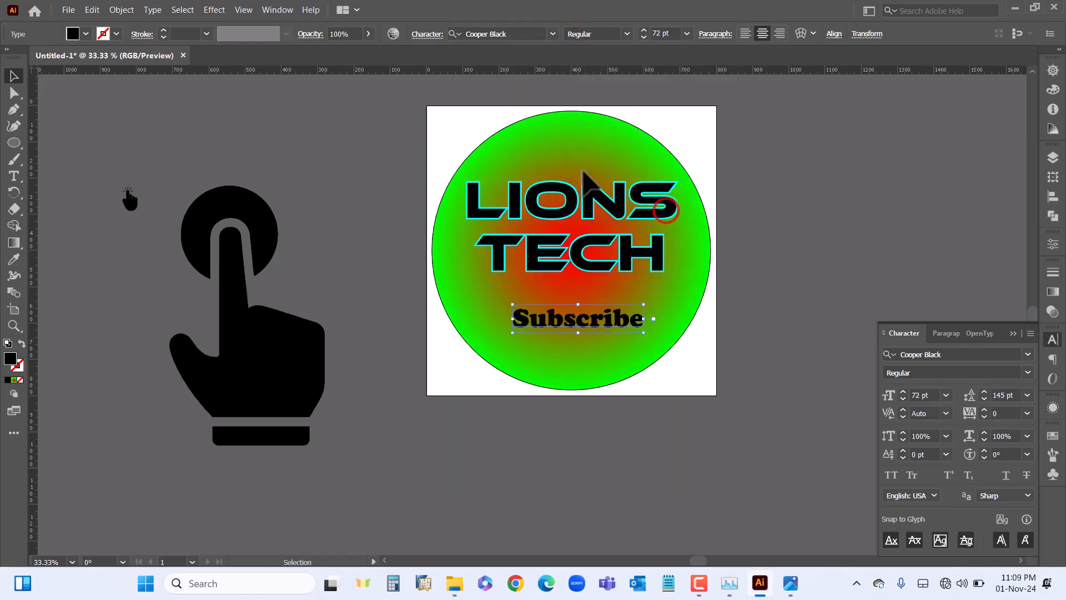
click(742, 453)
click(668, 423)
mouse_move(614, 321)
mouse_down()
mouse_move(616, 346)
mouse_move(617, 334)
mouse_up()
- Scale the click-gesture.png hand icon down to fit in the circle's lower part, arranging it directly below the "Subscribe" text
drag(241, 343, 610, 450)
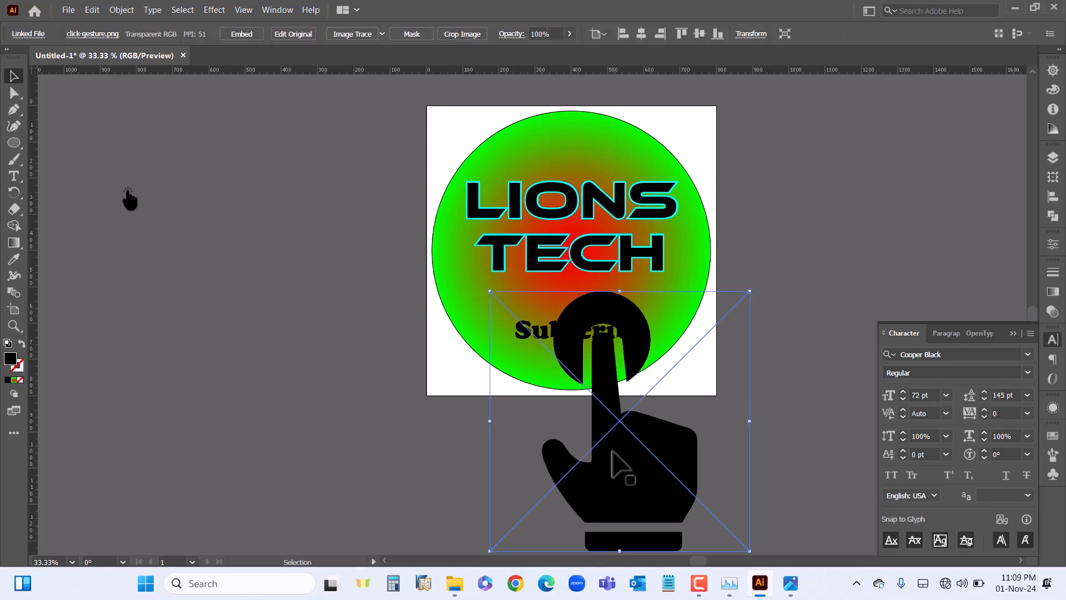
scroll(656, 467, down, 3)
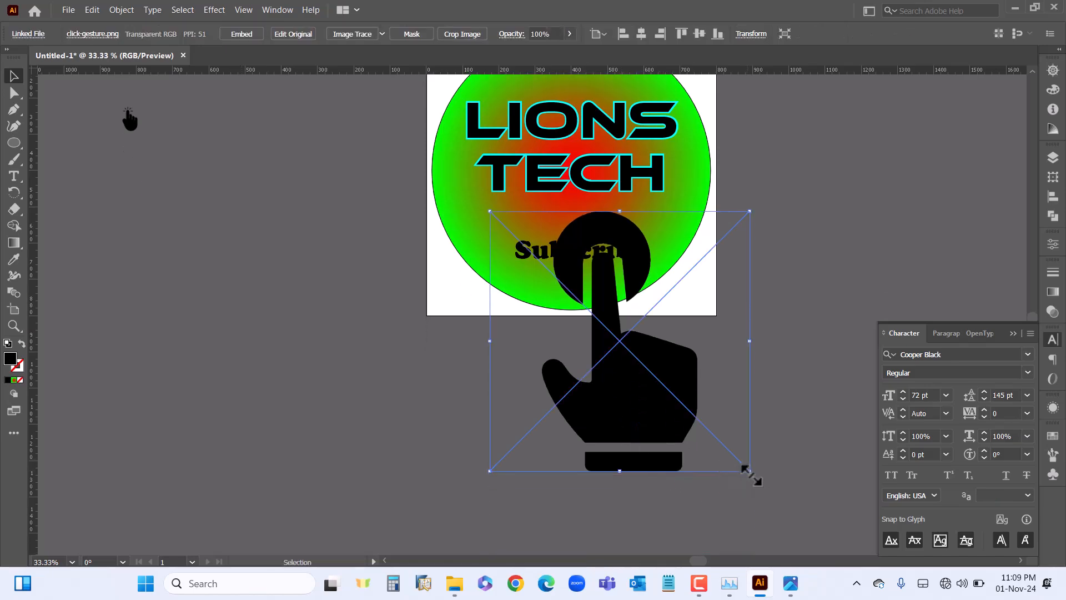
drag(750, 471, 542, 244)
drag(558, 285, 594, 304)
drag(631, 239, 604, 220)
drag(593, 300, 560, 293)
click(686, 369)
- Fine-tune the position of the "Subscribe" text between the word "Tech" and the hand icon
key(ctrl+space)
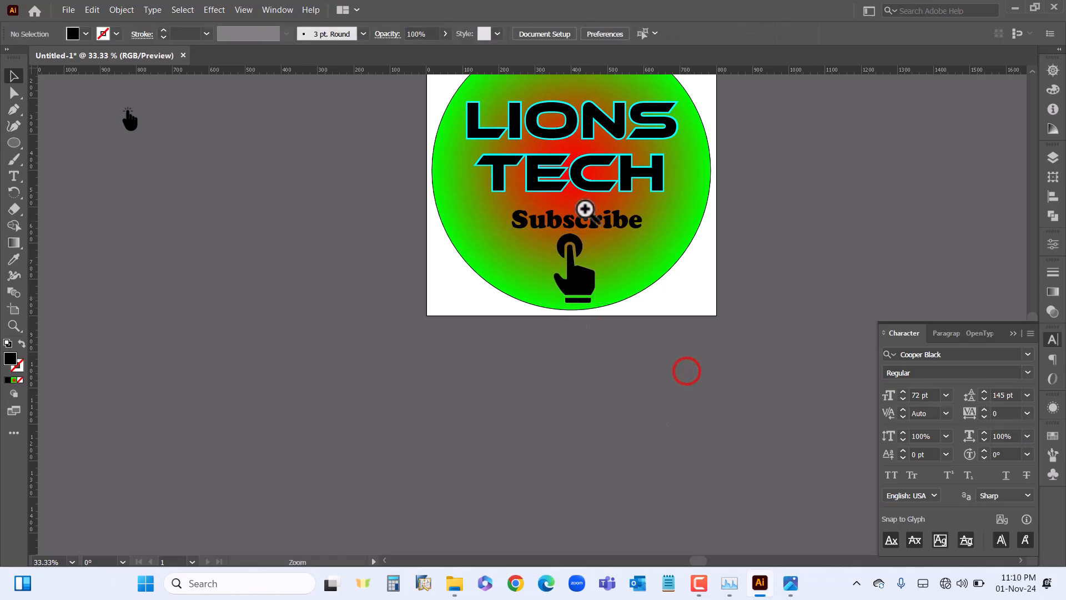
ctrl+click(586, 210)
ctrl+click(522, 381)
ctrl+click(576, 261)
click(567, 273)
mouse_move(560, 284)
mouse_down()
mouse_move(569, 289)
mouse_move(567, 272)
mouse_up()
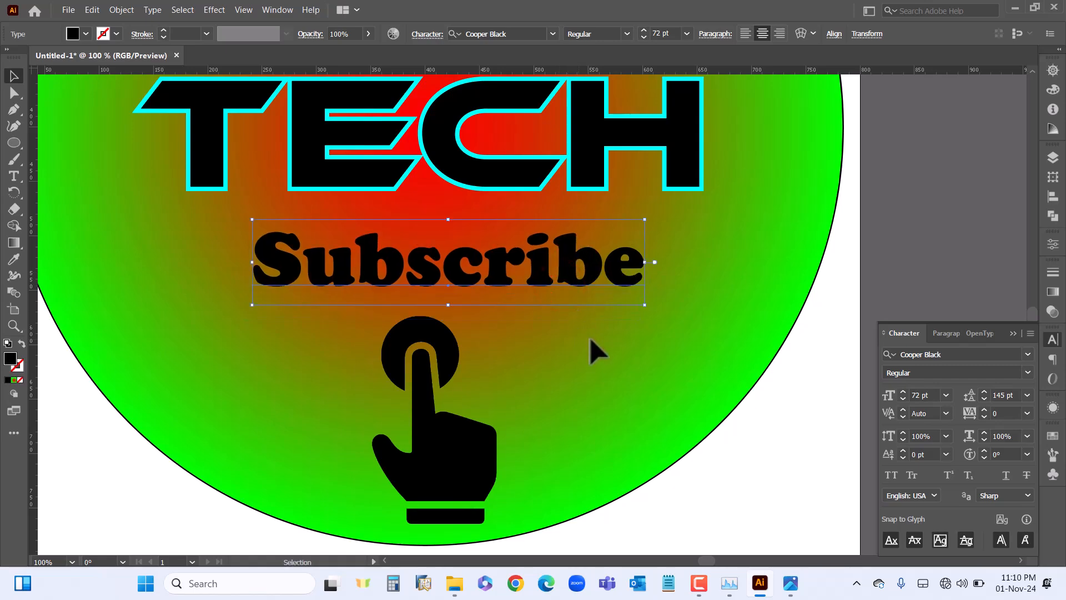
- Try sampling the circle's gradient appearance onto the "Subscribe" text with the Eyedropper, and undo it
key(i)
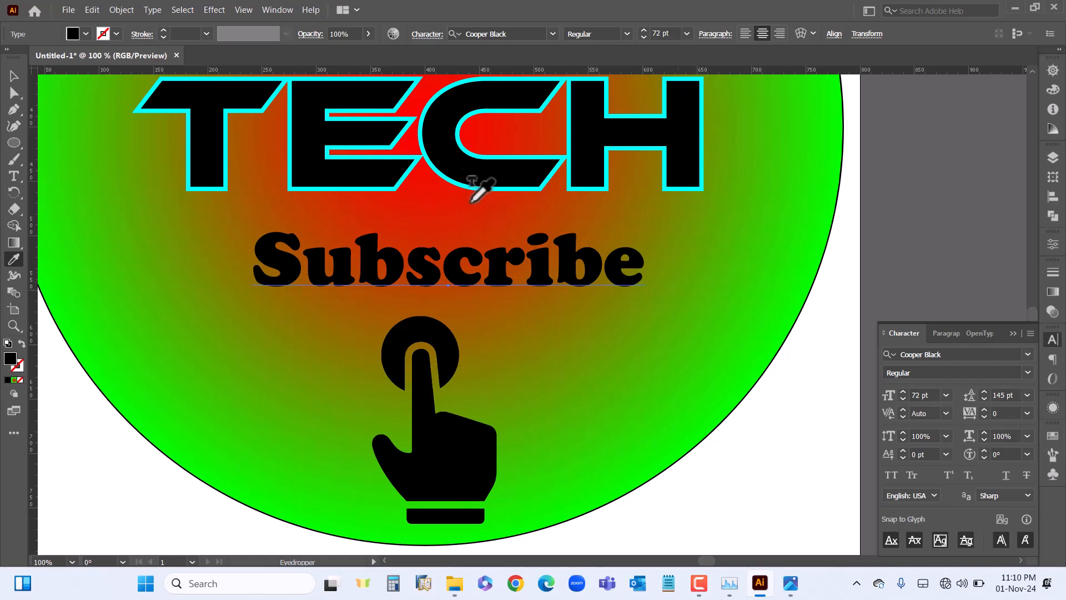
click(769, 309)
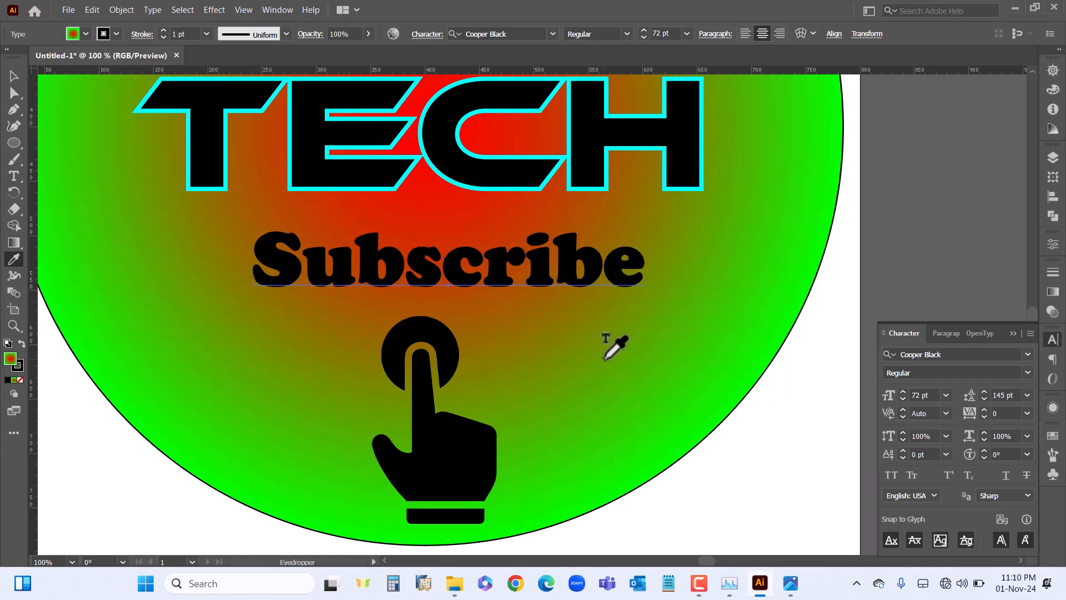
key(ctrl+z)
- Set the fill colour of the "Subscribe" text to the bright green swatch
click(86, 33)
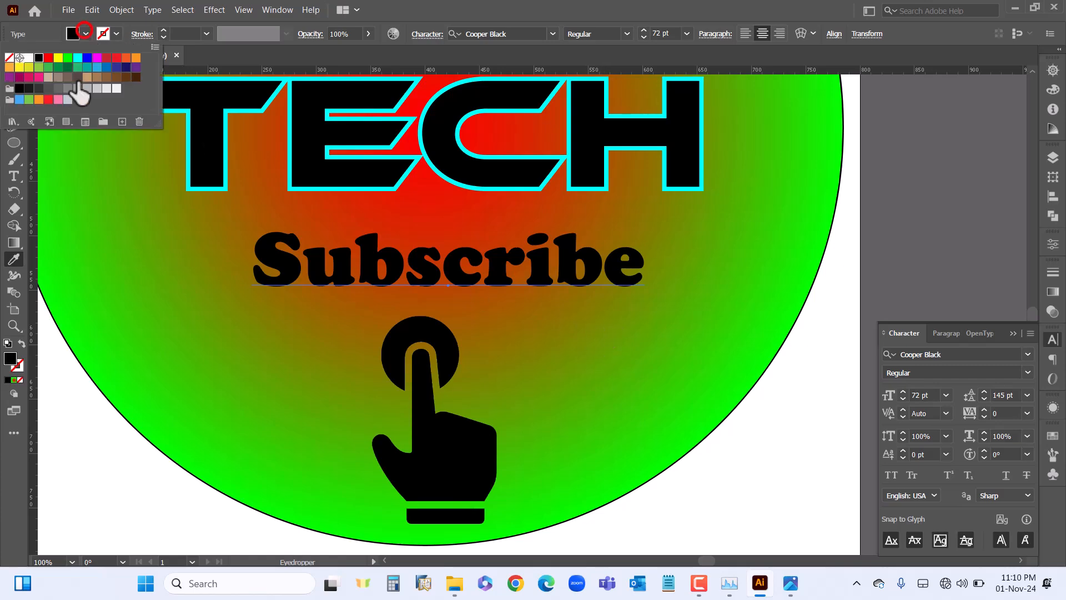
click(68, 57)
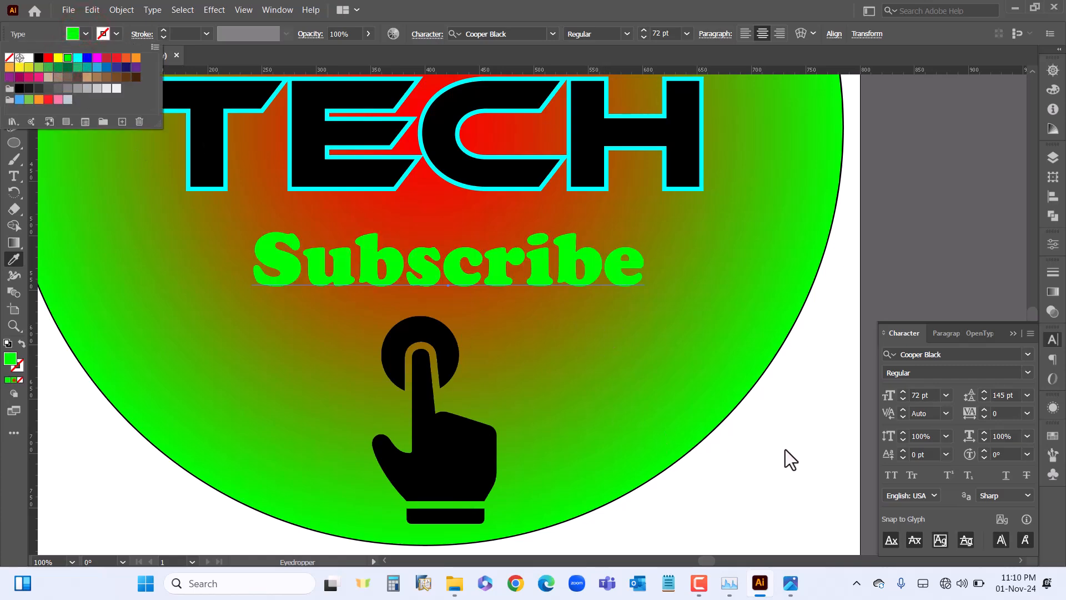